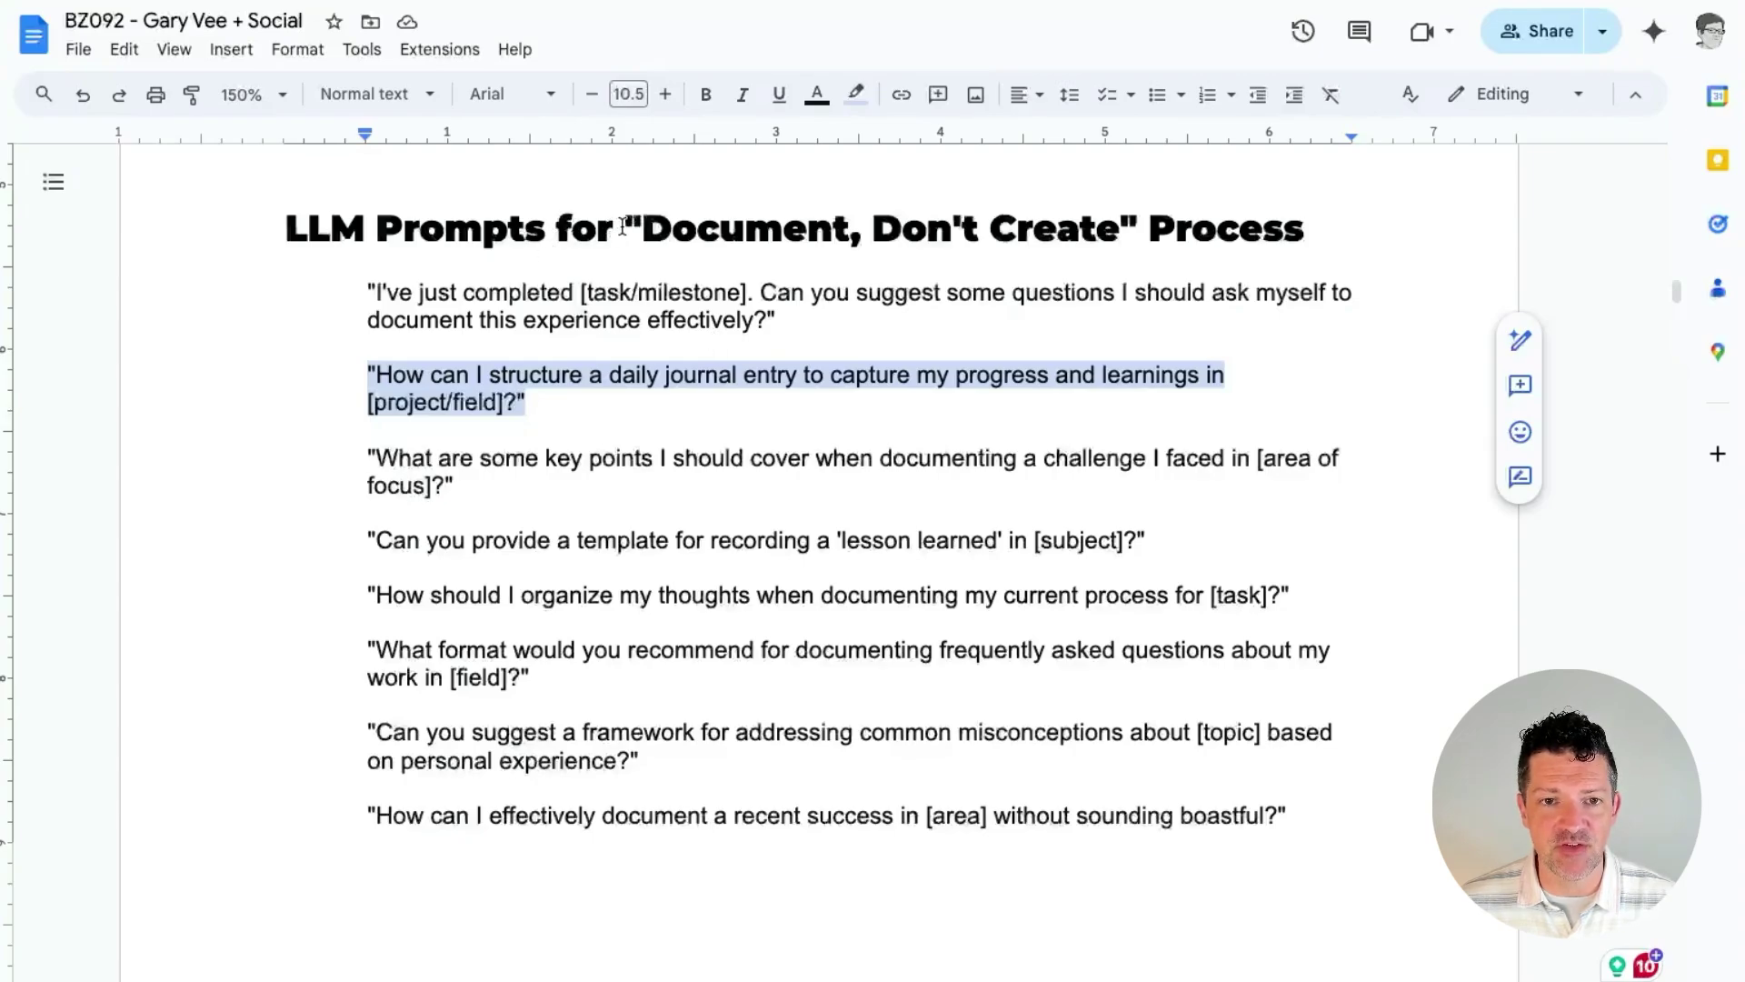
- Move down to the Content Pyramid Strategy prompts and select the first prompt, about breaking posts into smaller pieces
left_click_drag(626, 228, 1137, 230)
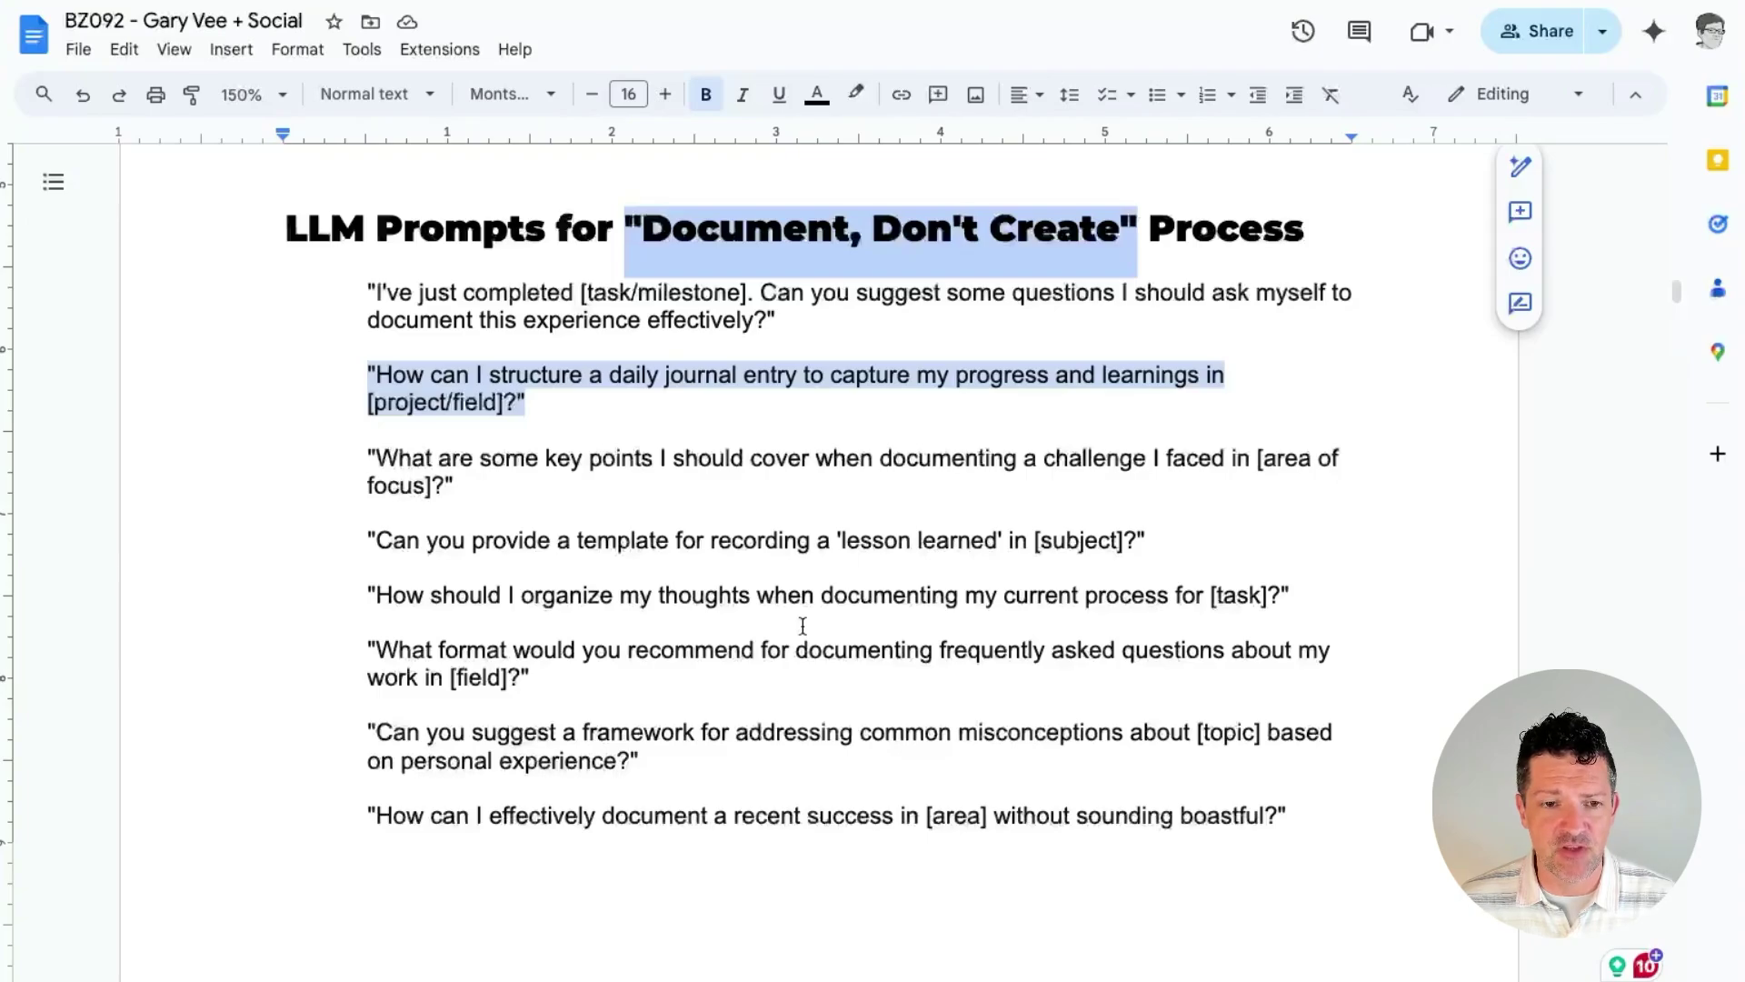
scroll(803, 625, "down", 1)
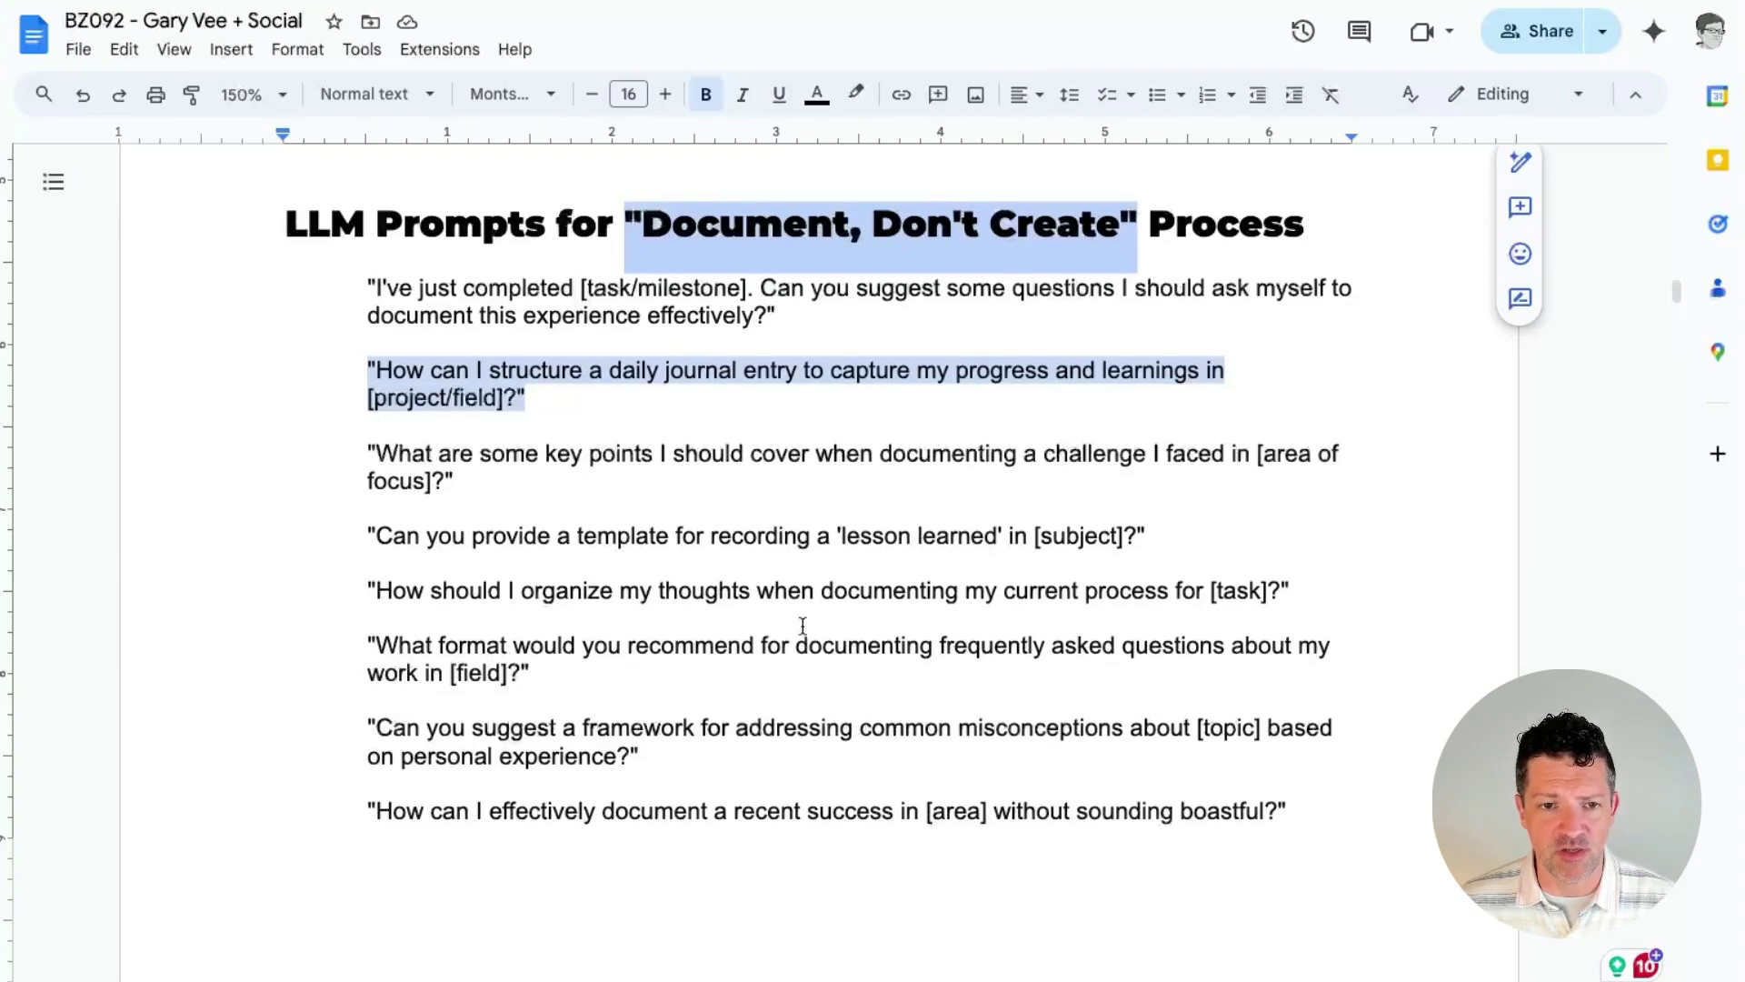
scroll(802, 625, "down", 20)
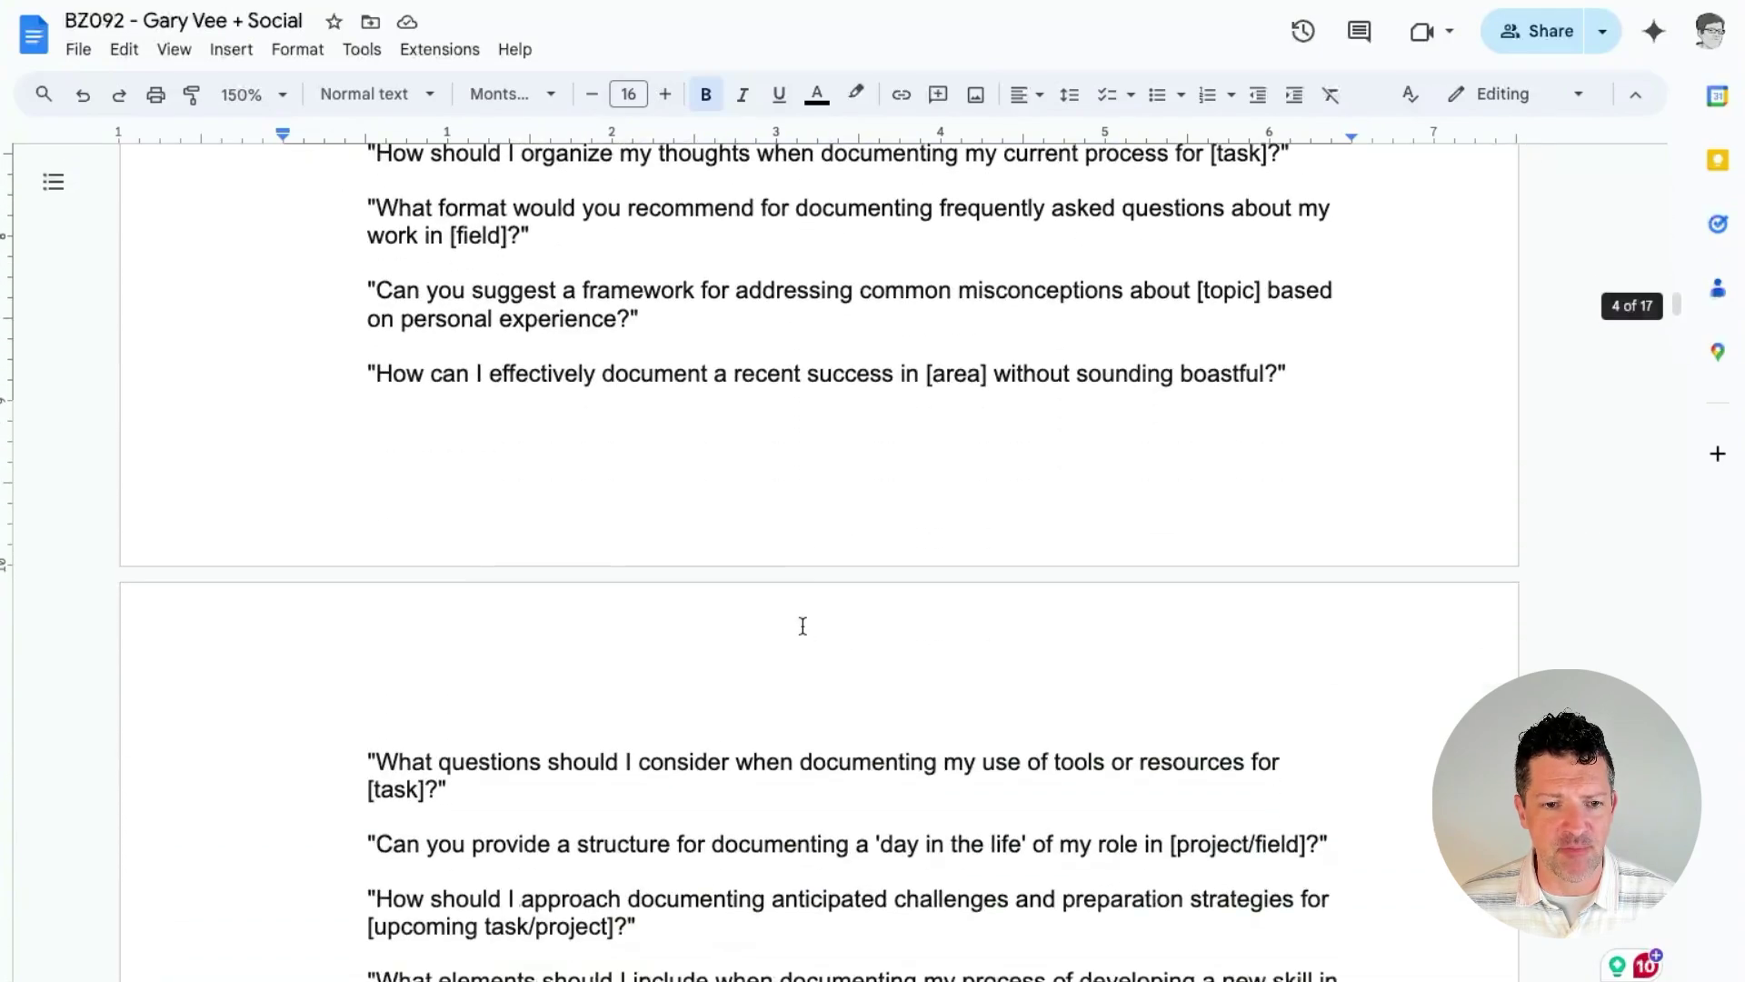
scroll(802, 626, "down", 5)
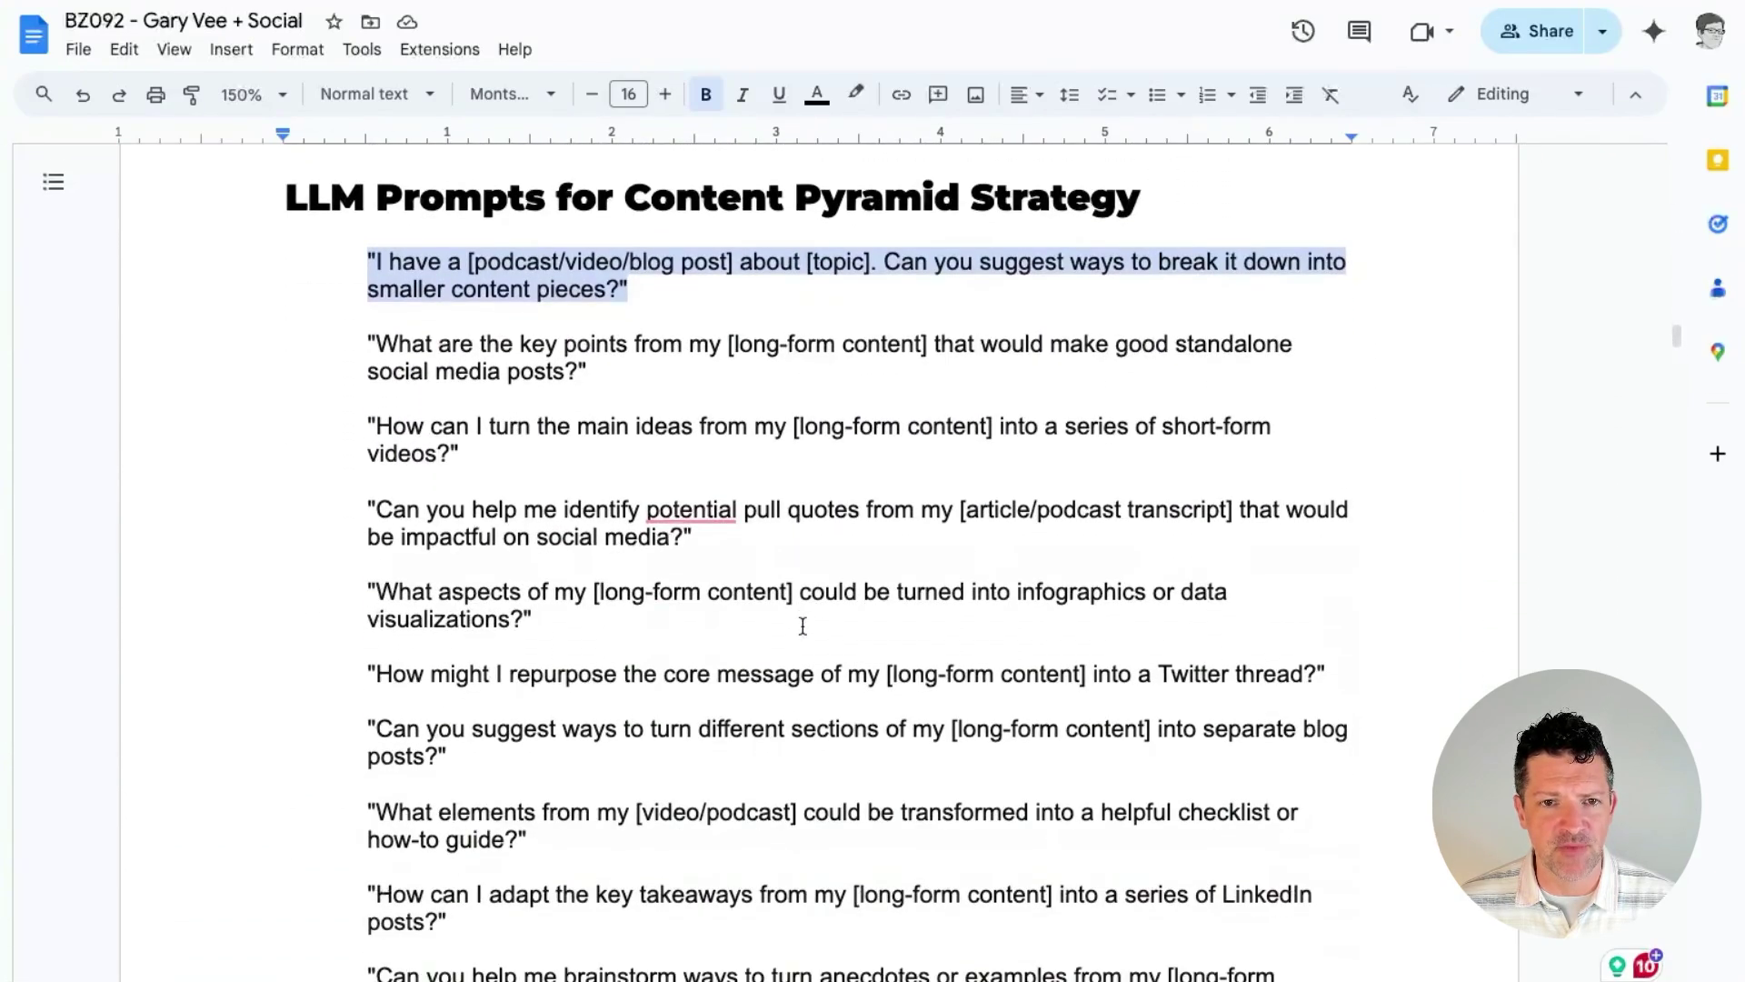
scroll(802, 626, "up", 1)
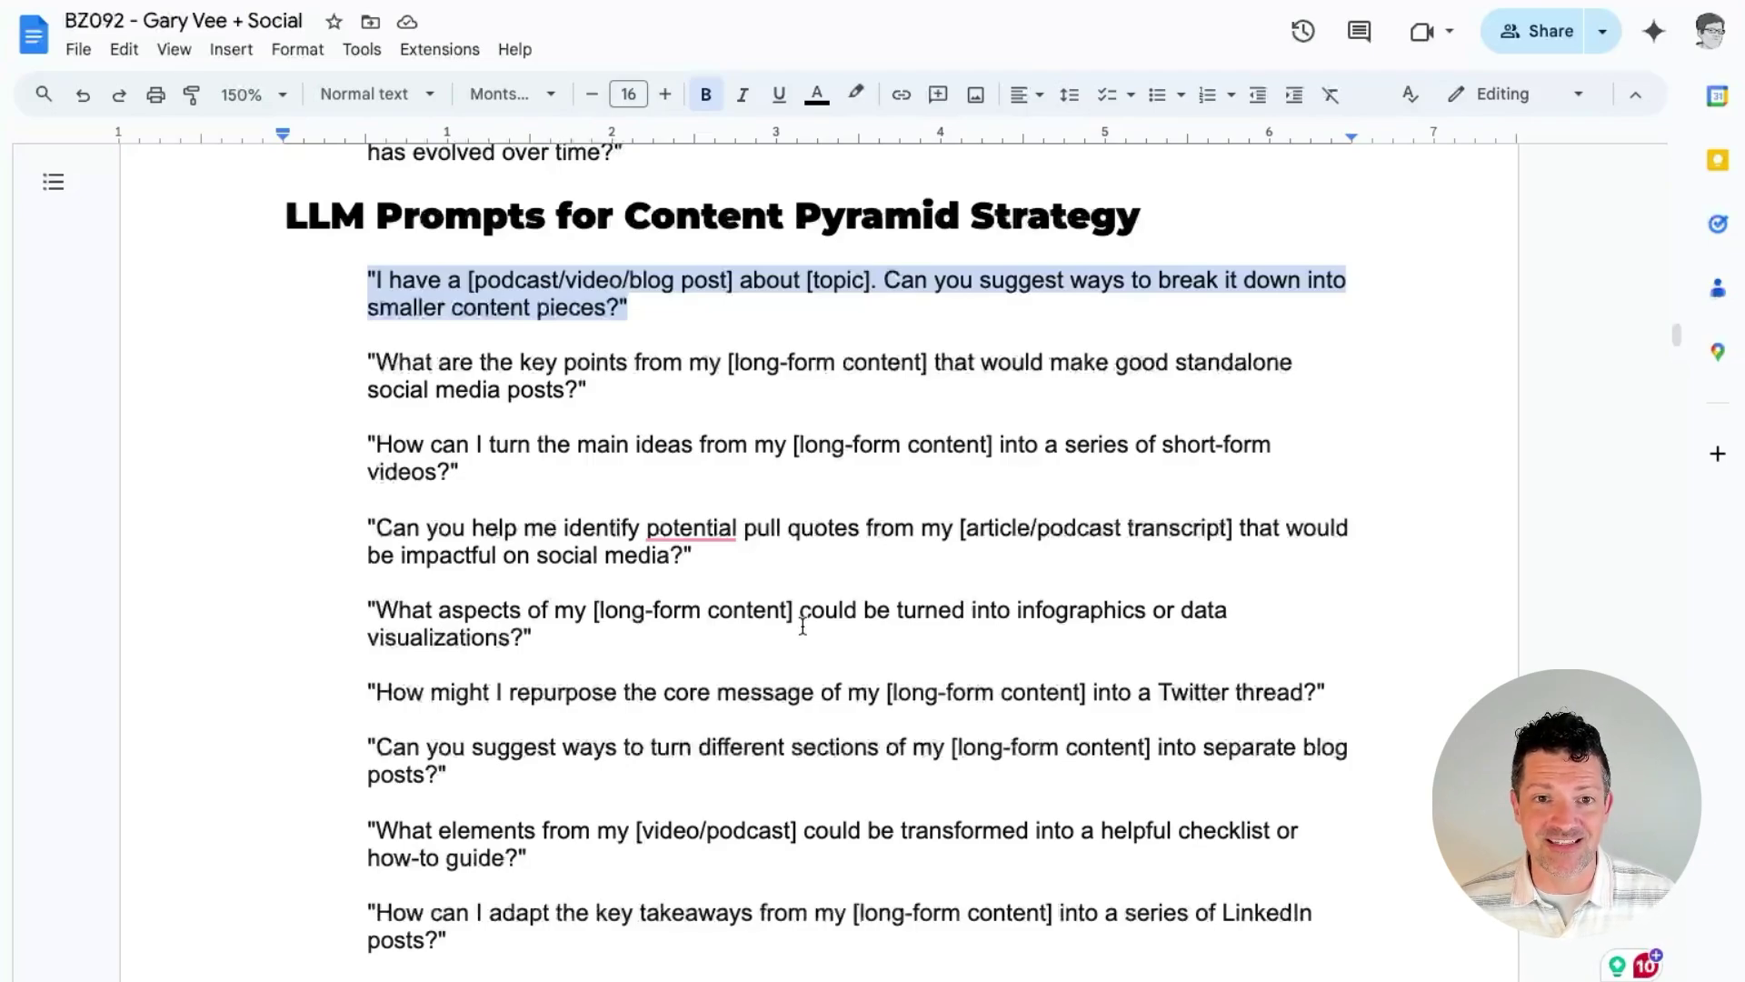
left_click_drag(796, 216, 1102, 218)
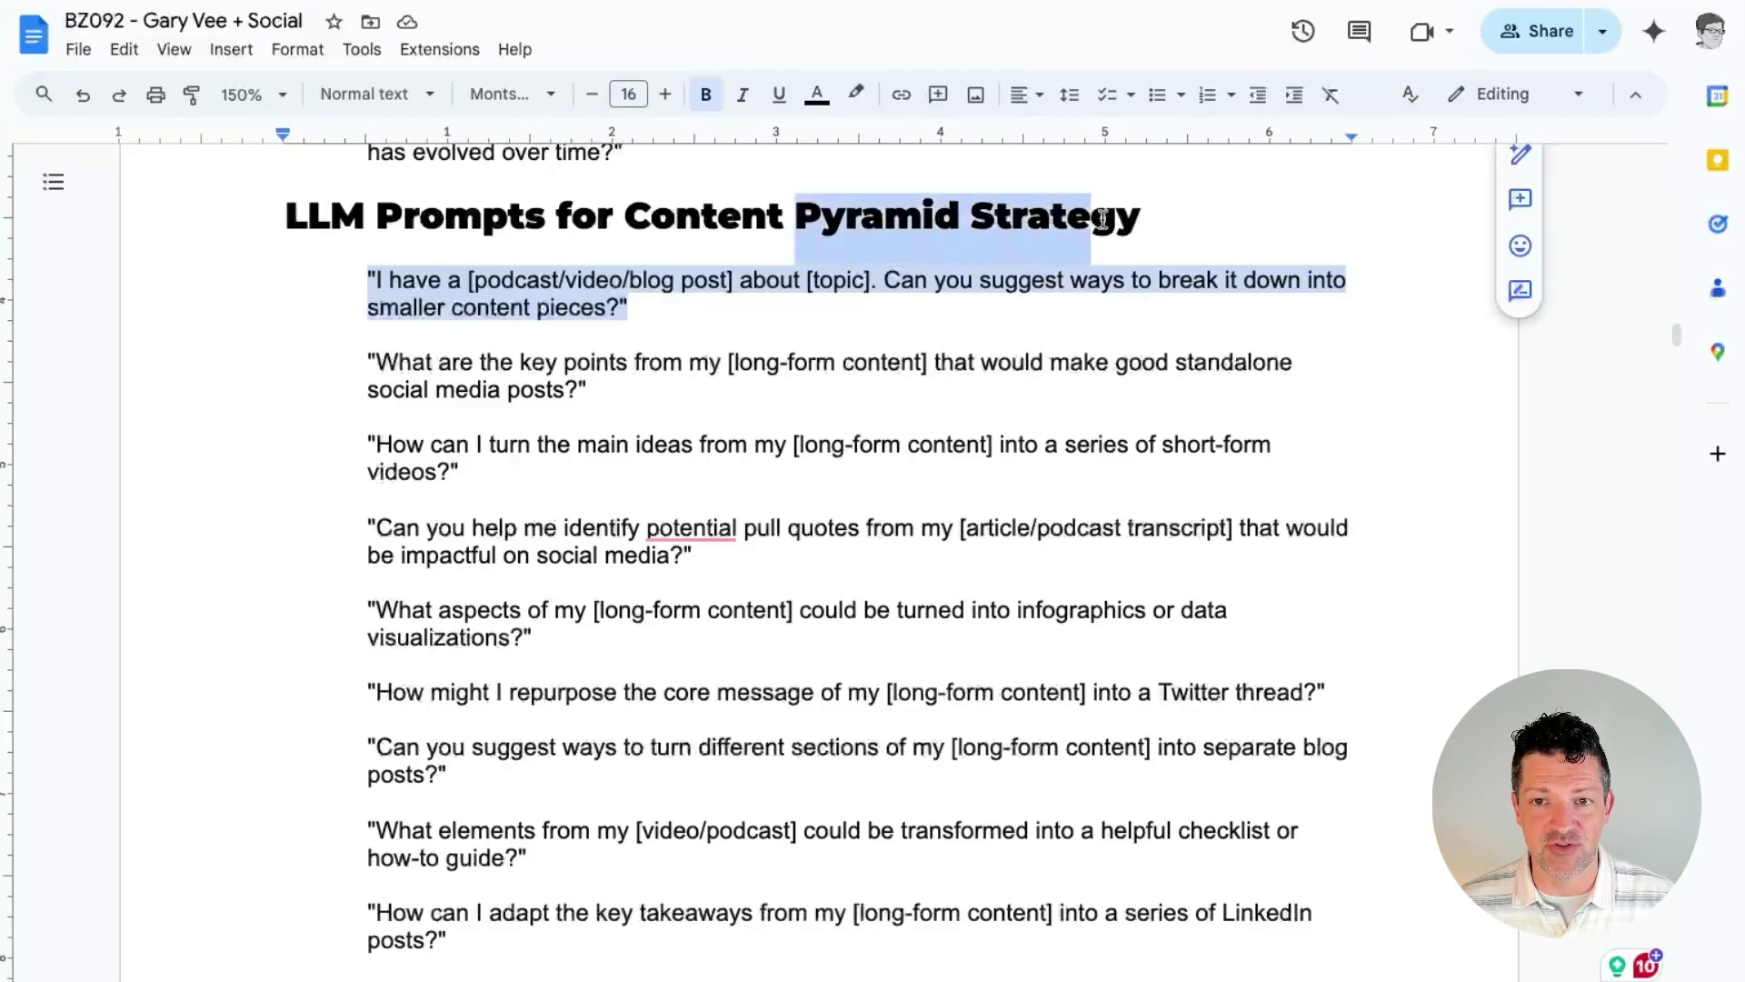
triple_click(633, 308)
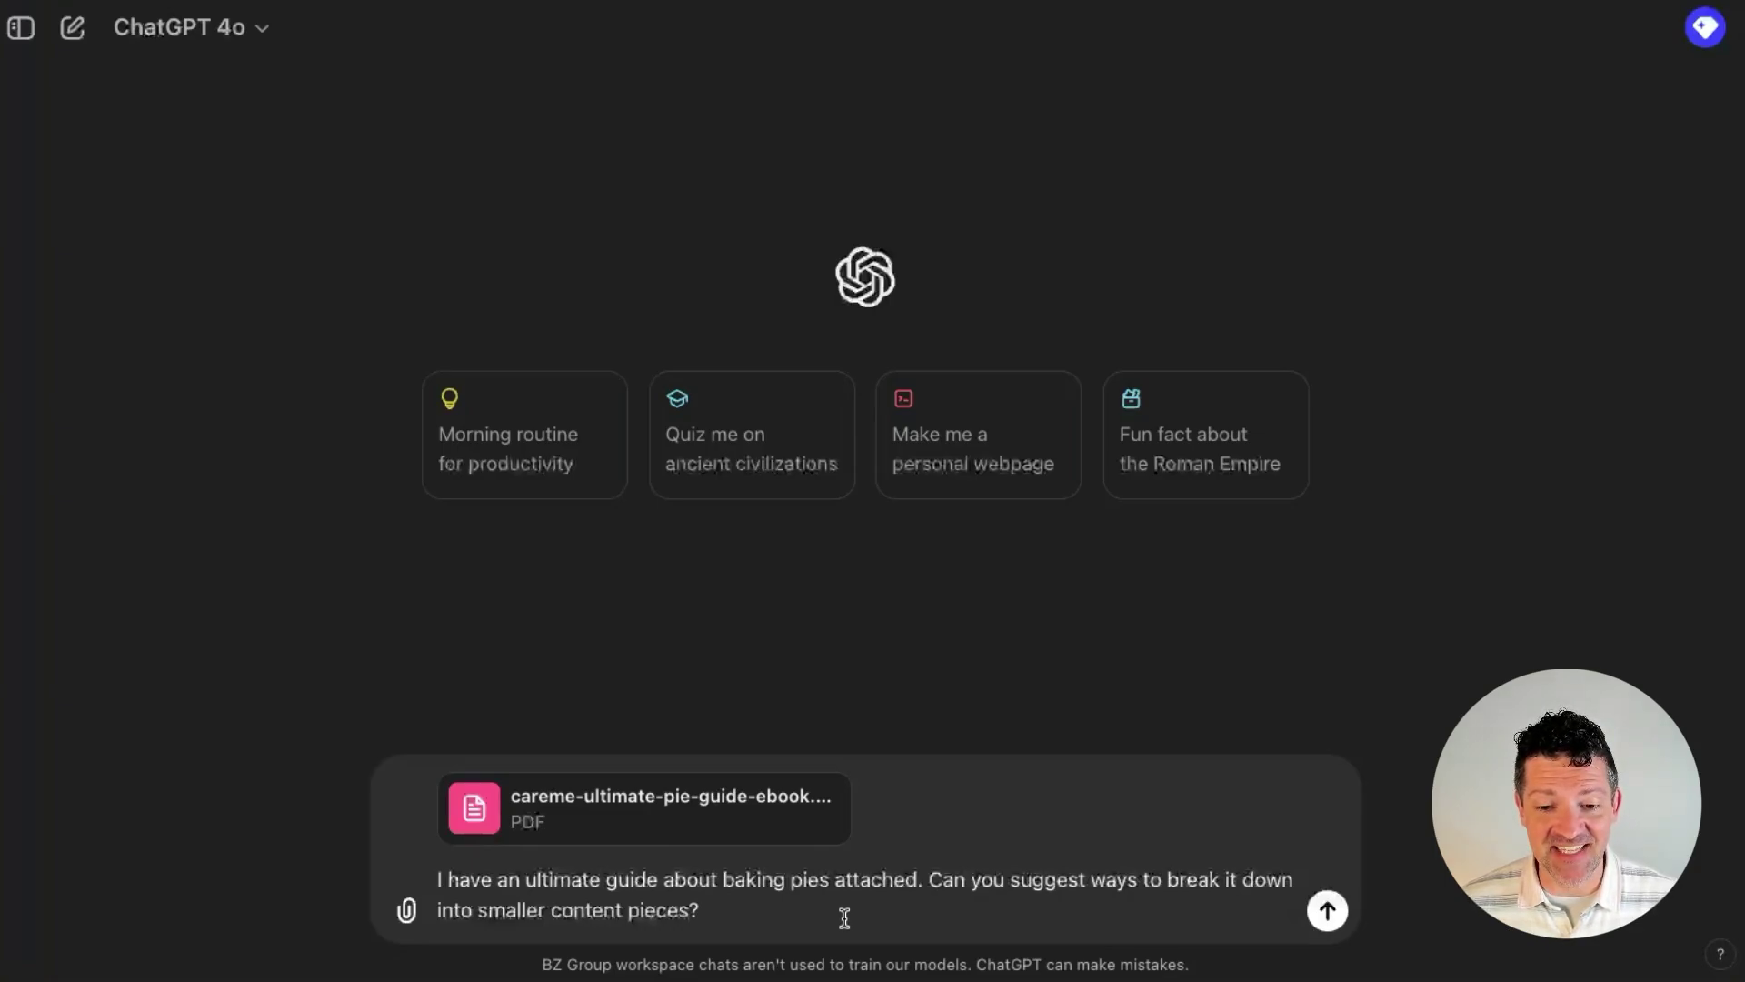
- Send the breakdown request with the pie guide PDF and review the suggested content pieces
left_click(1327, 911)
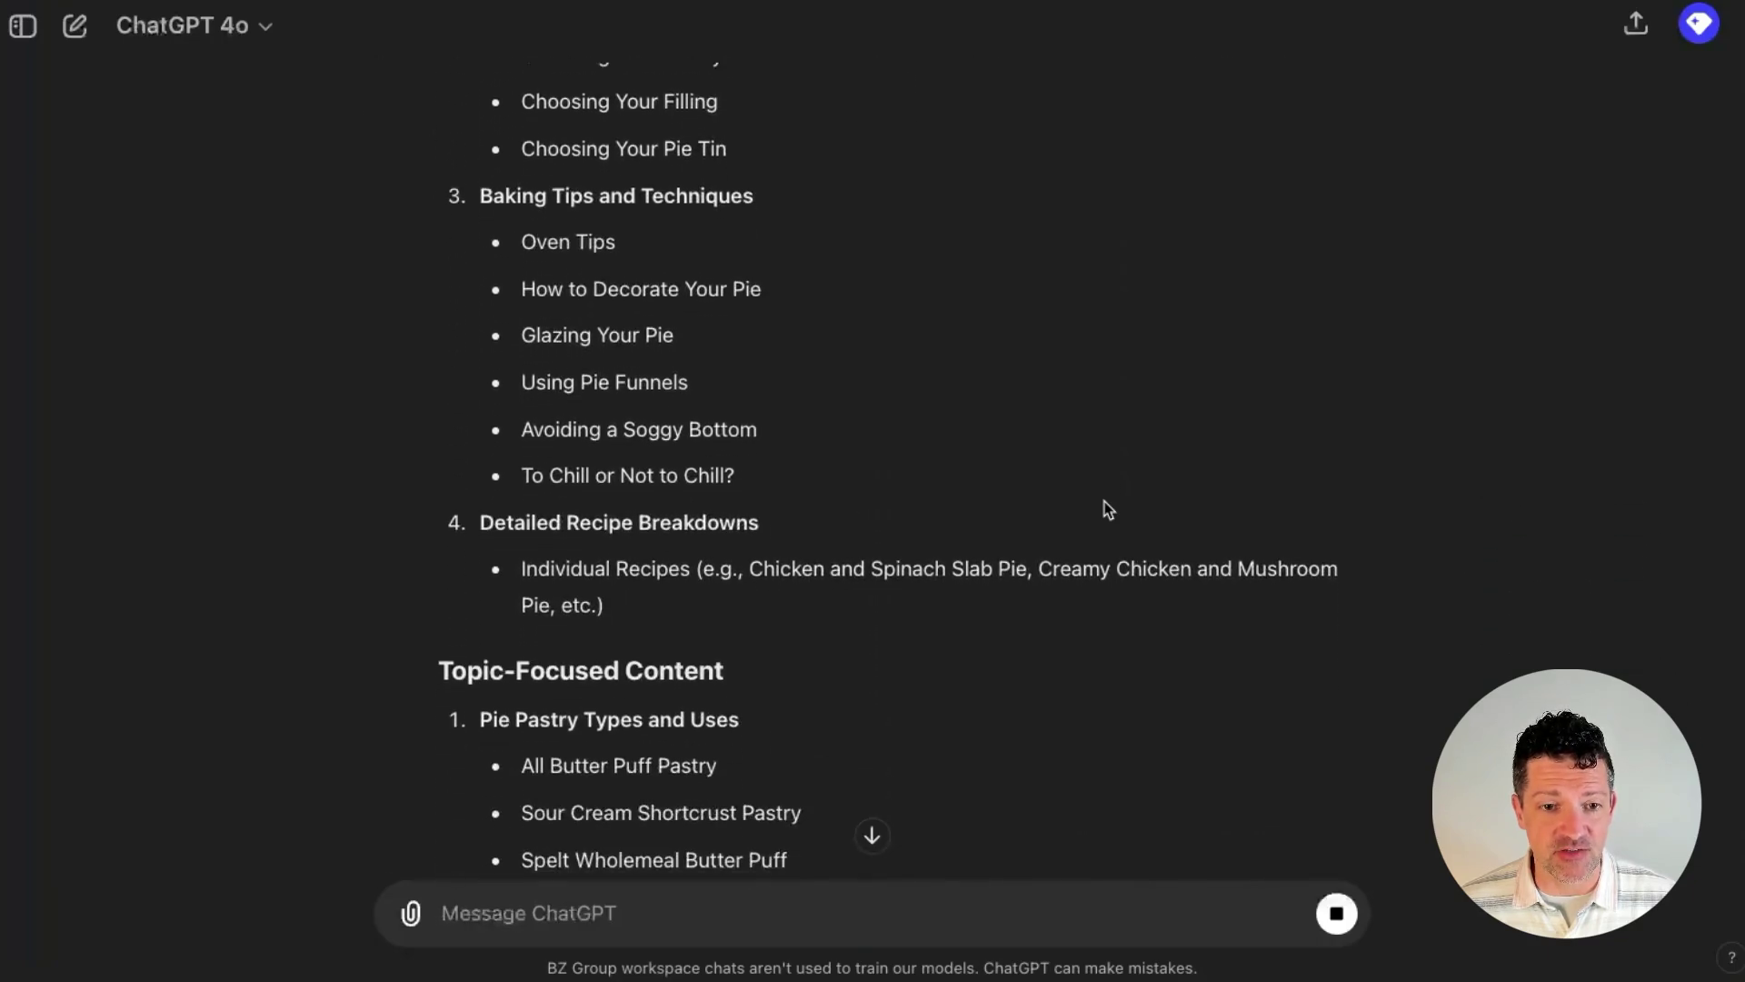
scroll(1105, 502, "down", 5)
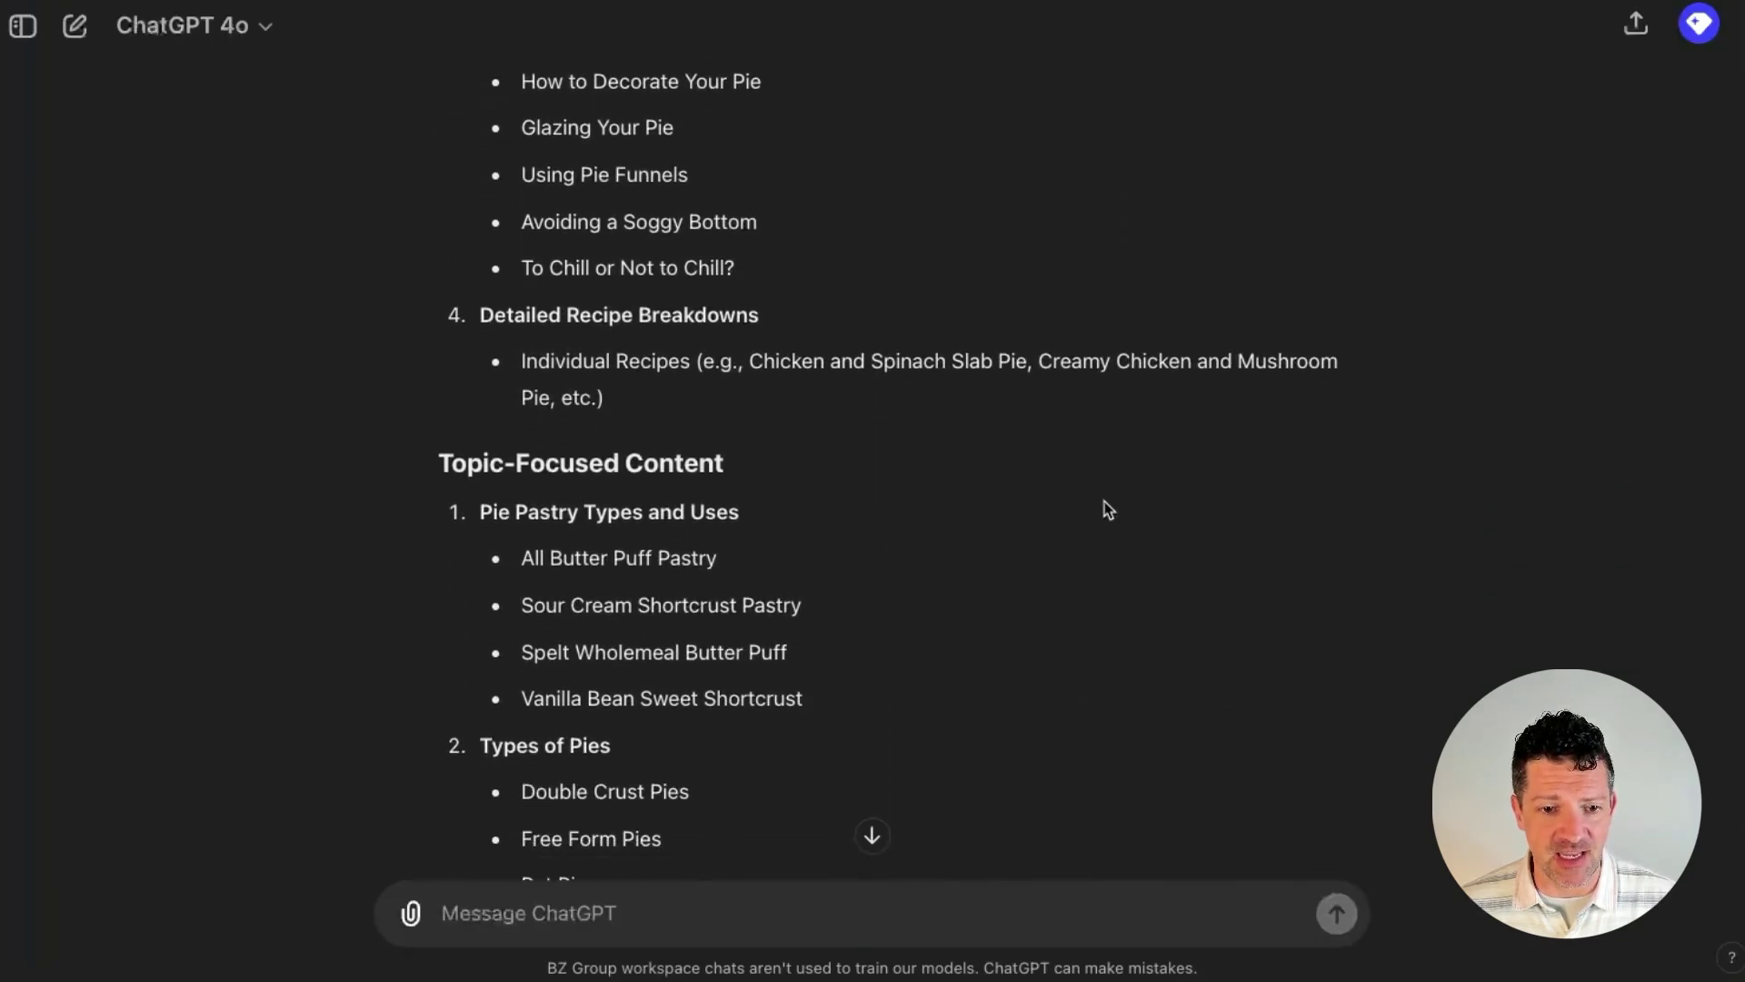
scroll(1105, 502, "down", 6)
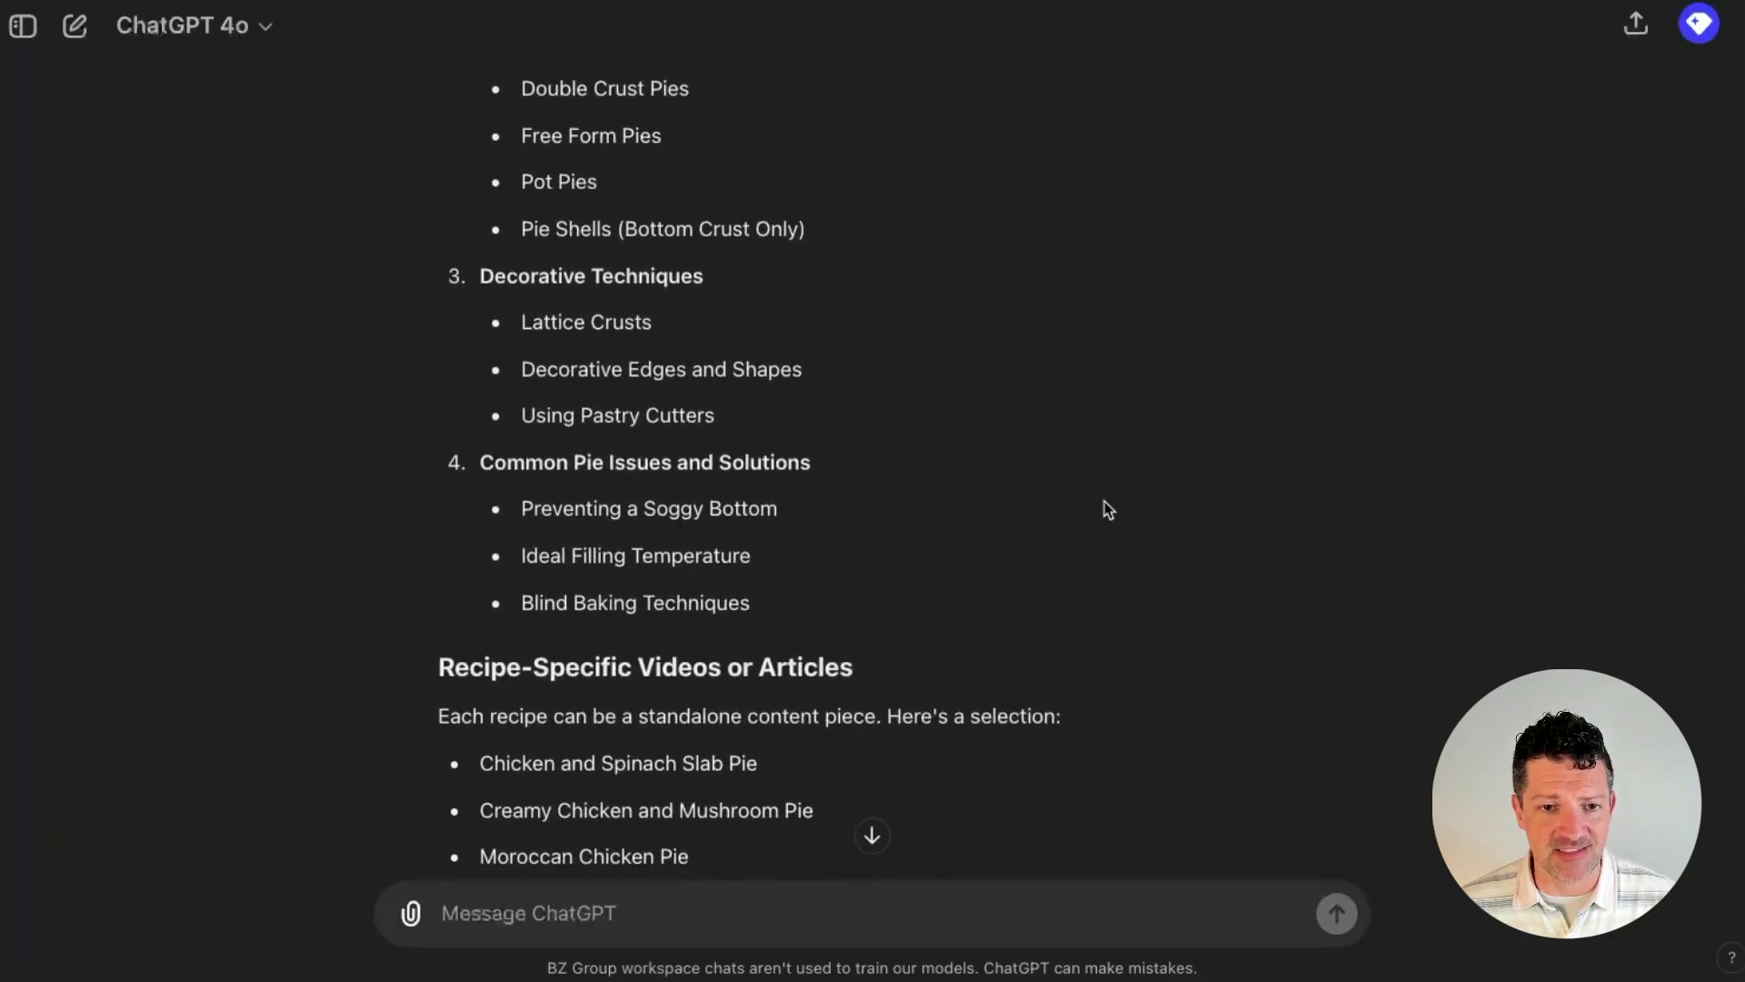
scroll(1104, 502, "down", 15)
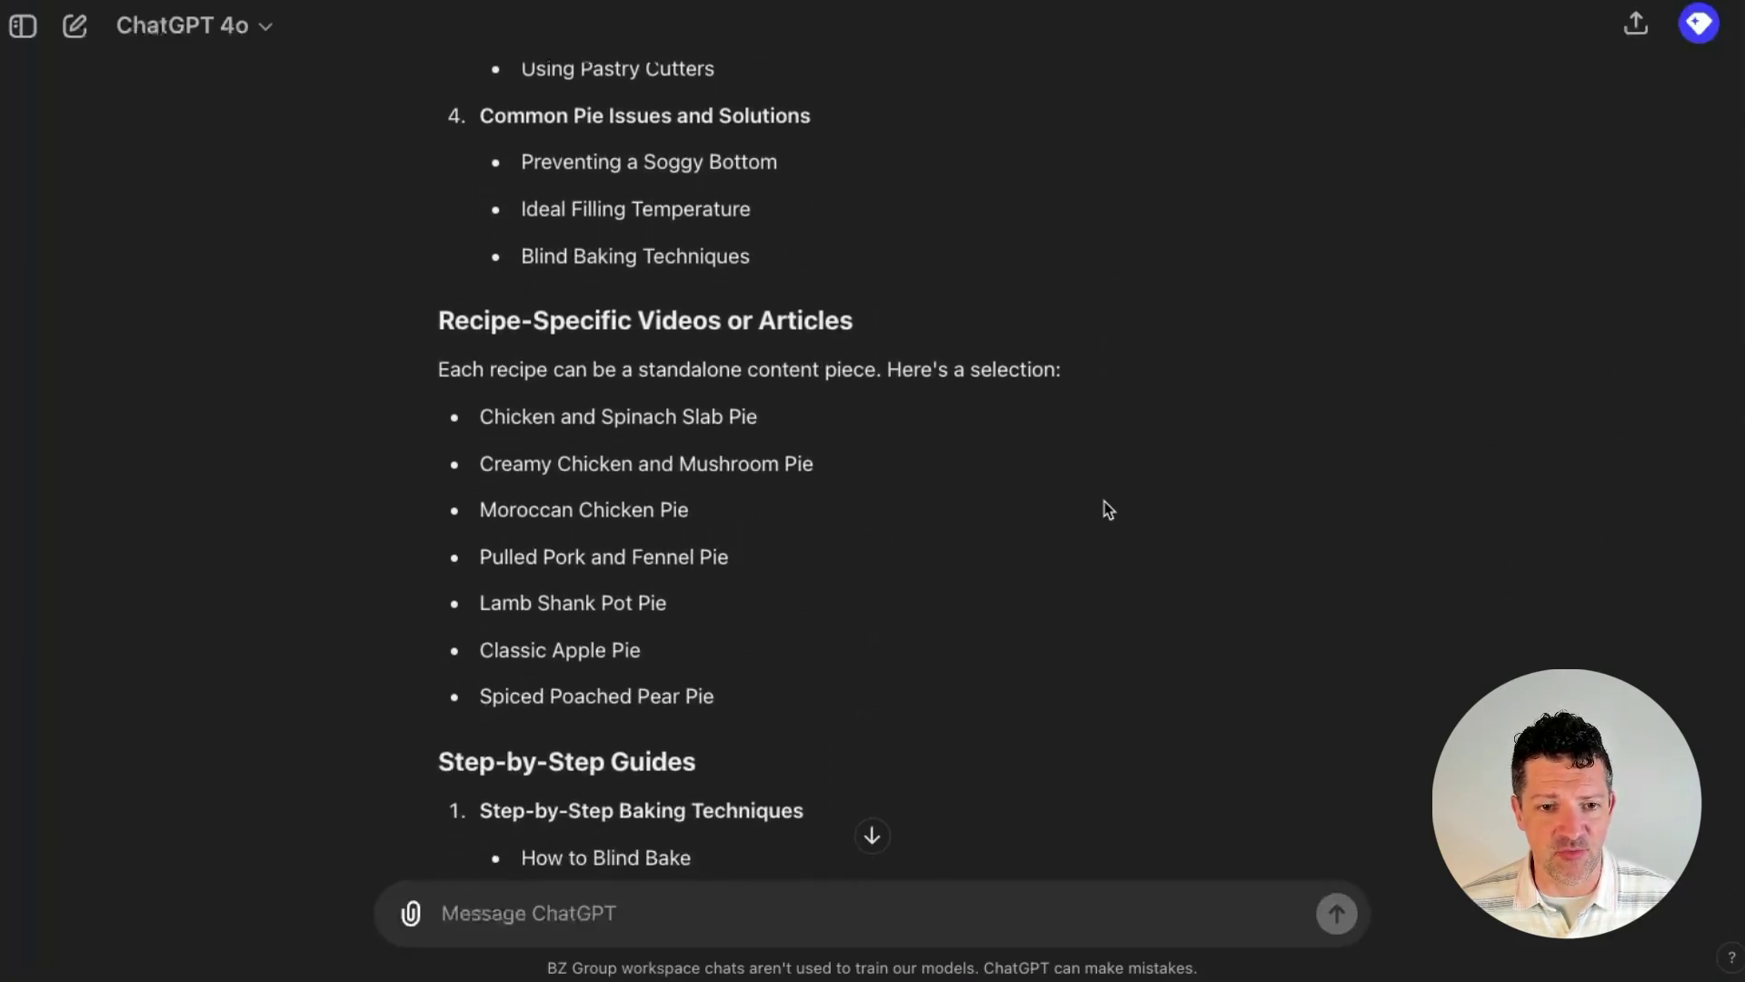
scroll(1104, 500, "down", 4)
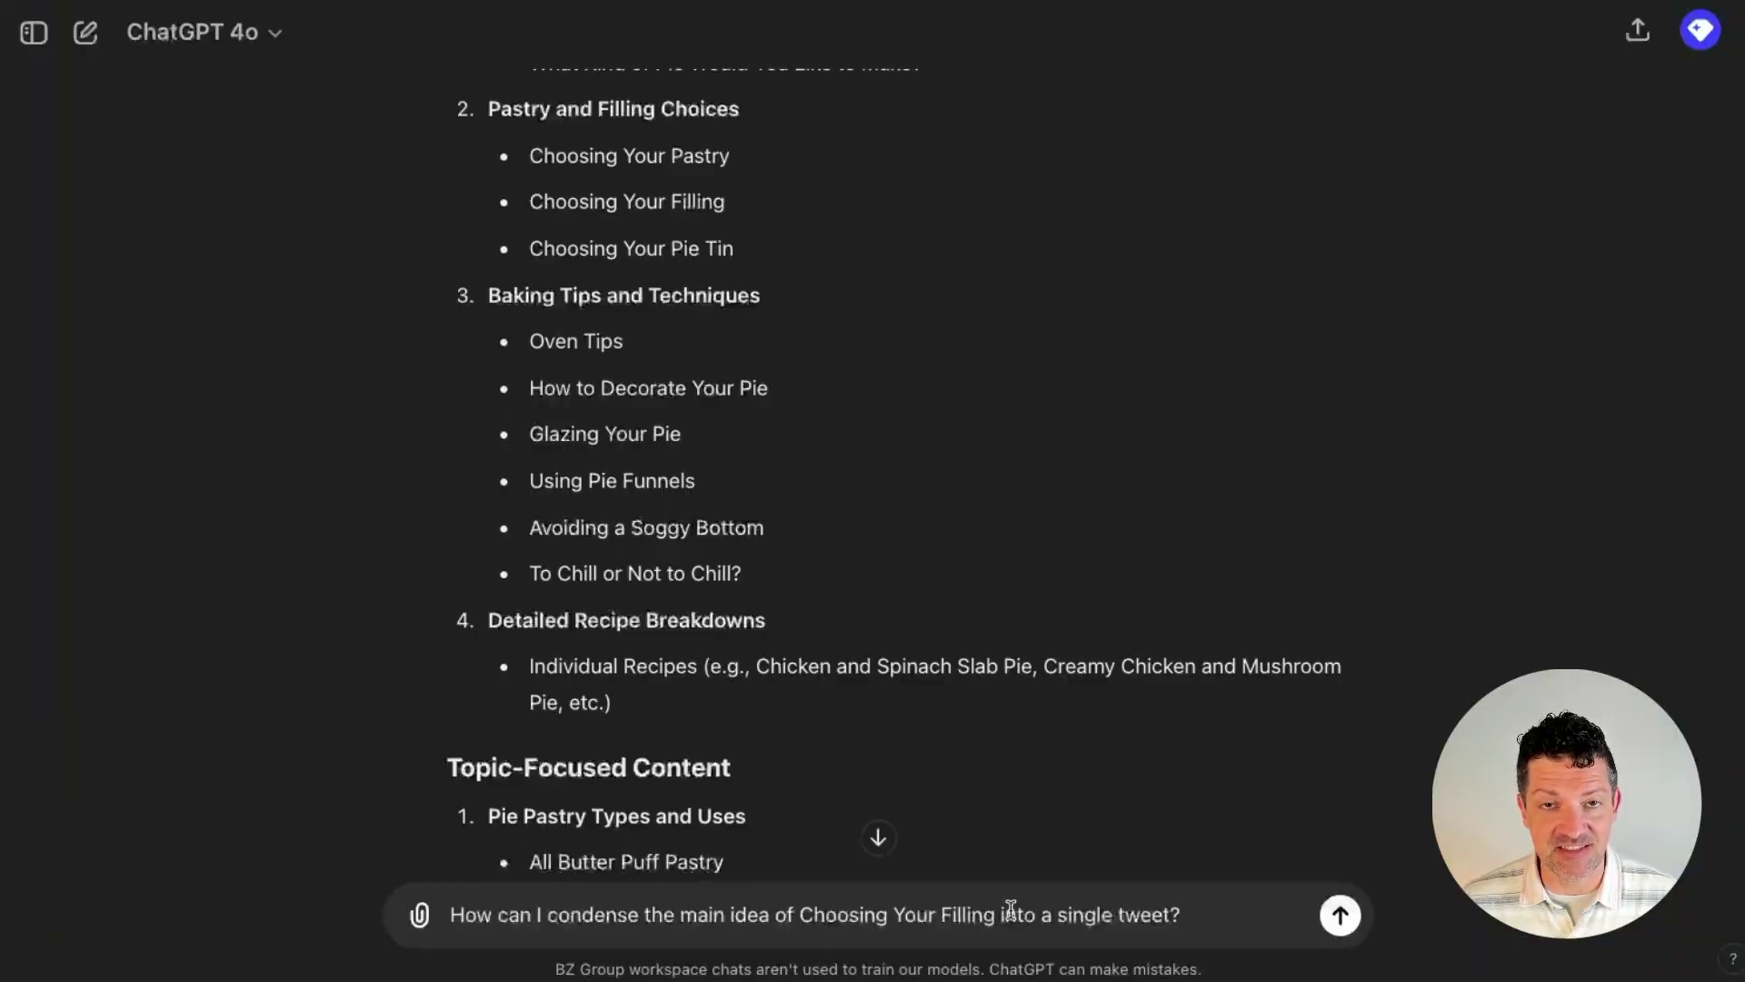
- Send the Choosing Your Filling condensing request and highlight the returned tweet
left_click(1338, 916)
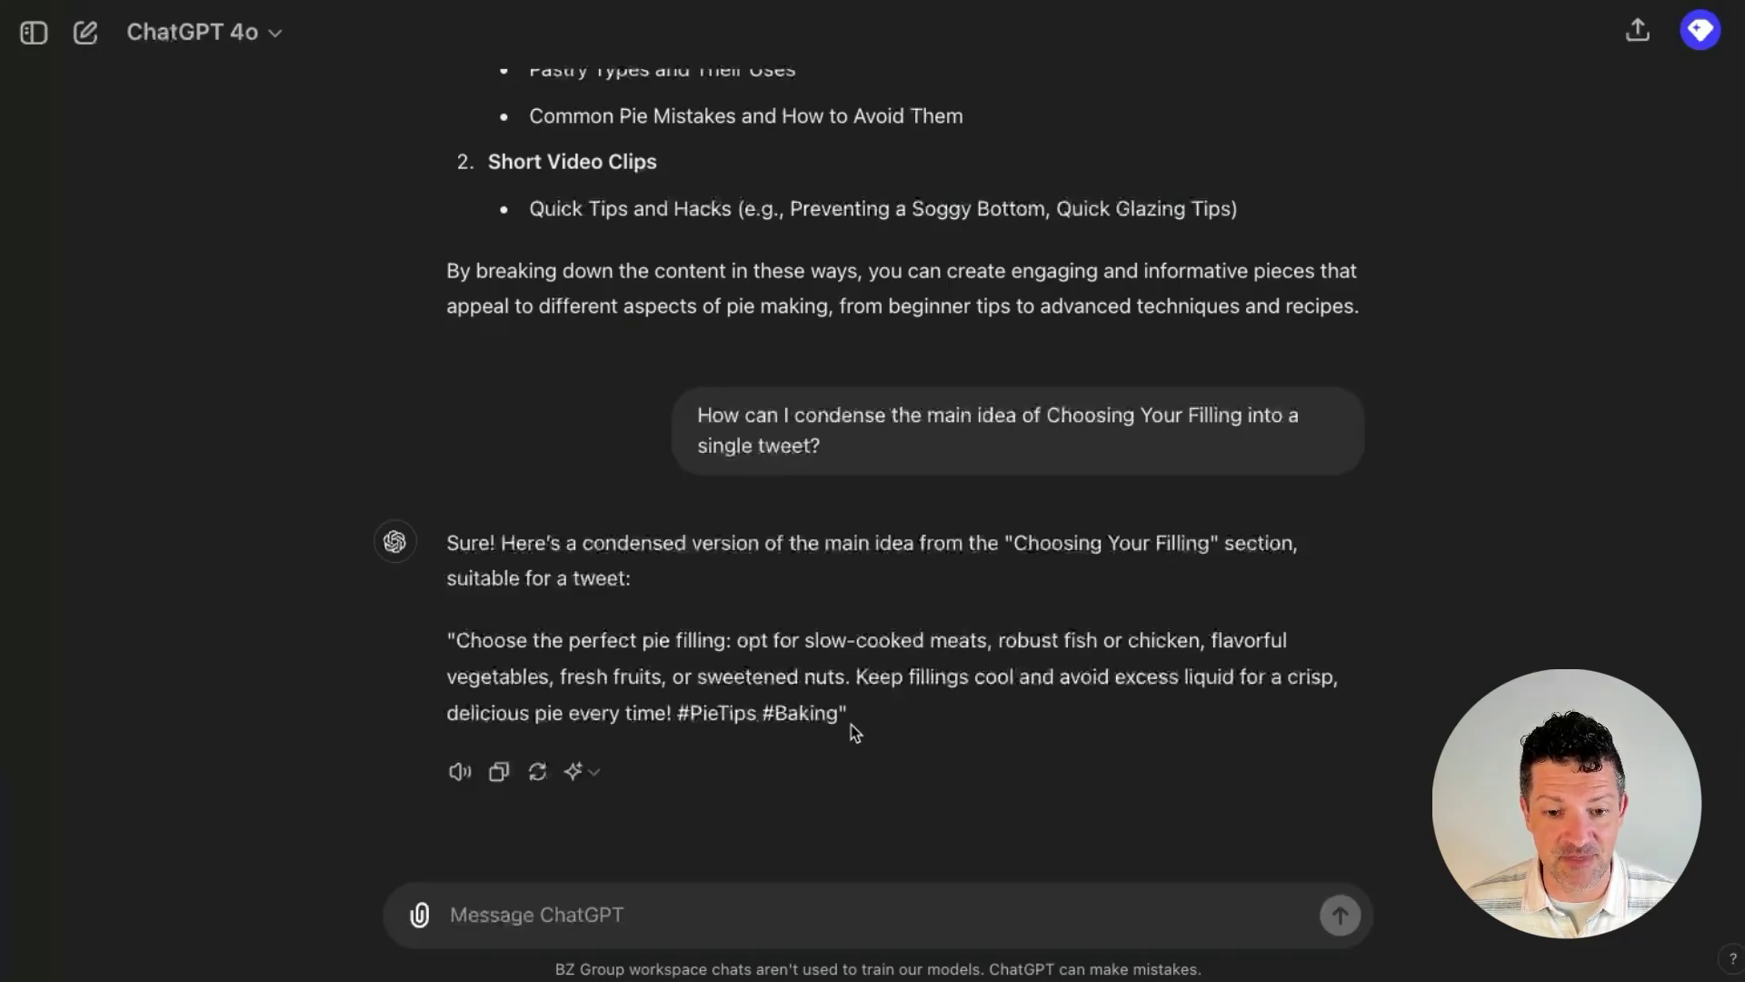
left_click_drag(840, 715, 450, 645)
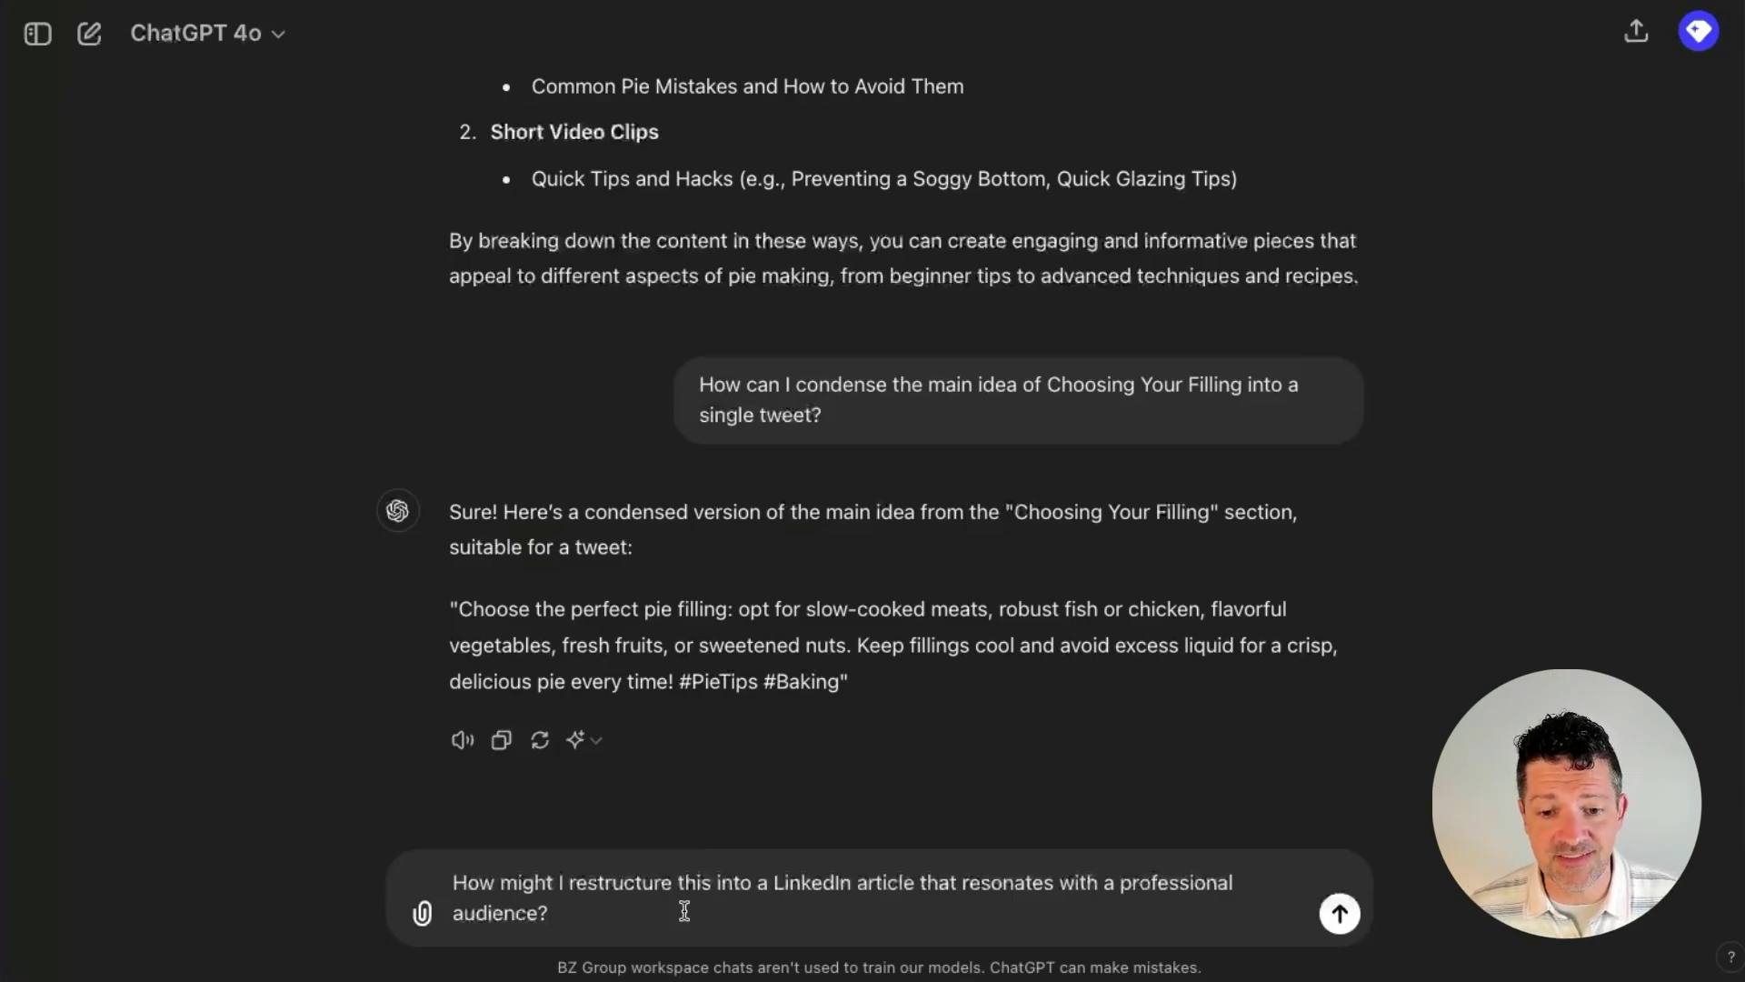
- Send the Mastering Pie Fillings LinkedIn article request and read through the generated article
key("Return")
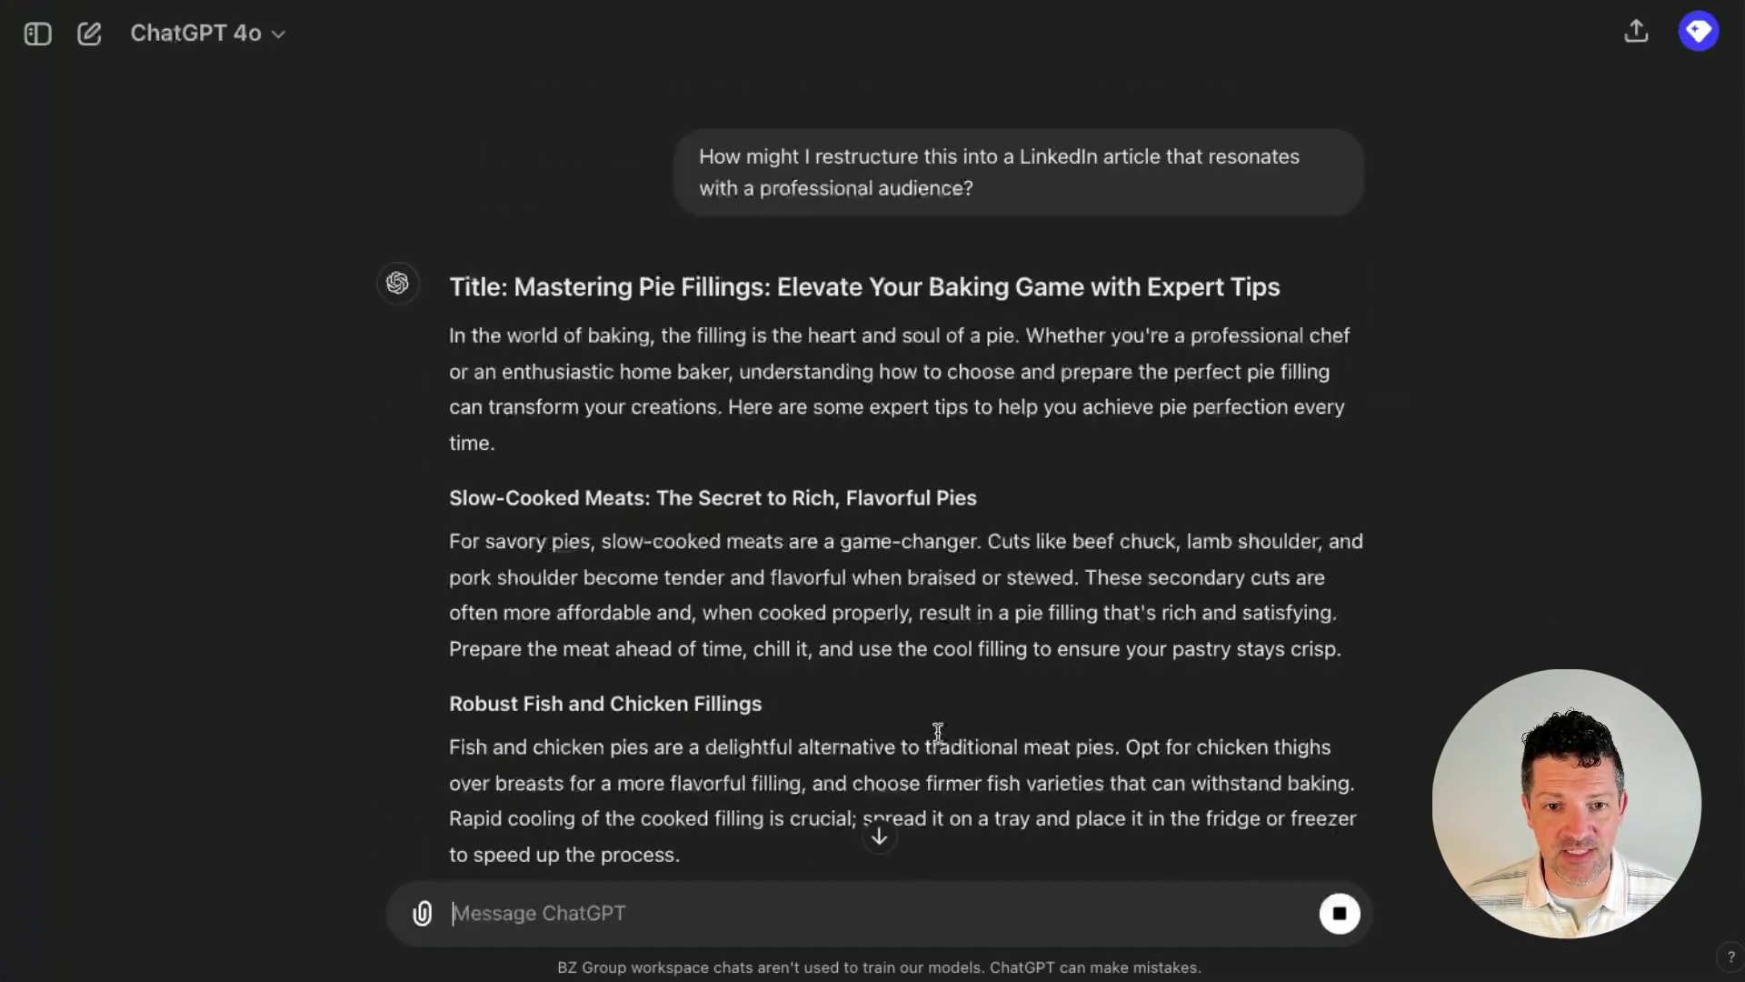
scroll(1034, 668, "down", 2)
scroll(1033, 668, "down", 3)
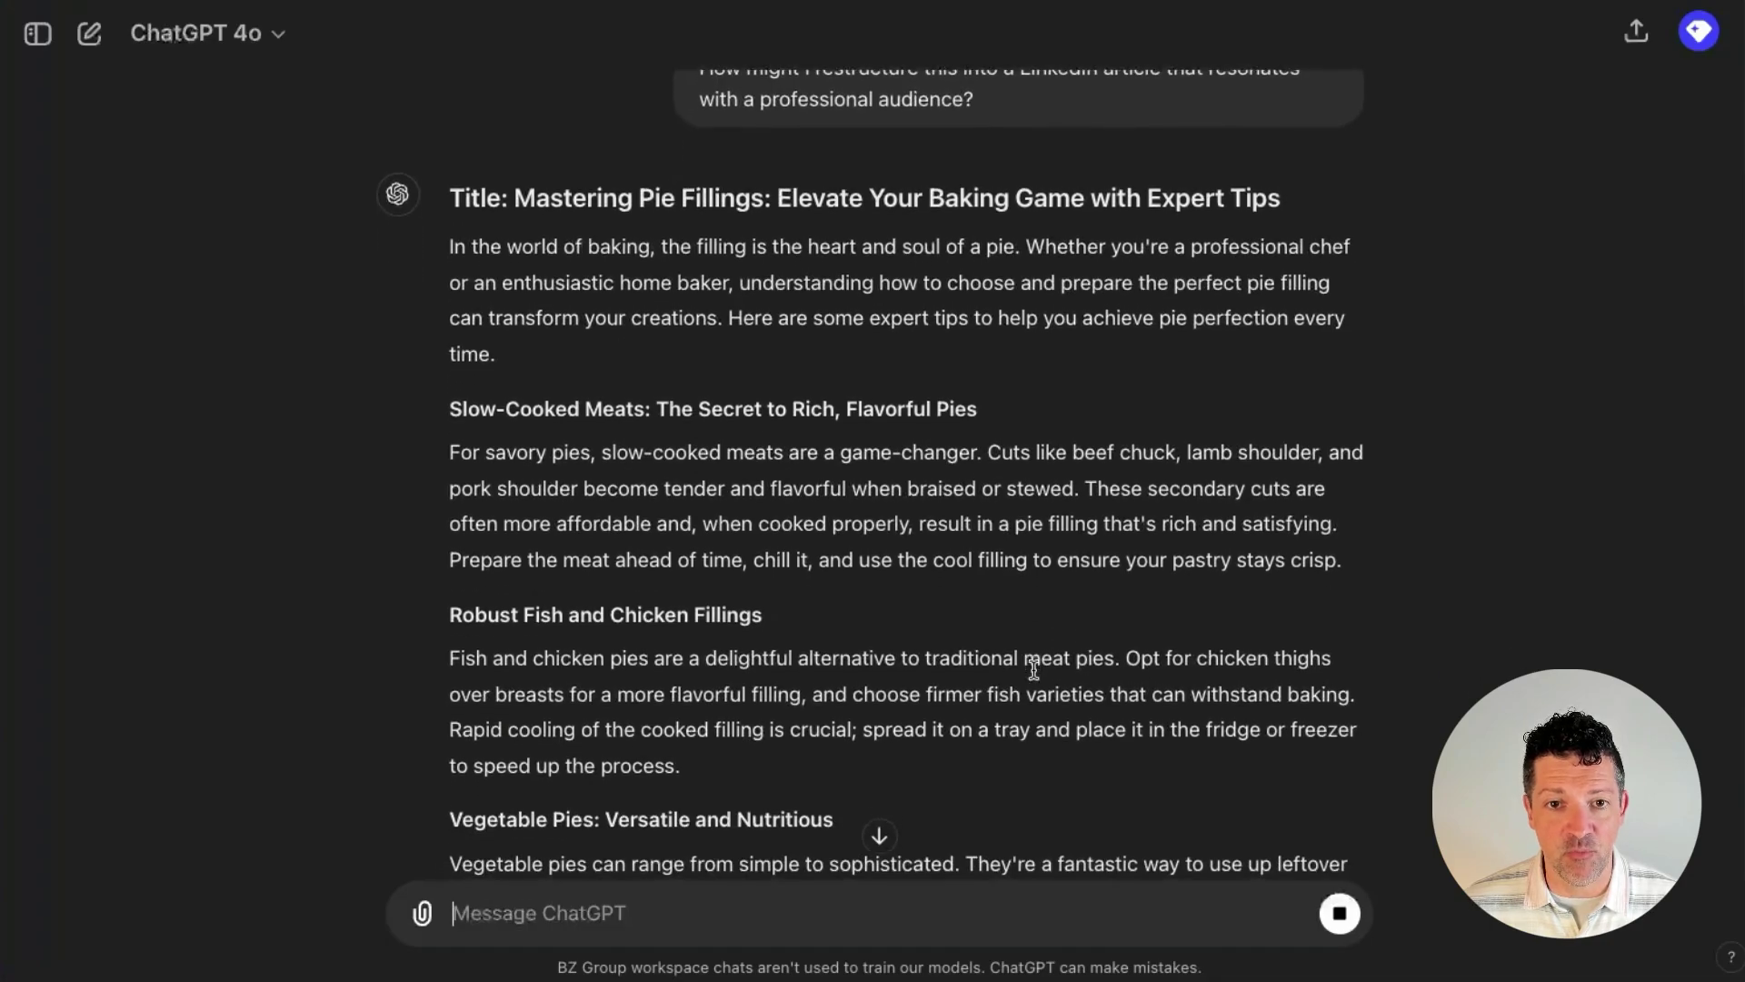
scroll(1033, 669, "down", 5)
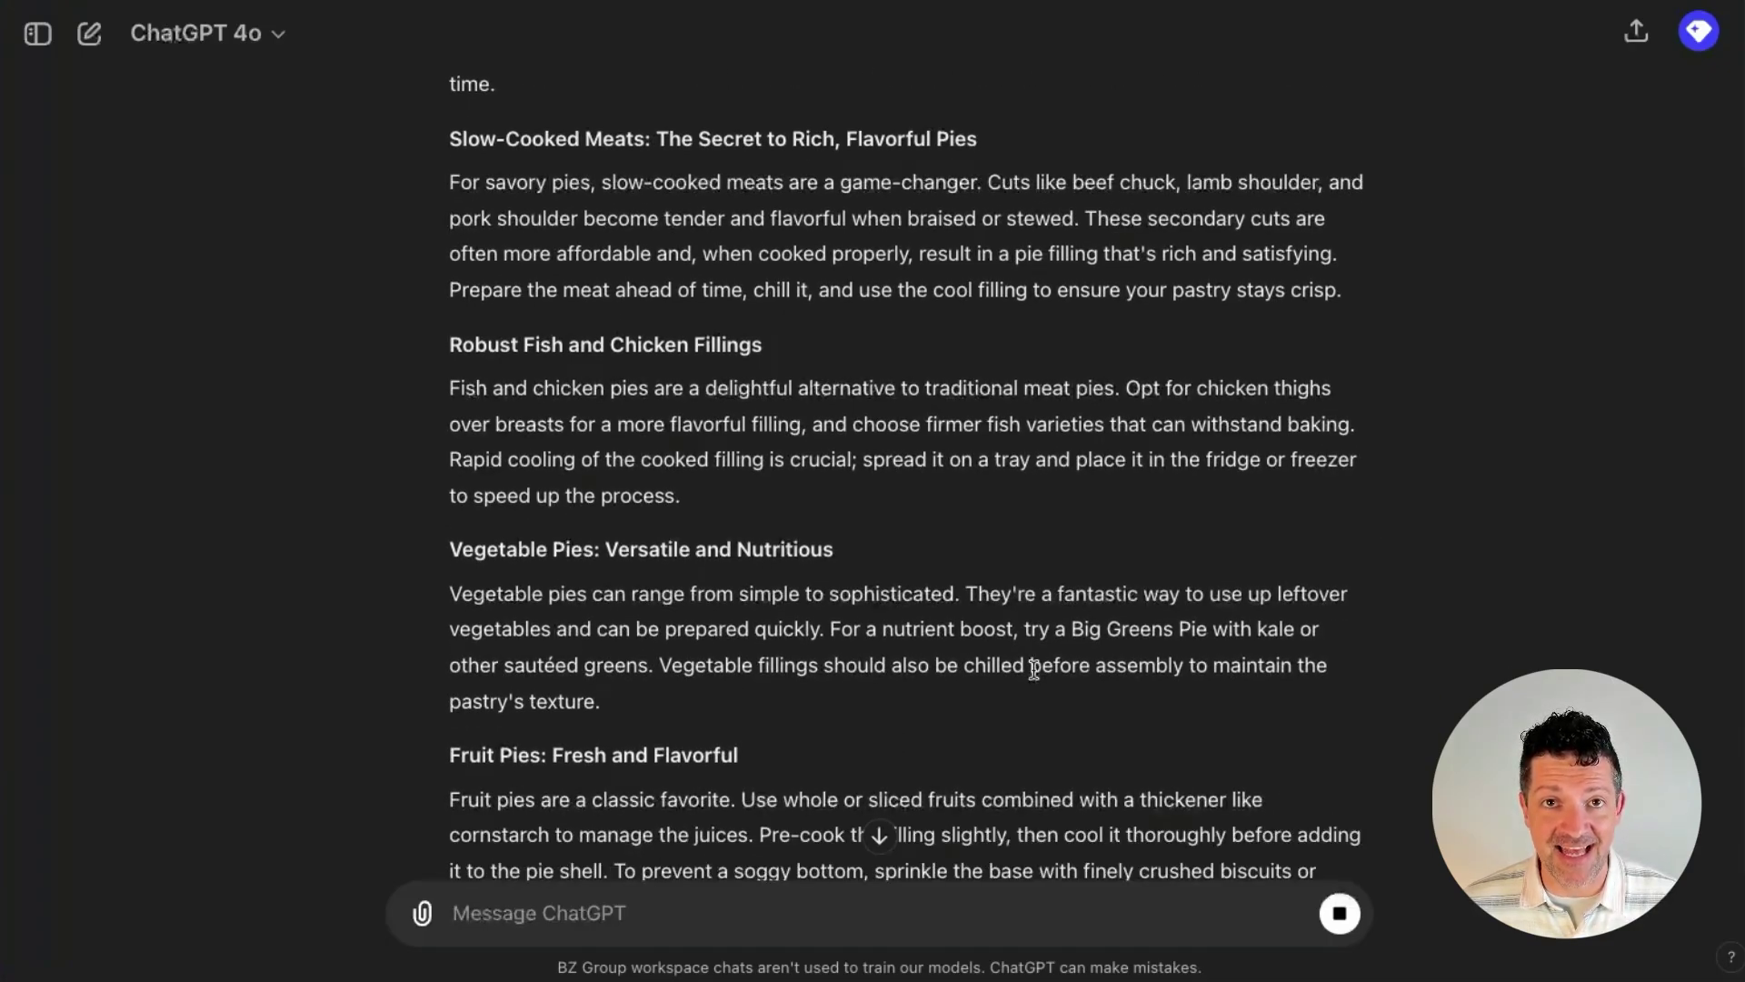
scroll(1033, 669, "down", 2)
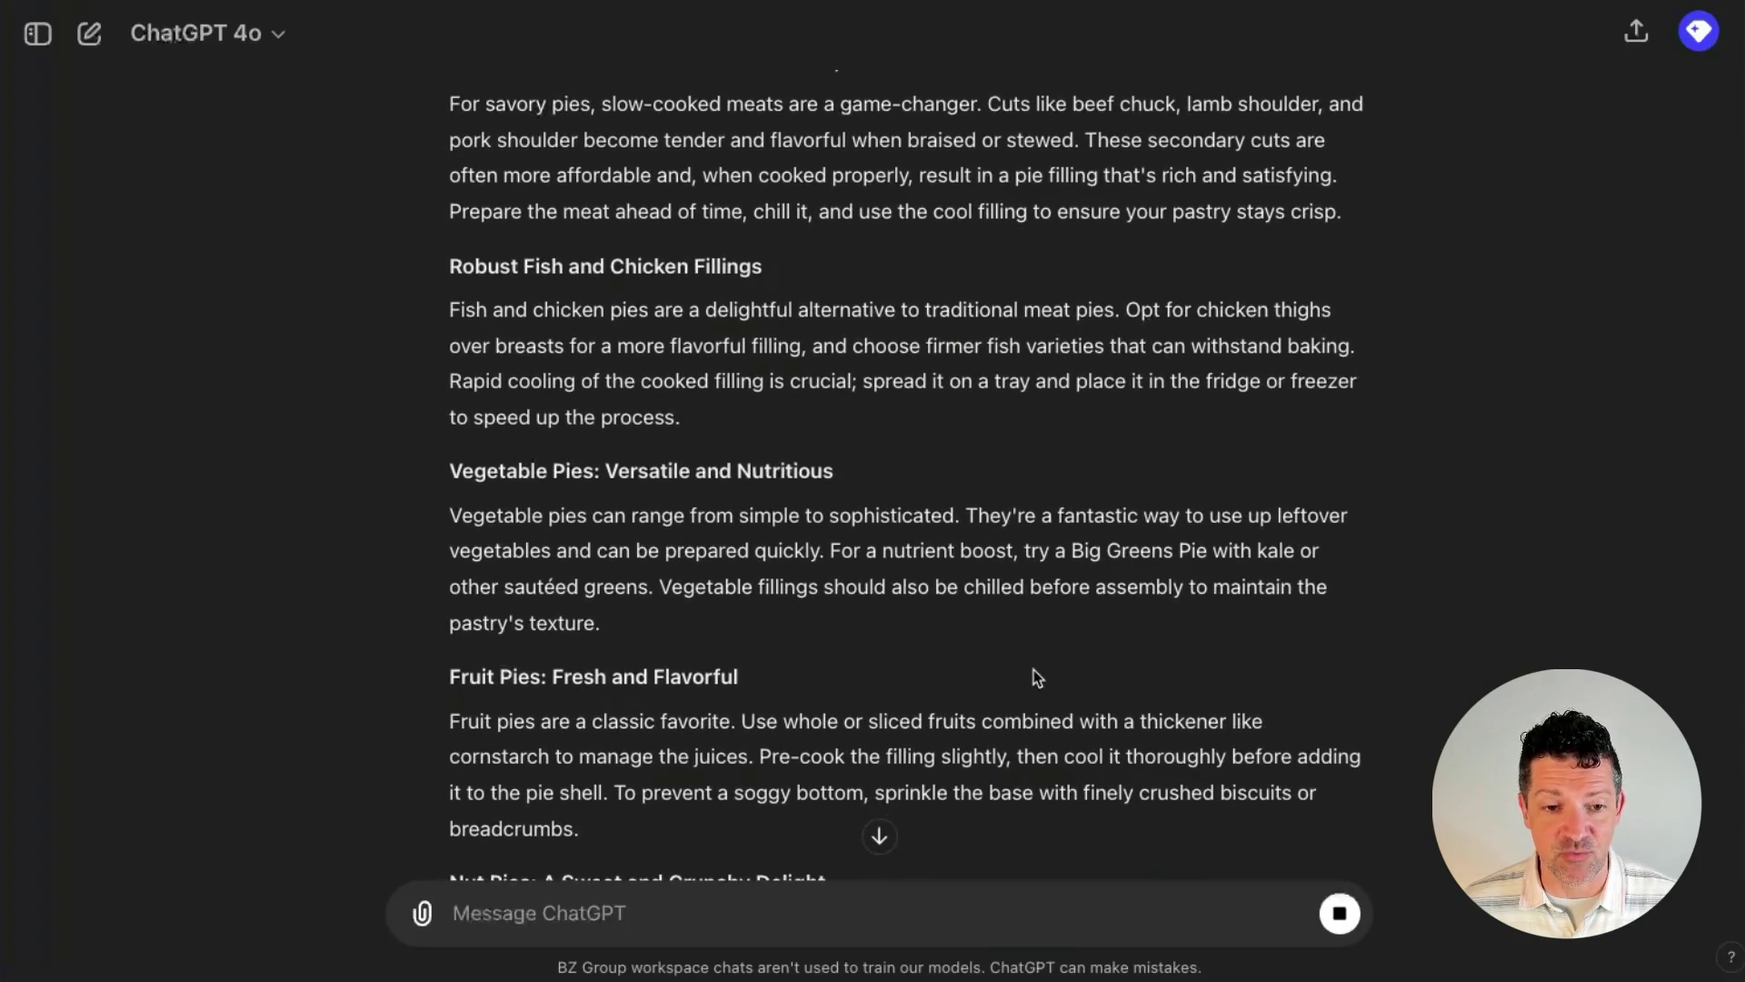
scroll(1034, 669, "down", 4)
scroll(1033, 668, "up", 4)
scroll(1033, 669, "up", 20)
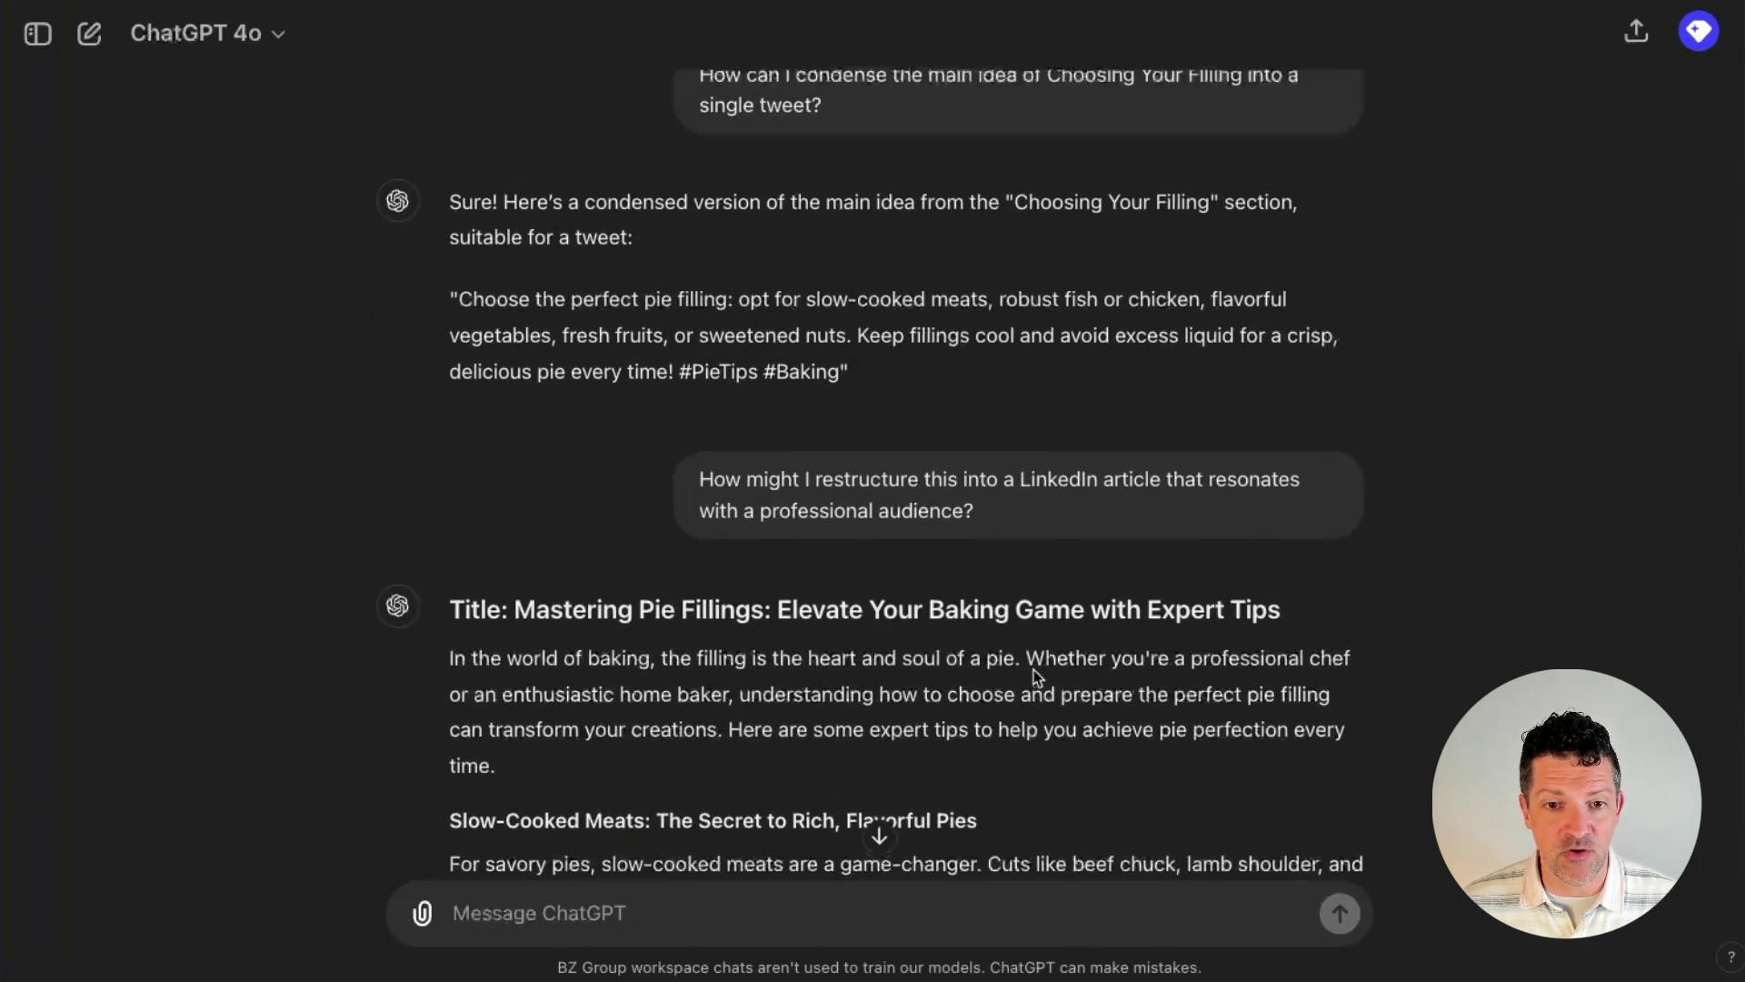
scroll(1033, 670, "up", 20)
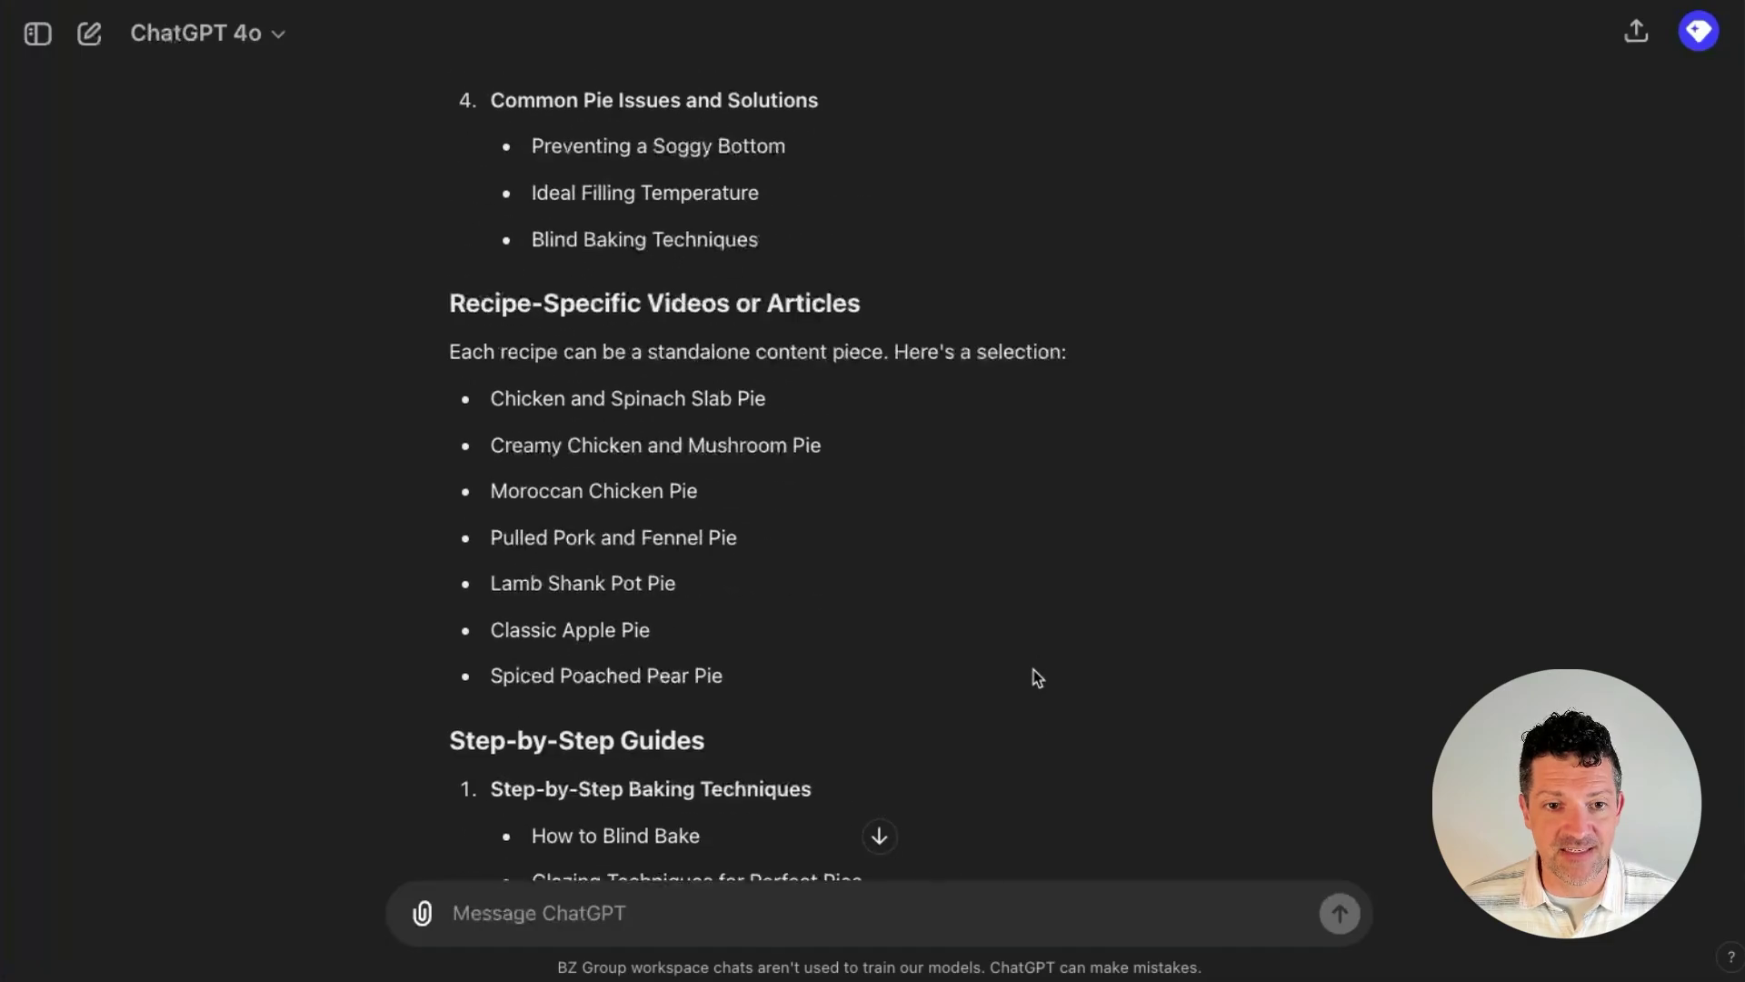
scroll(1034, 669, "down", 5)
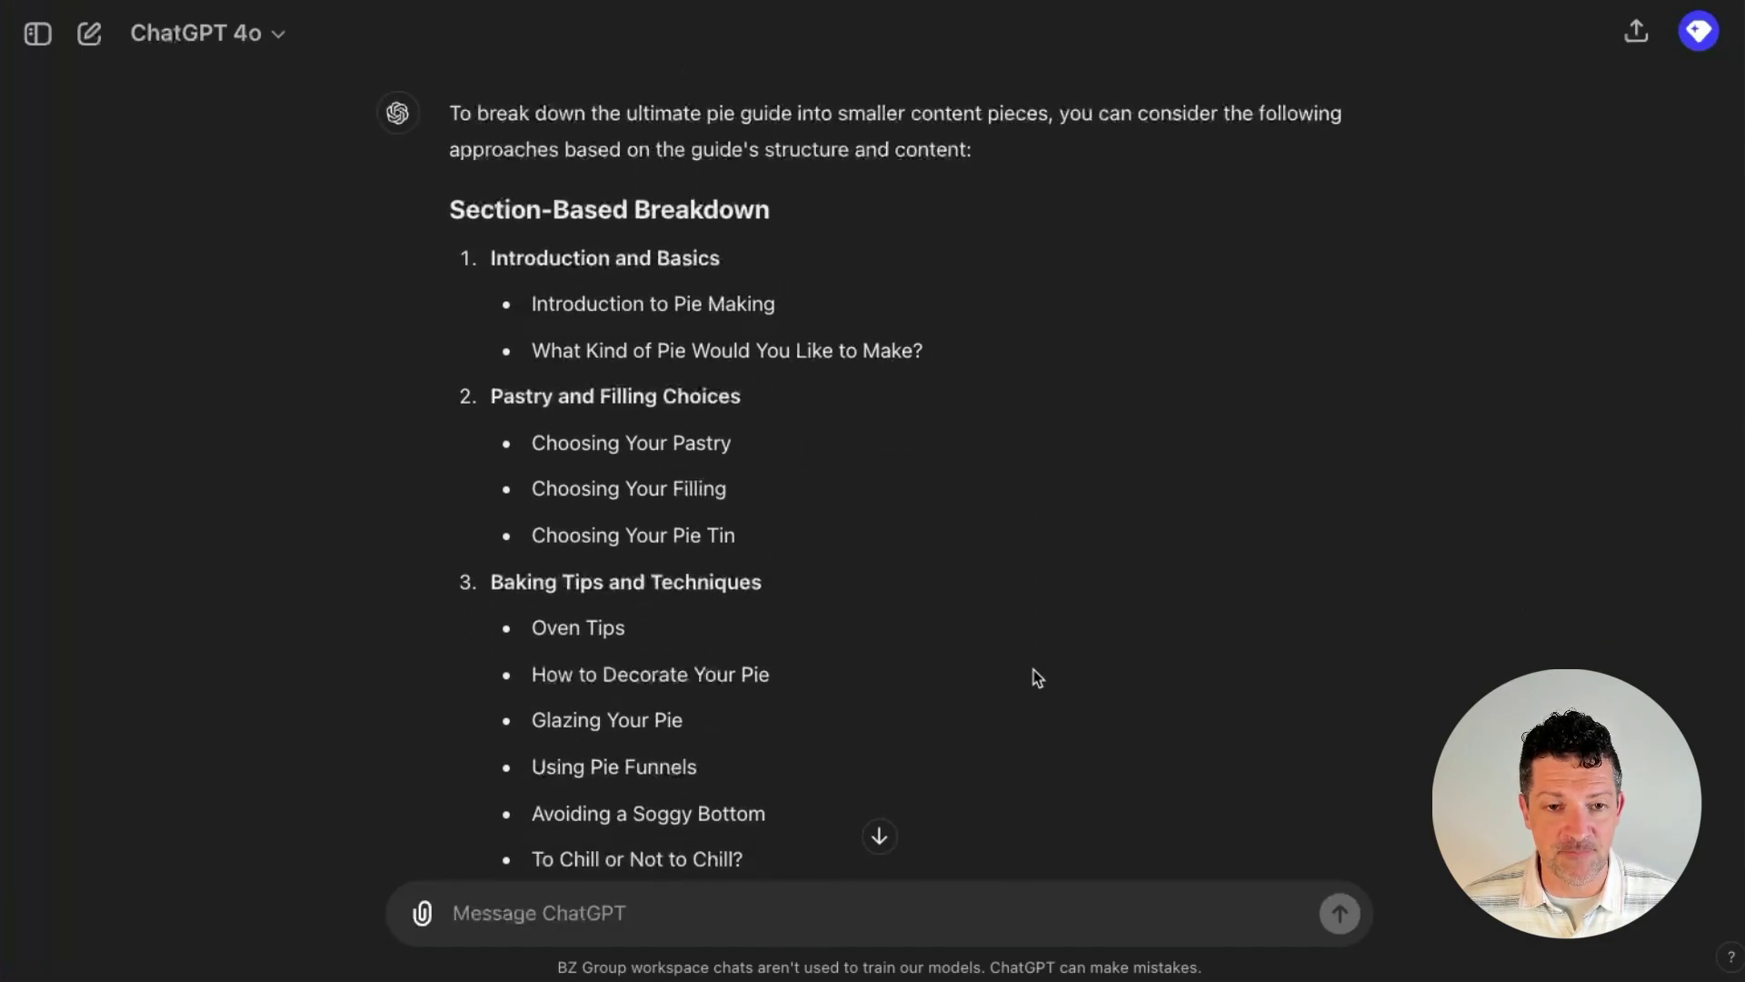
scroll(1033, 669, "down", 15)
scroll(1033, 669, "down", 15)
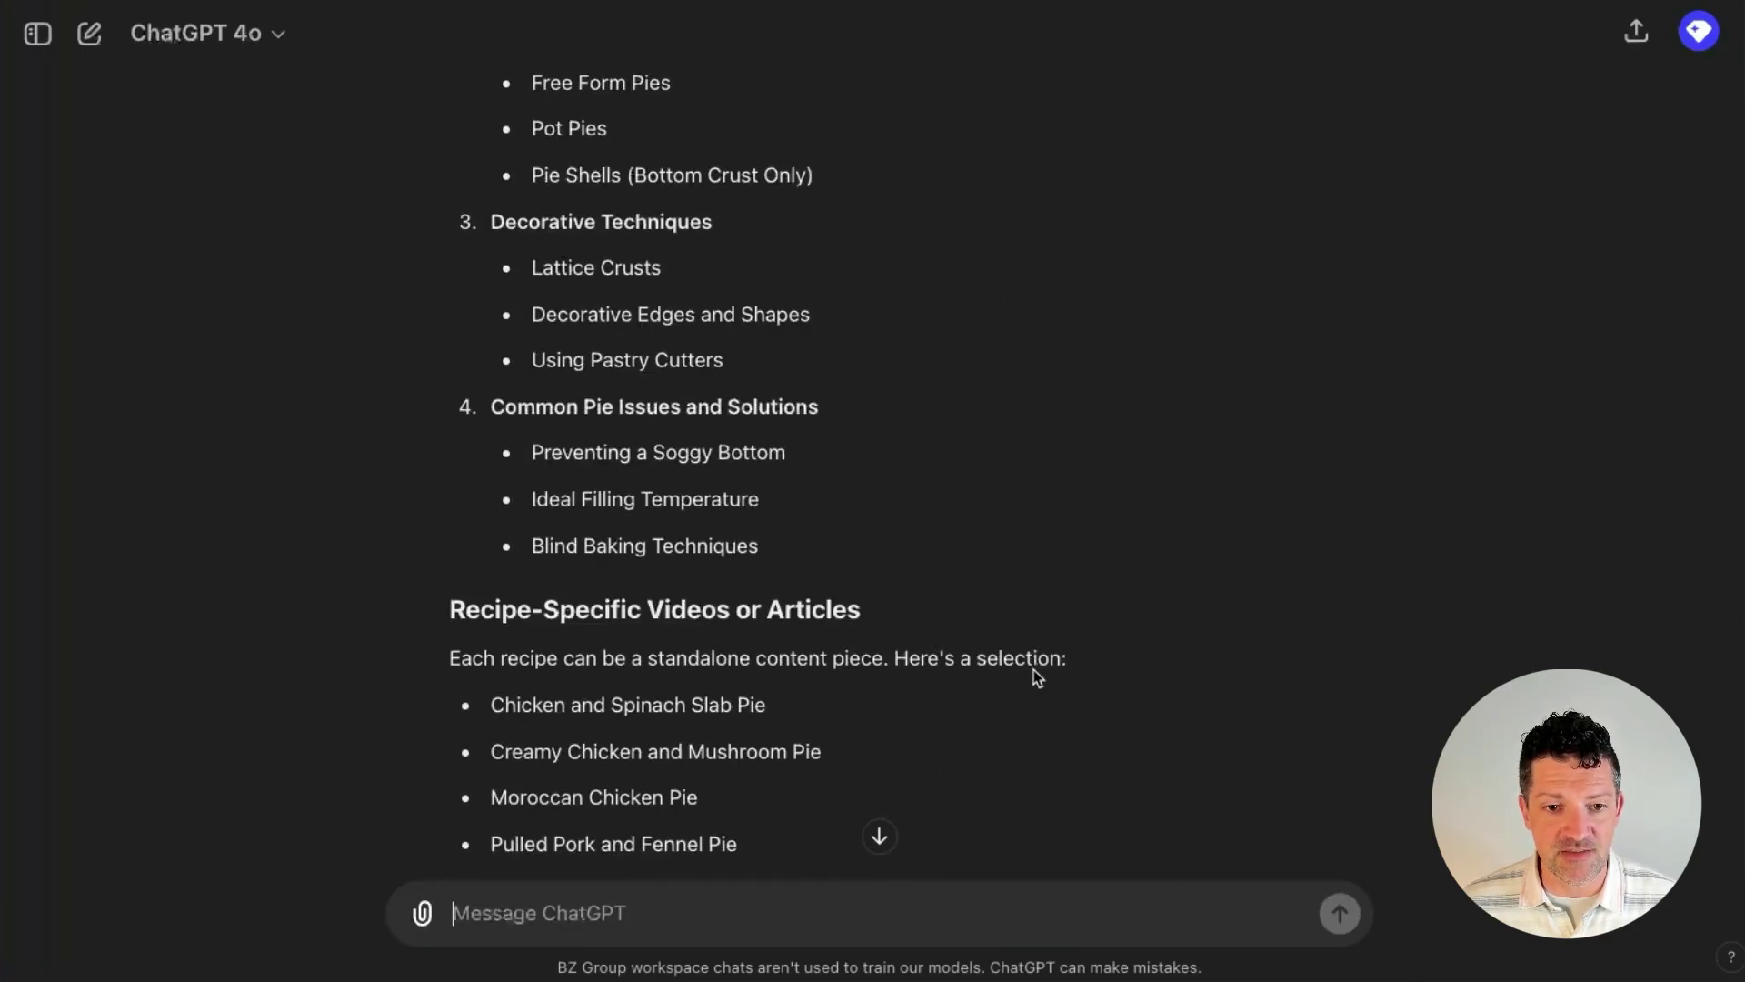
scroll(1033, 670, "down", 20)
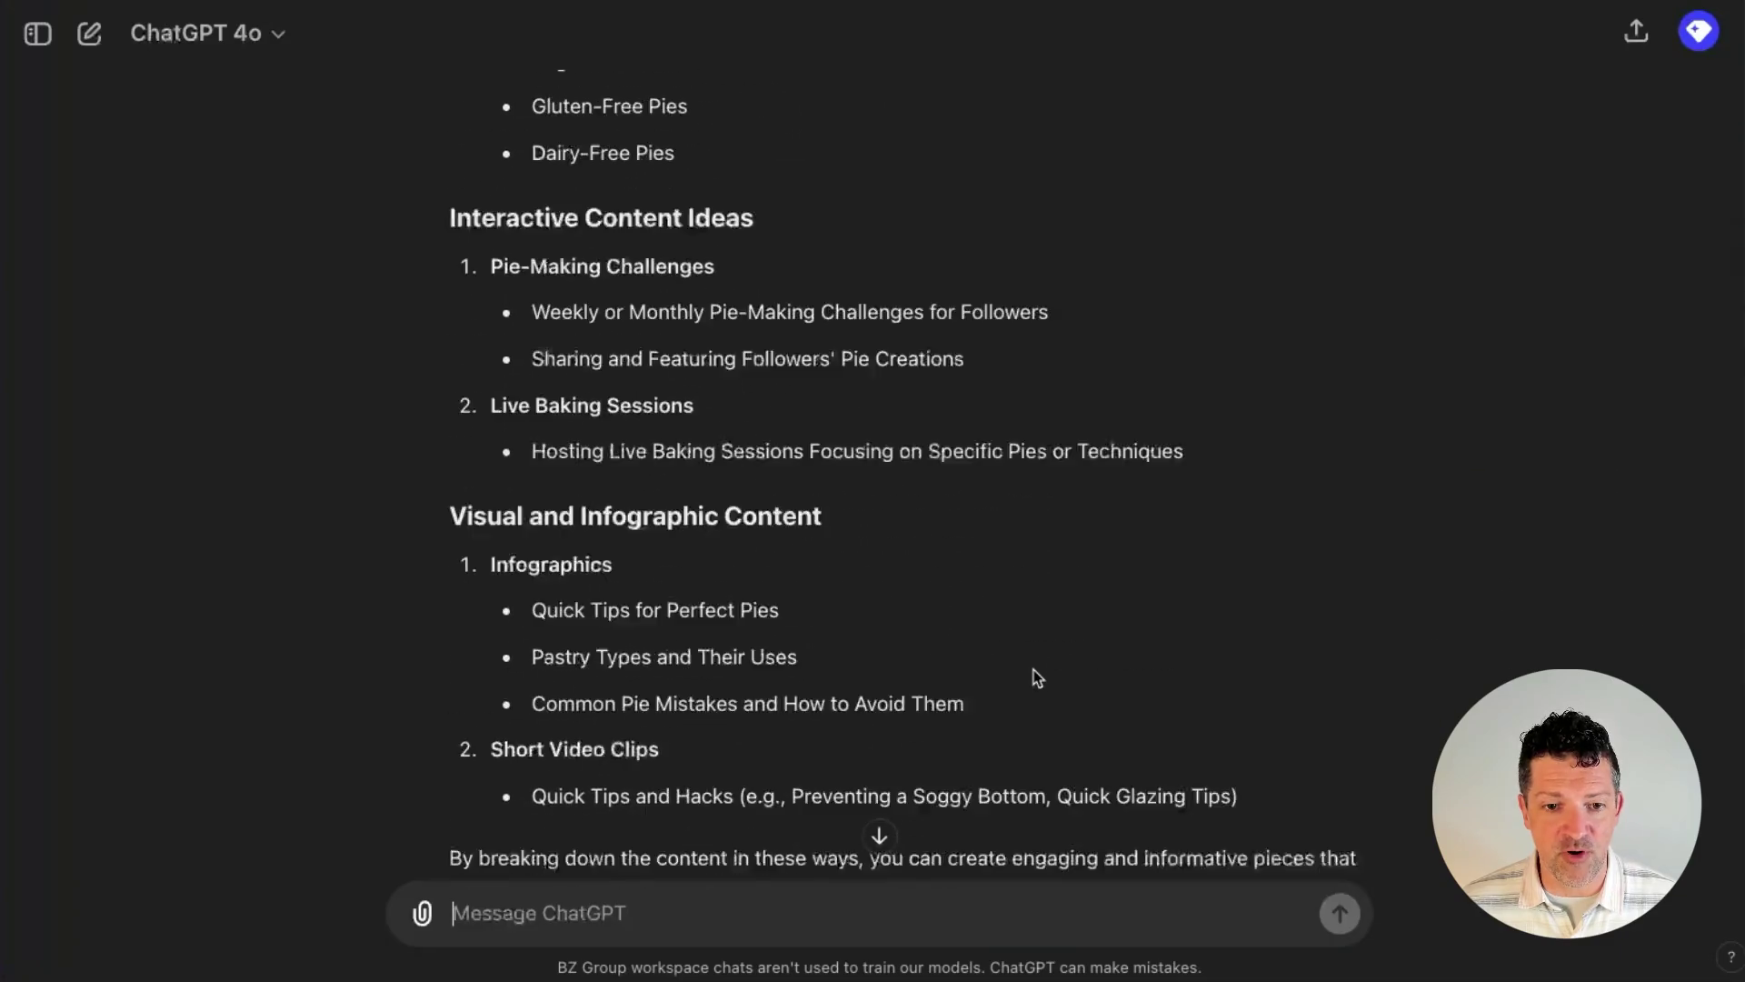
scroll(1034, 669, "down", 1)
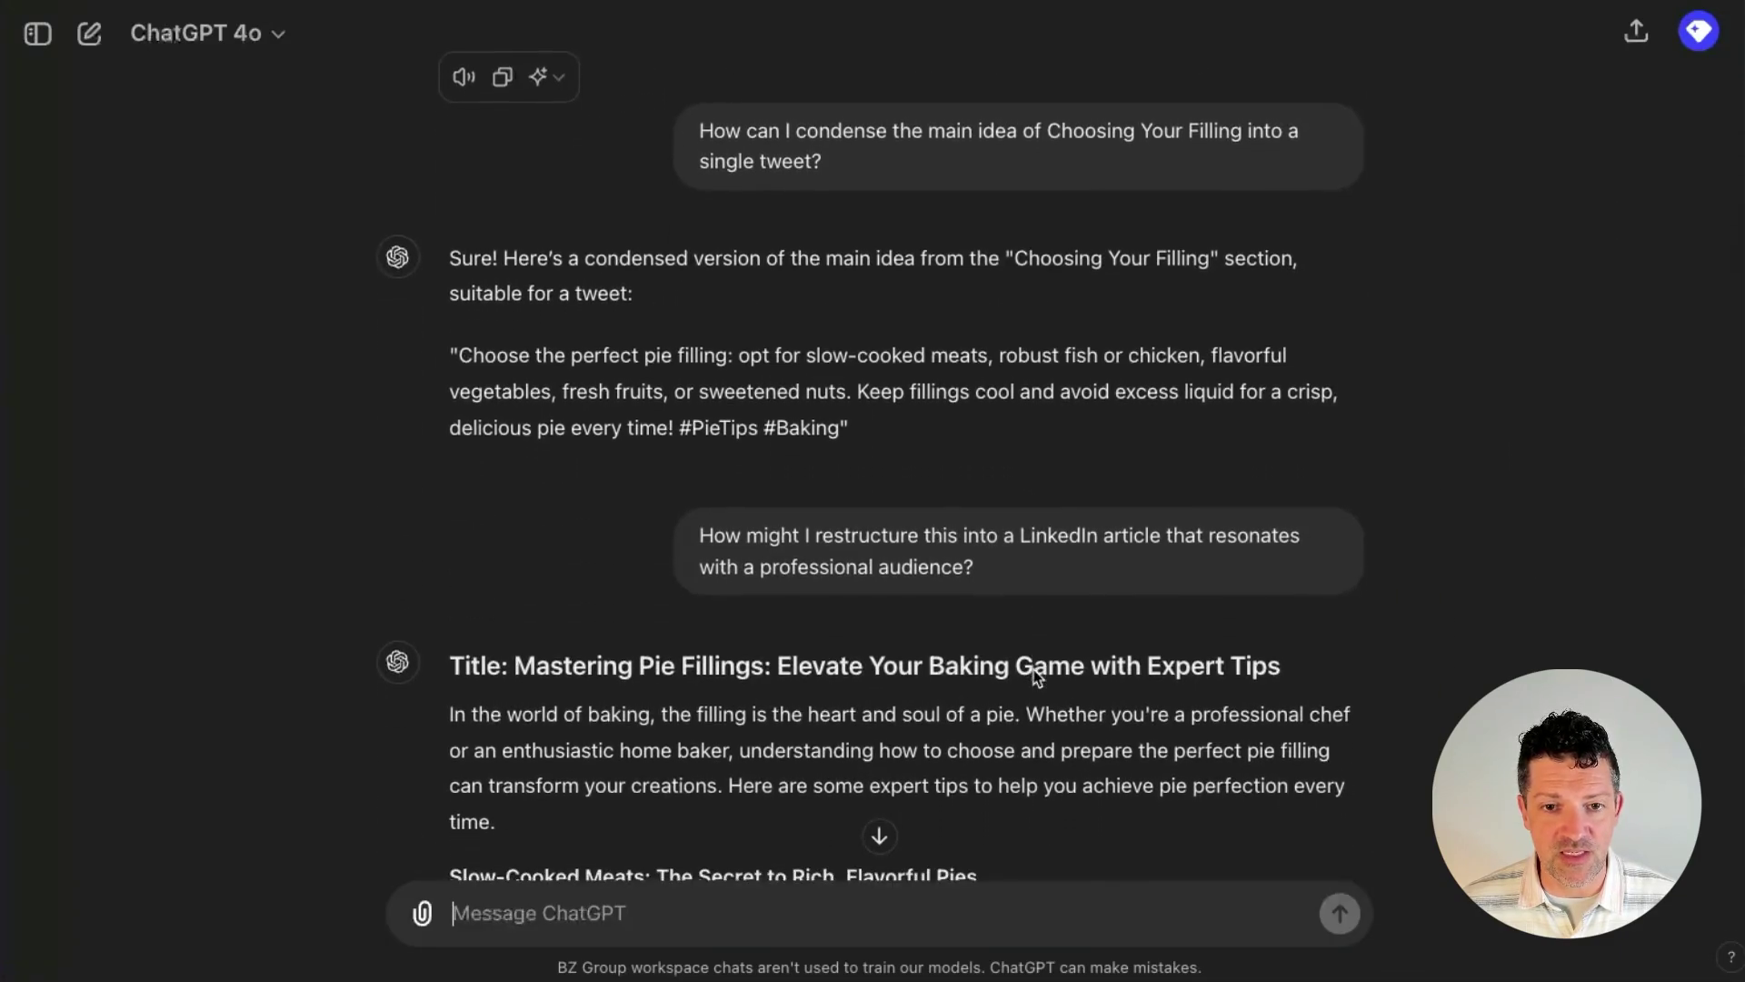
scroll(1033, 669, "down", 10)
scroll(1034, 669, "down", 12)
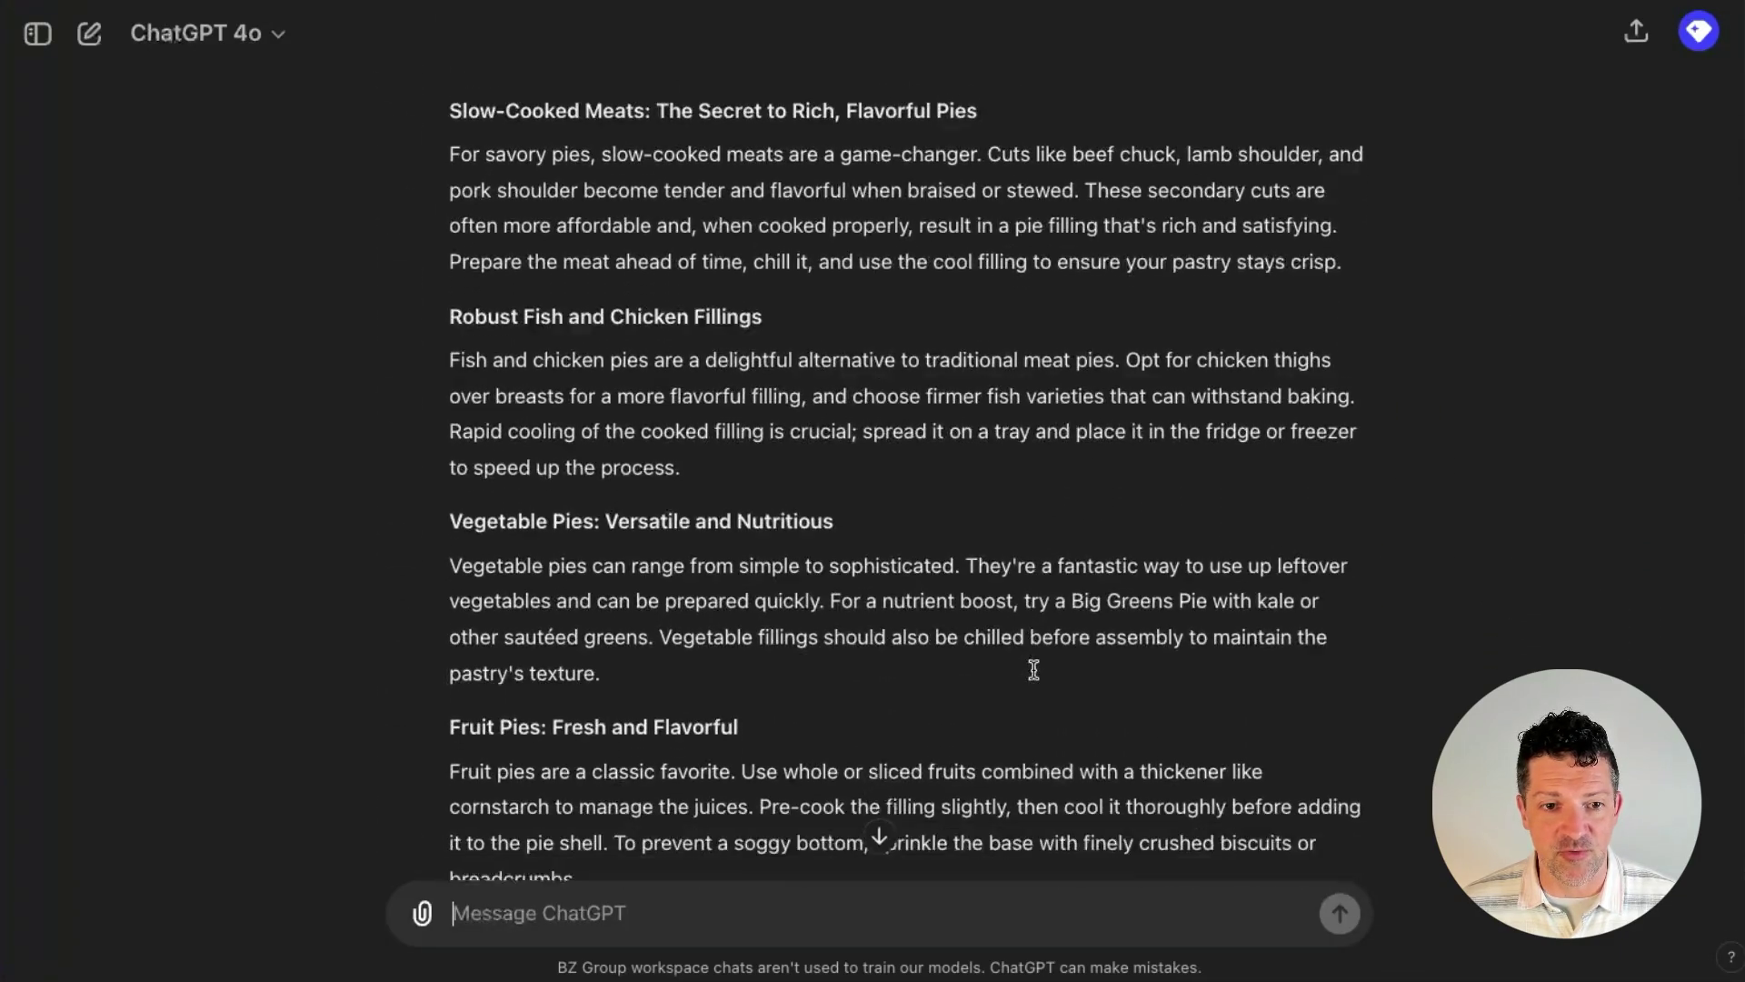
scroll(1033, 670, "down", 3)
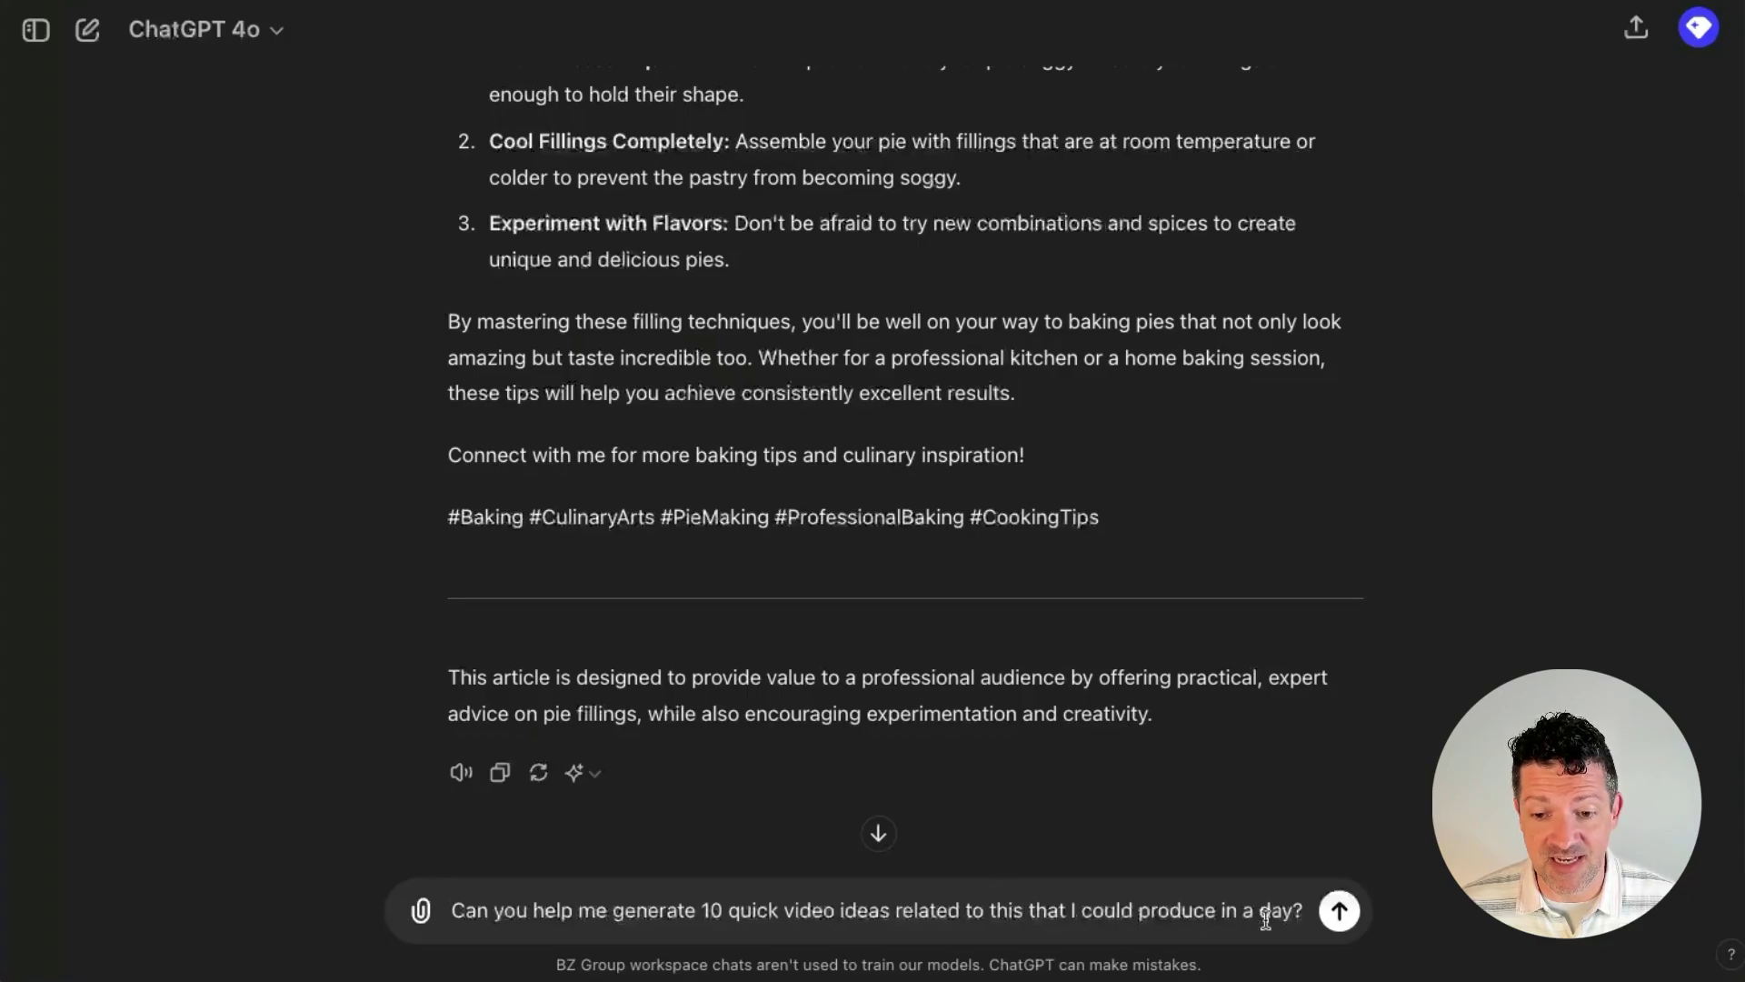
- Send the request for 10 quick pie-filling video ideas and scroll through the list
left_click(1338, 910)
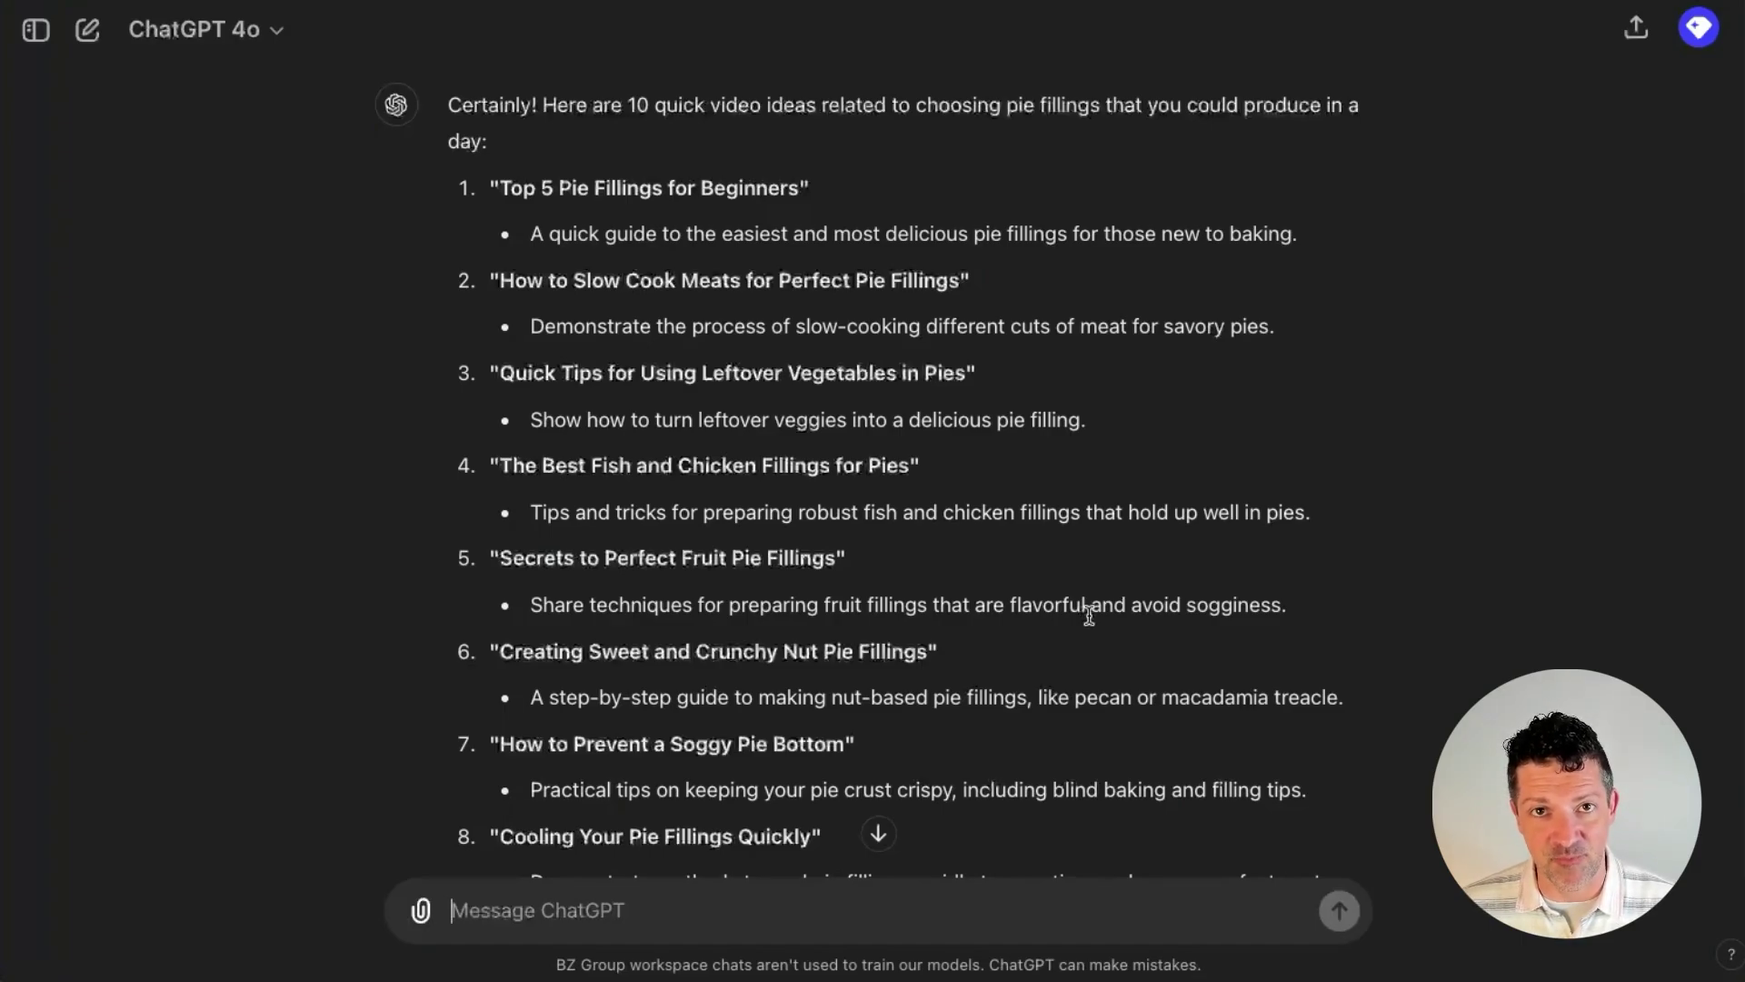
scroll(1089, 616, "down", 3)
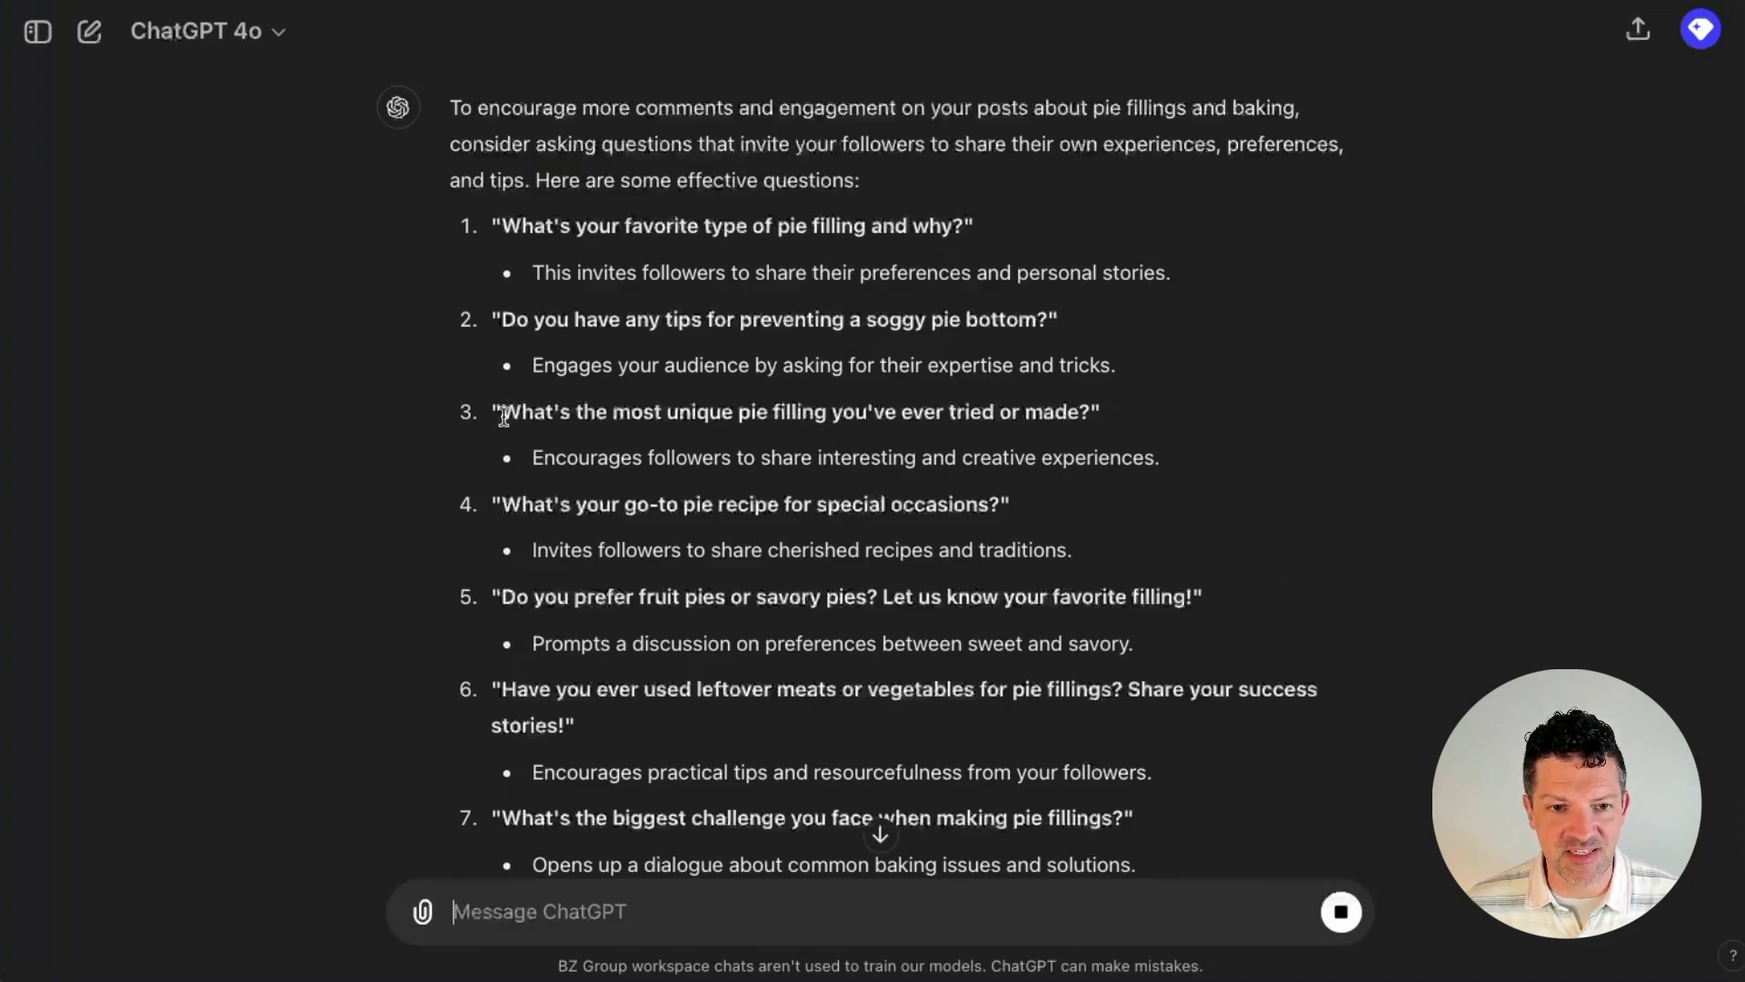
- Highlight a unique pie-filling question and scroll through the engagement questions
left_click_drag(499, 411, 1095, 411)
scroll(943, 445, "down", 3)
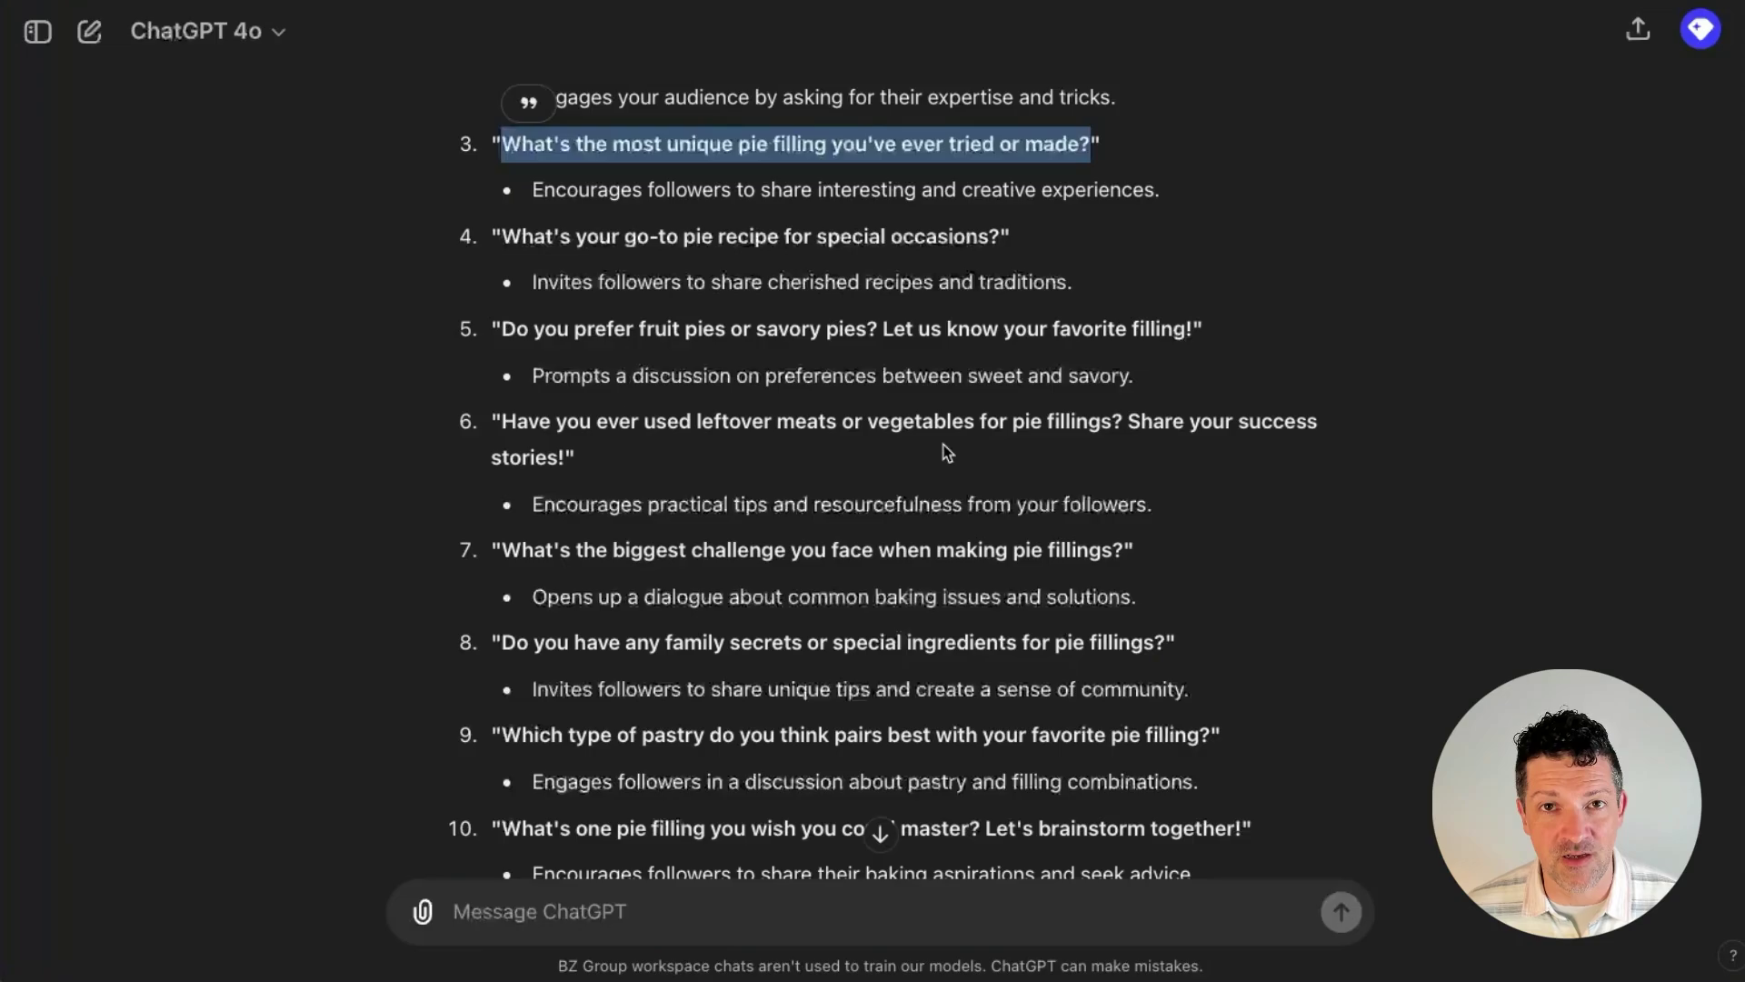
scroll(947, 452, "down", 1)
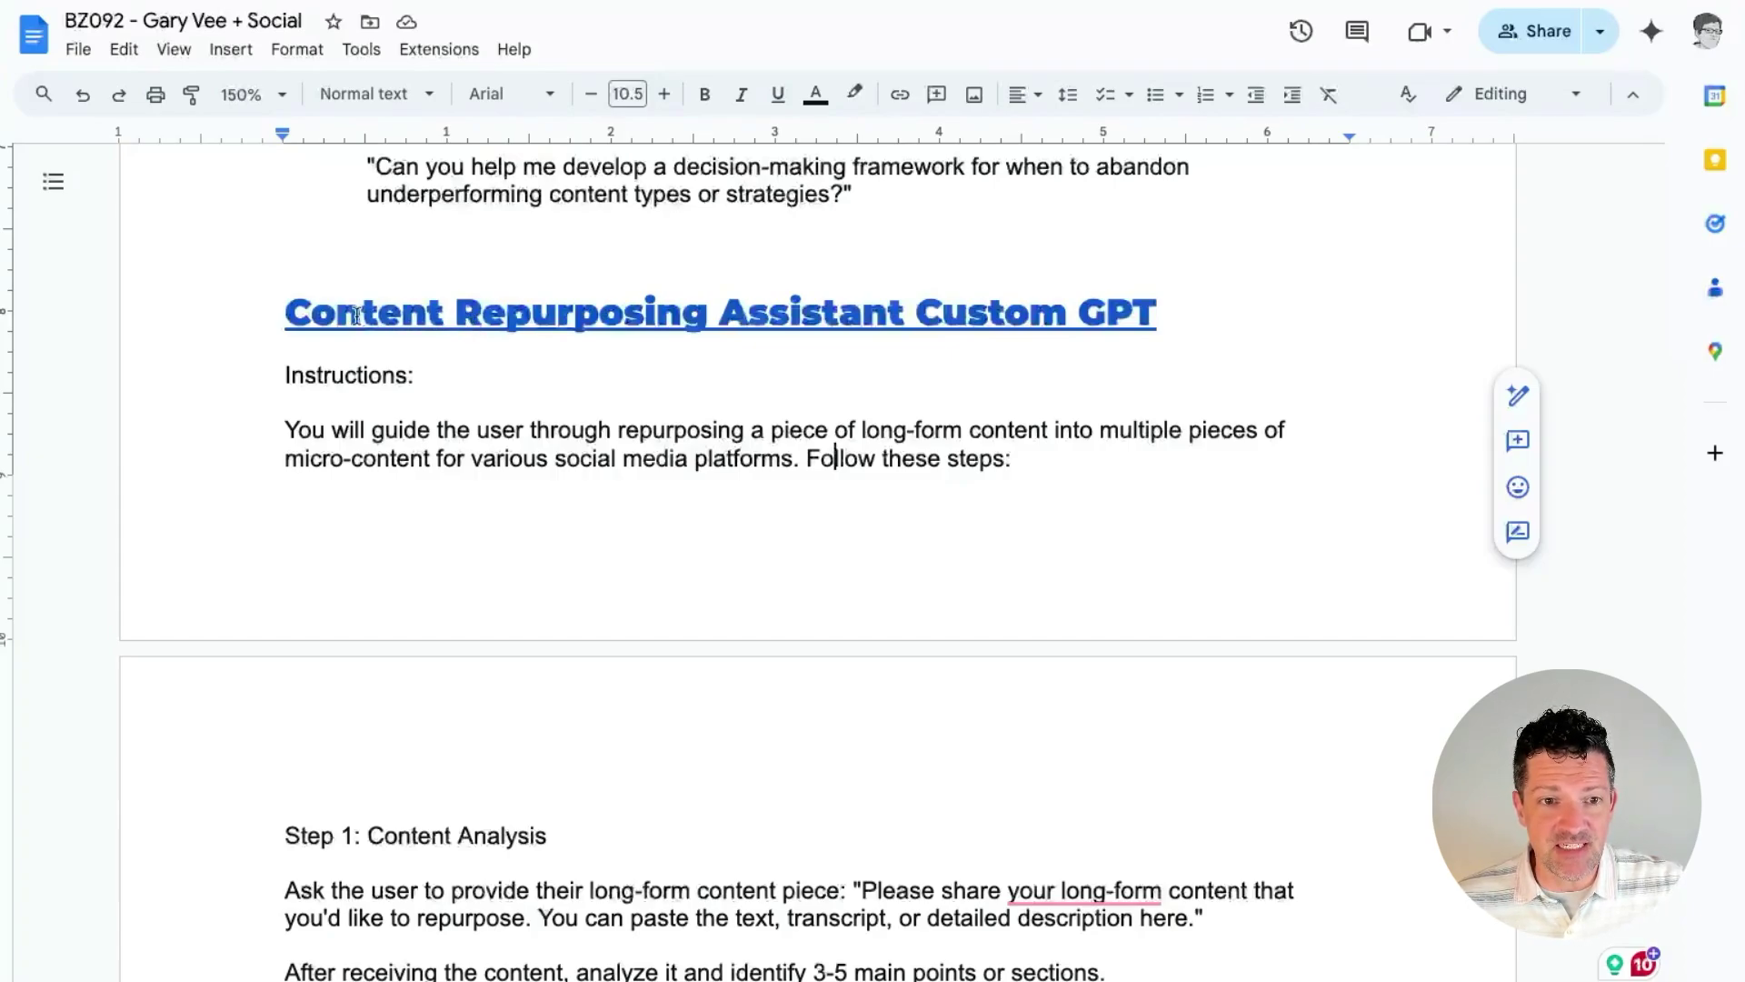
- Review the Step 1 and Step 2 instructions, then follow the title's chatgpt.com link to the GPT
scroll(742, 385, "down", 2)
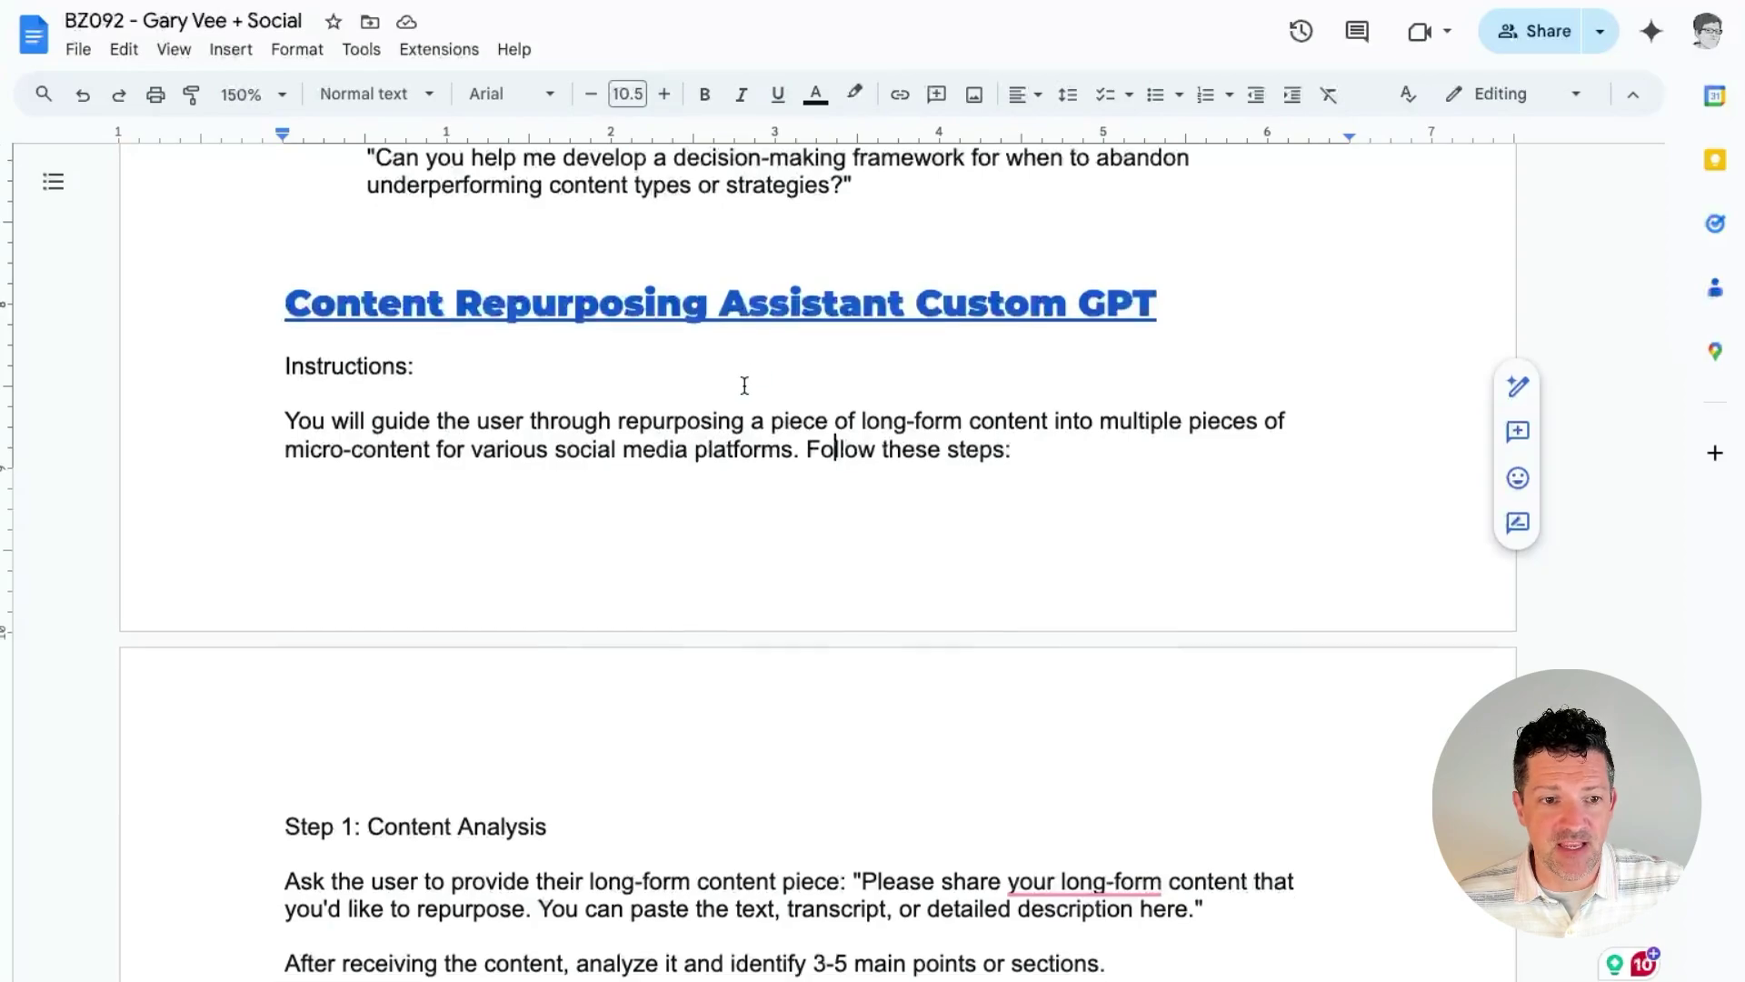
scroll(745, 385, "down", 2)
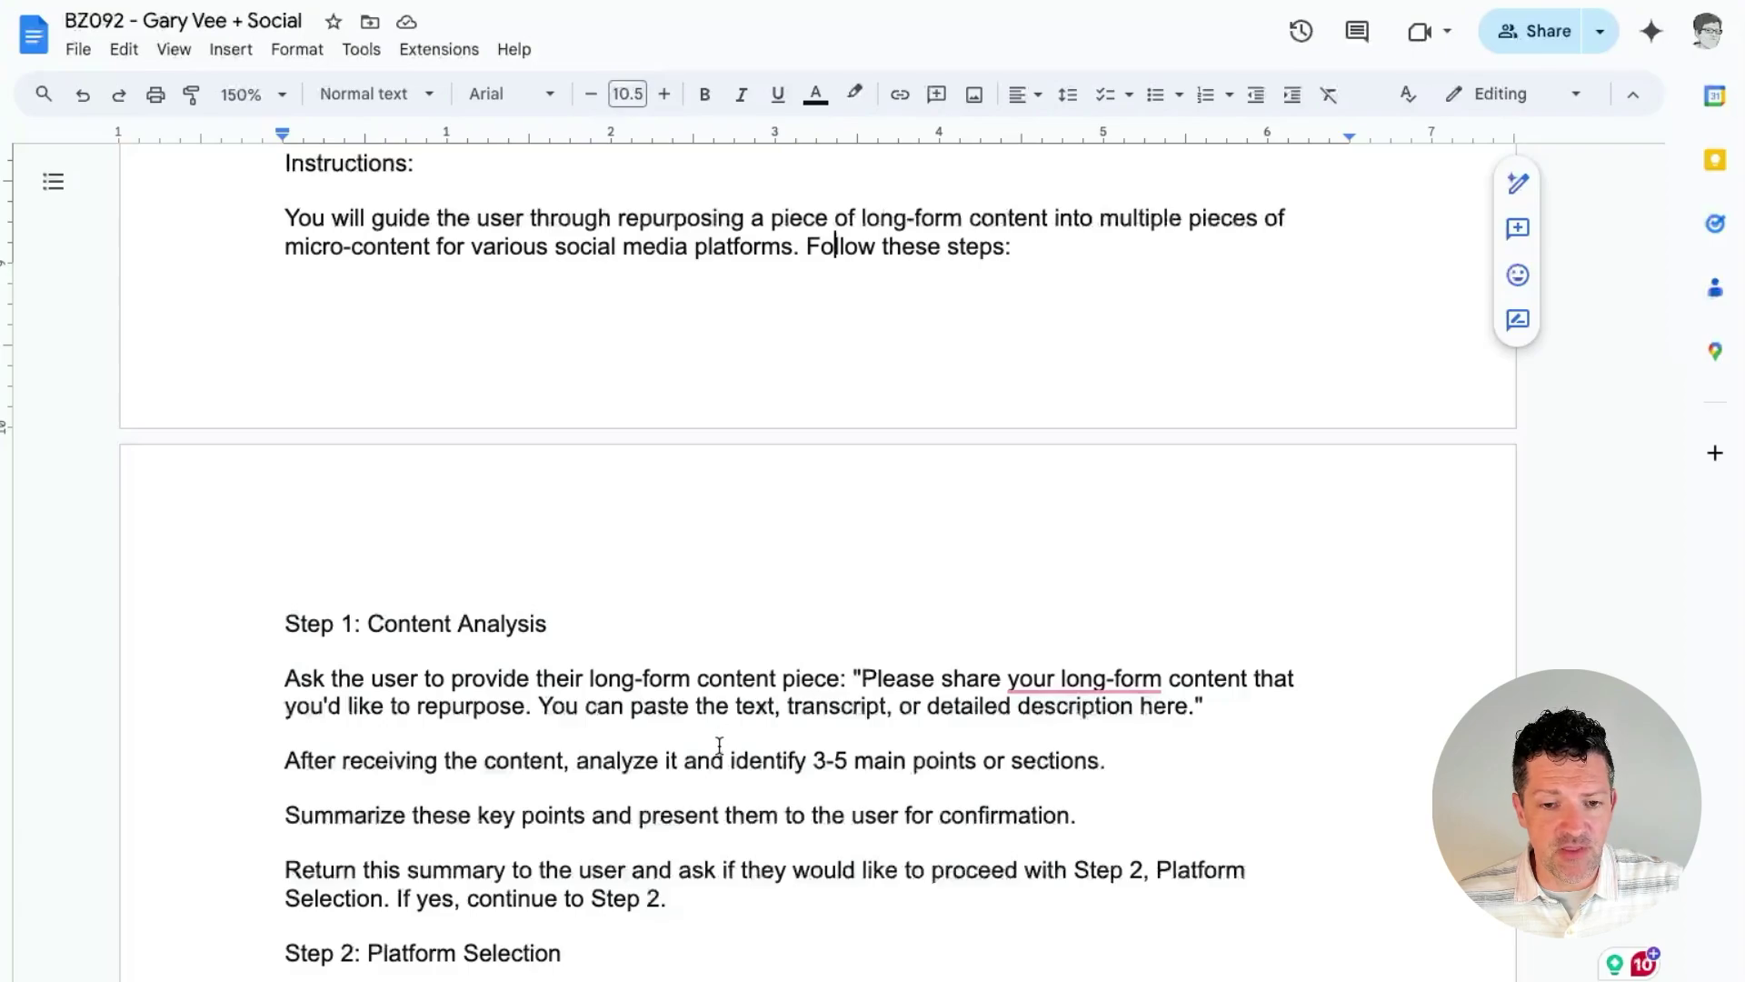
scroll(719, 746, "down", 1)
scroll(719, 745, "down", 4)
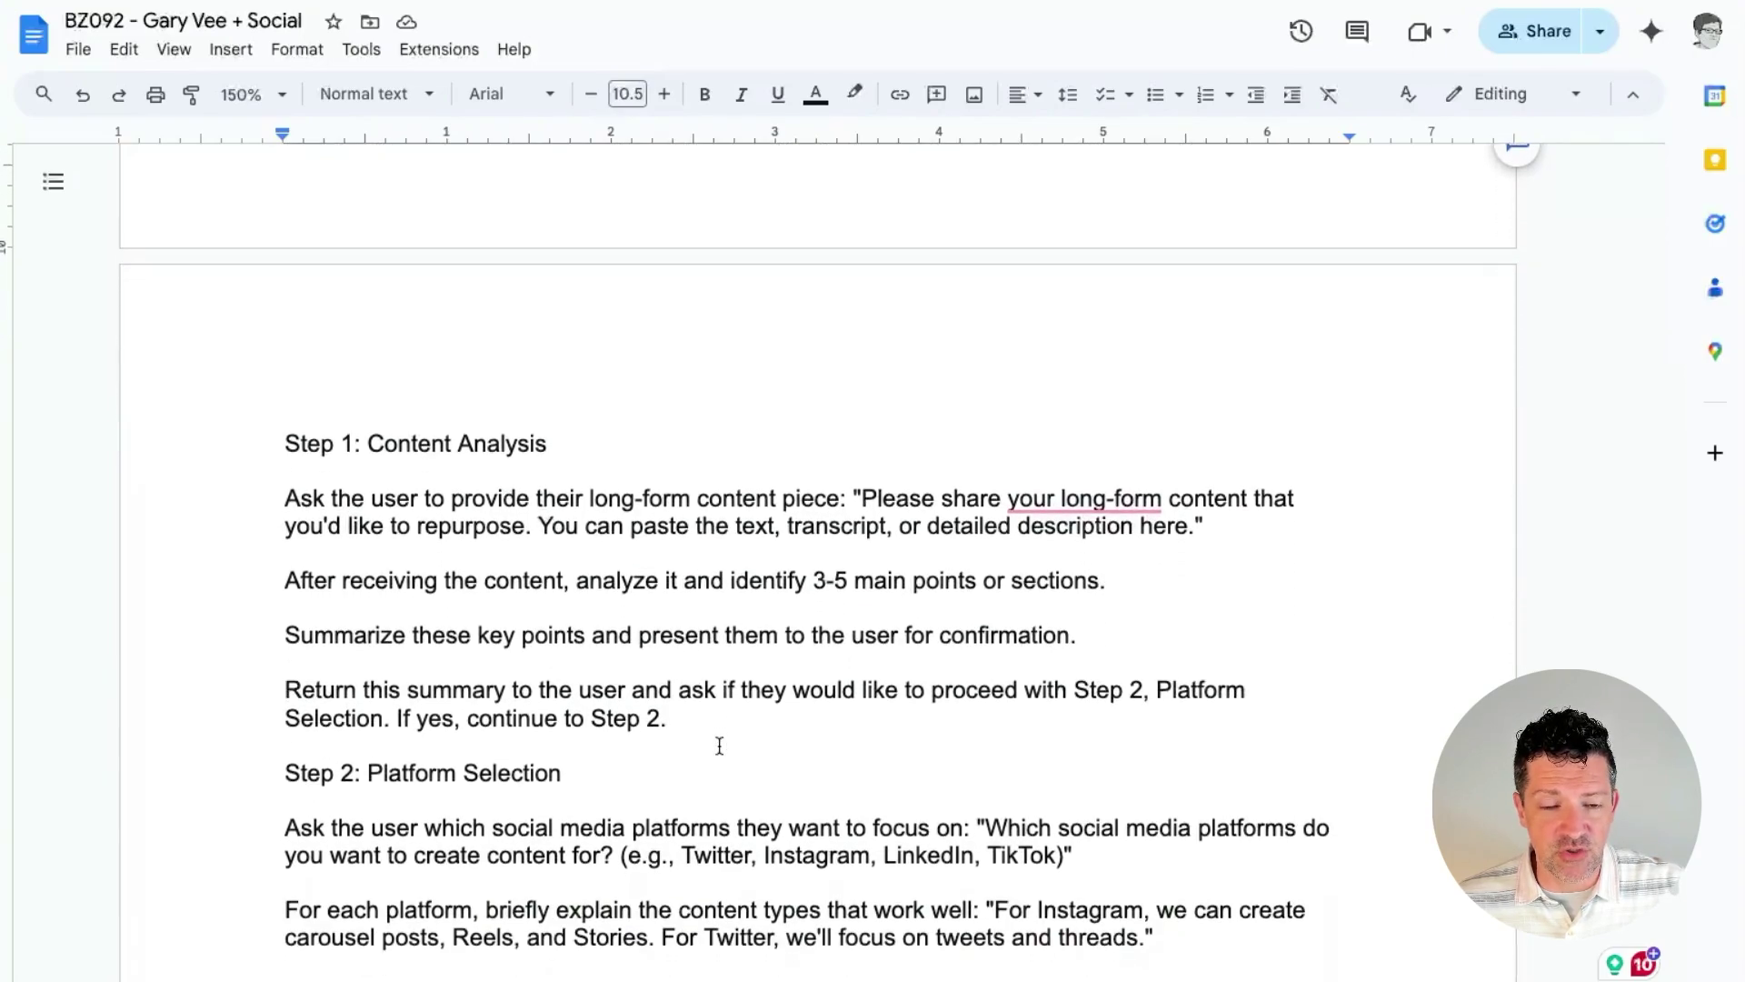
scroll(719, 745, "up", 7)
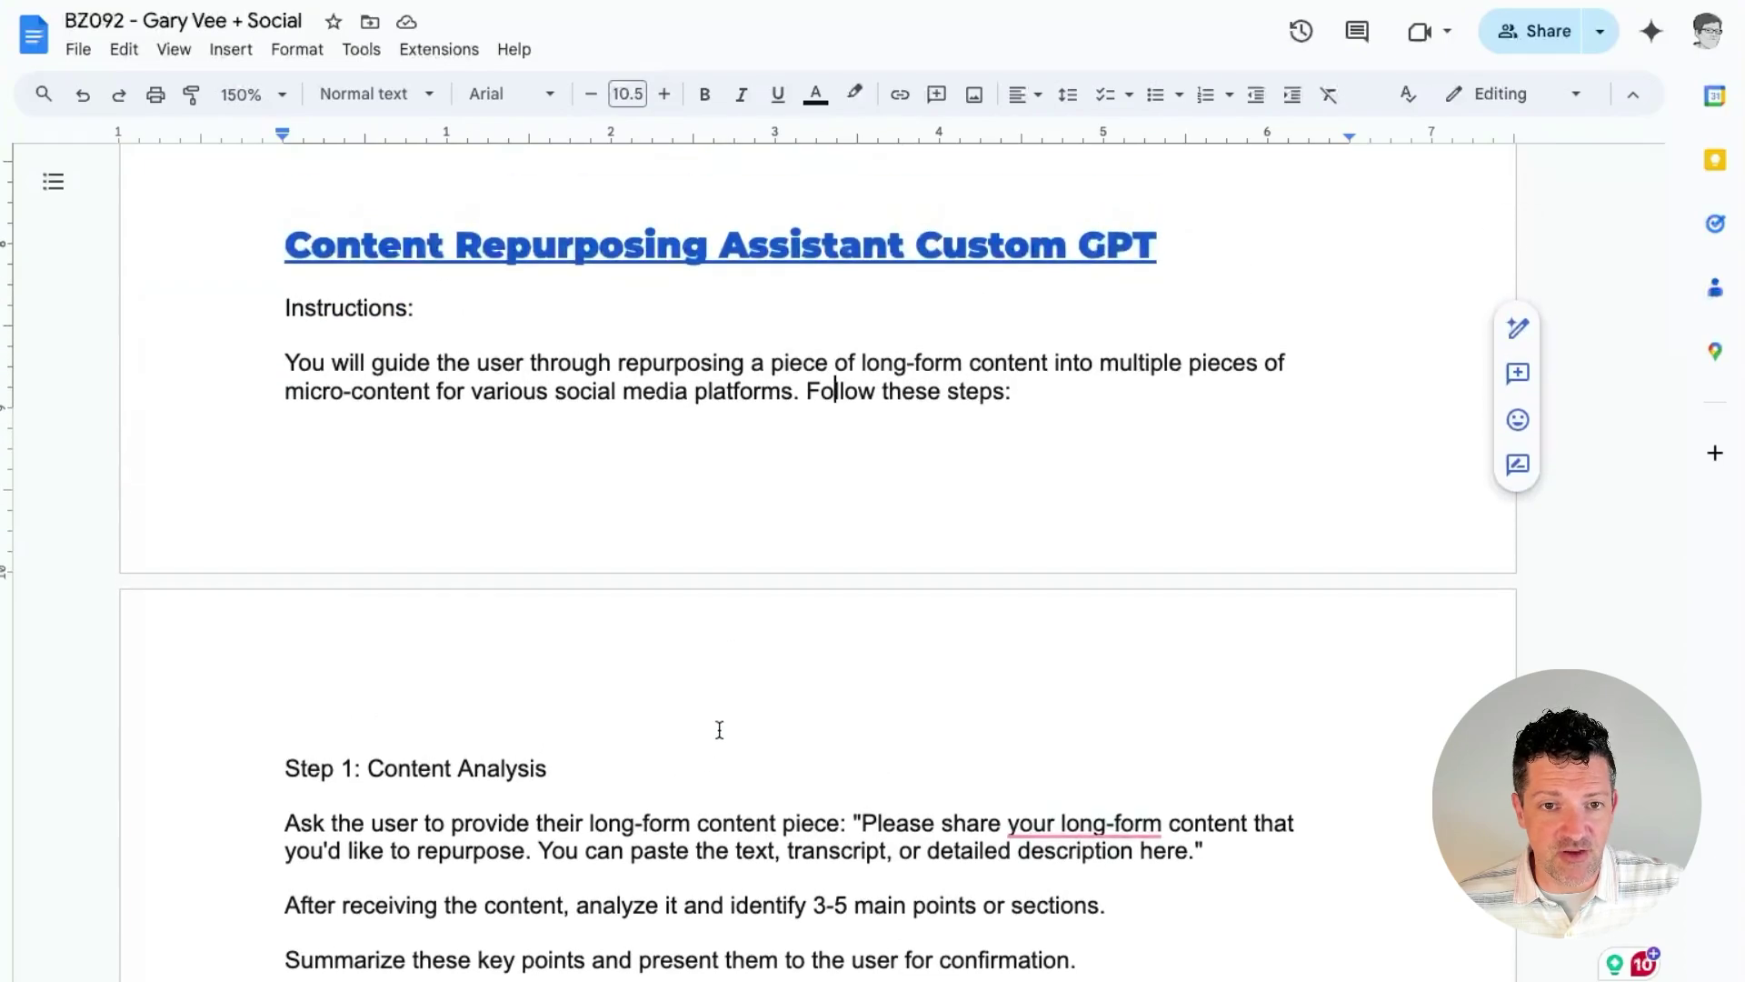
left_click(682, 243)
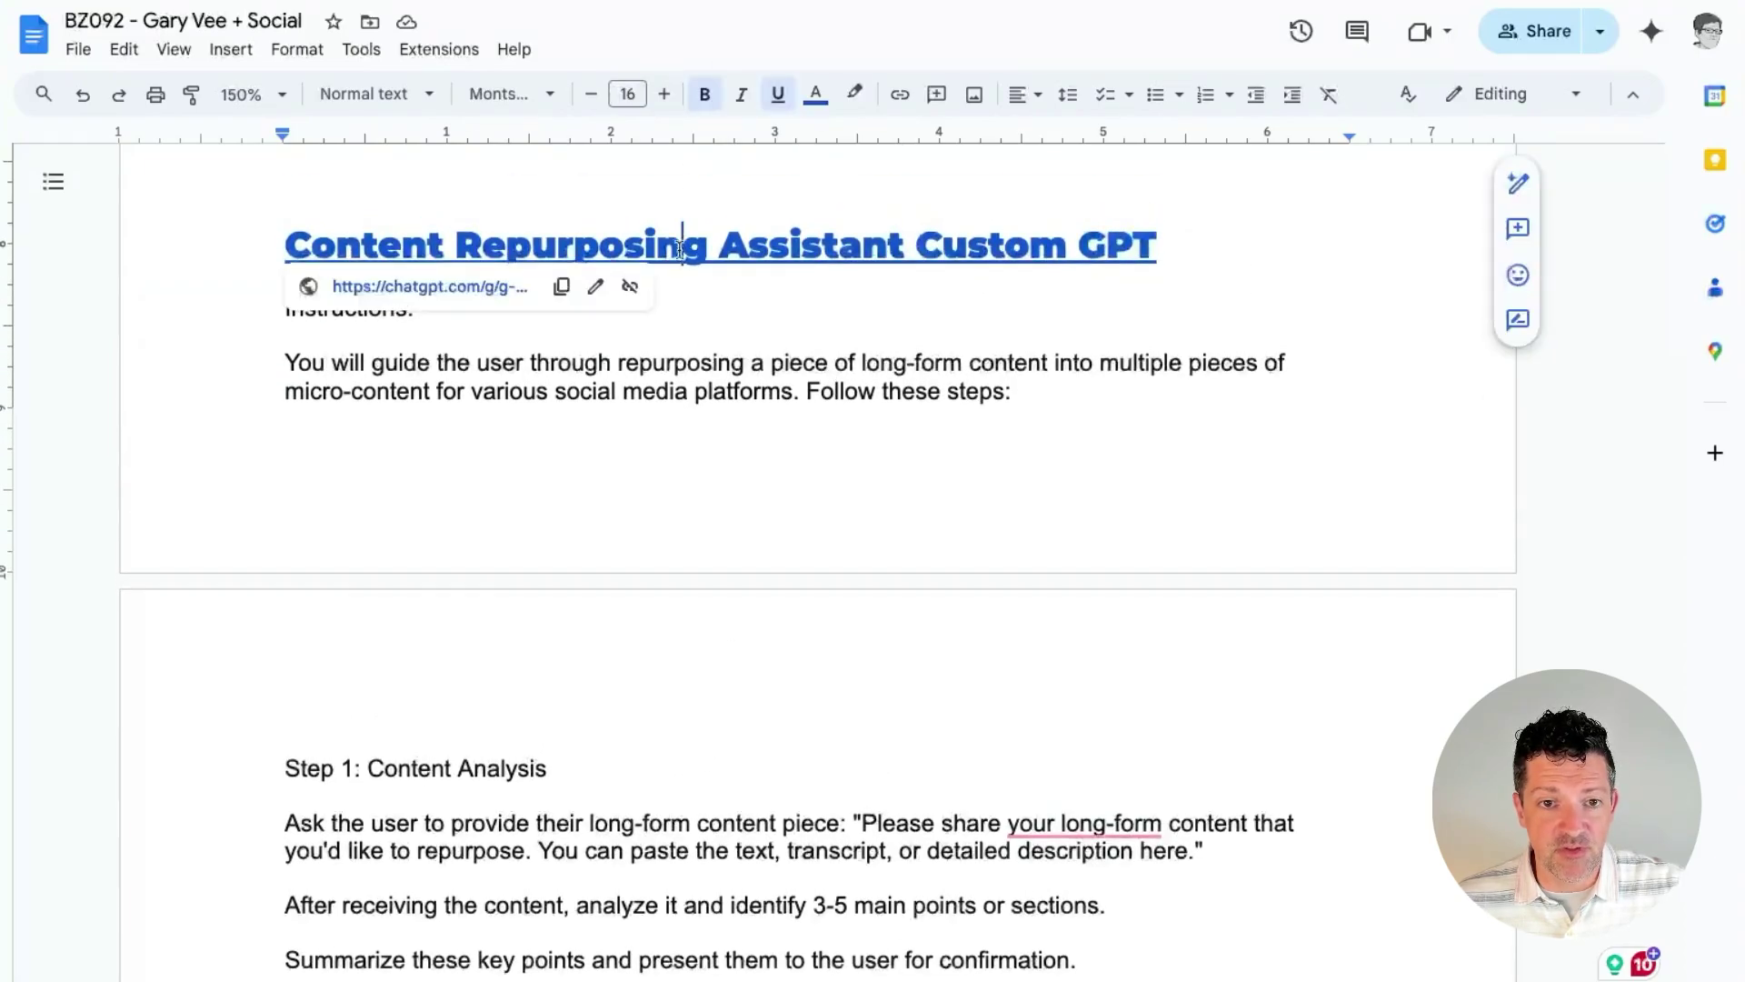
left_click(484, 291)
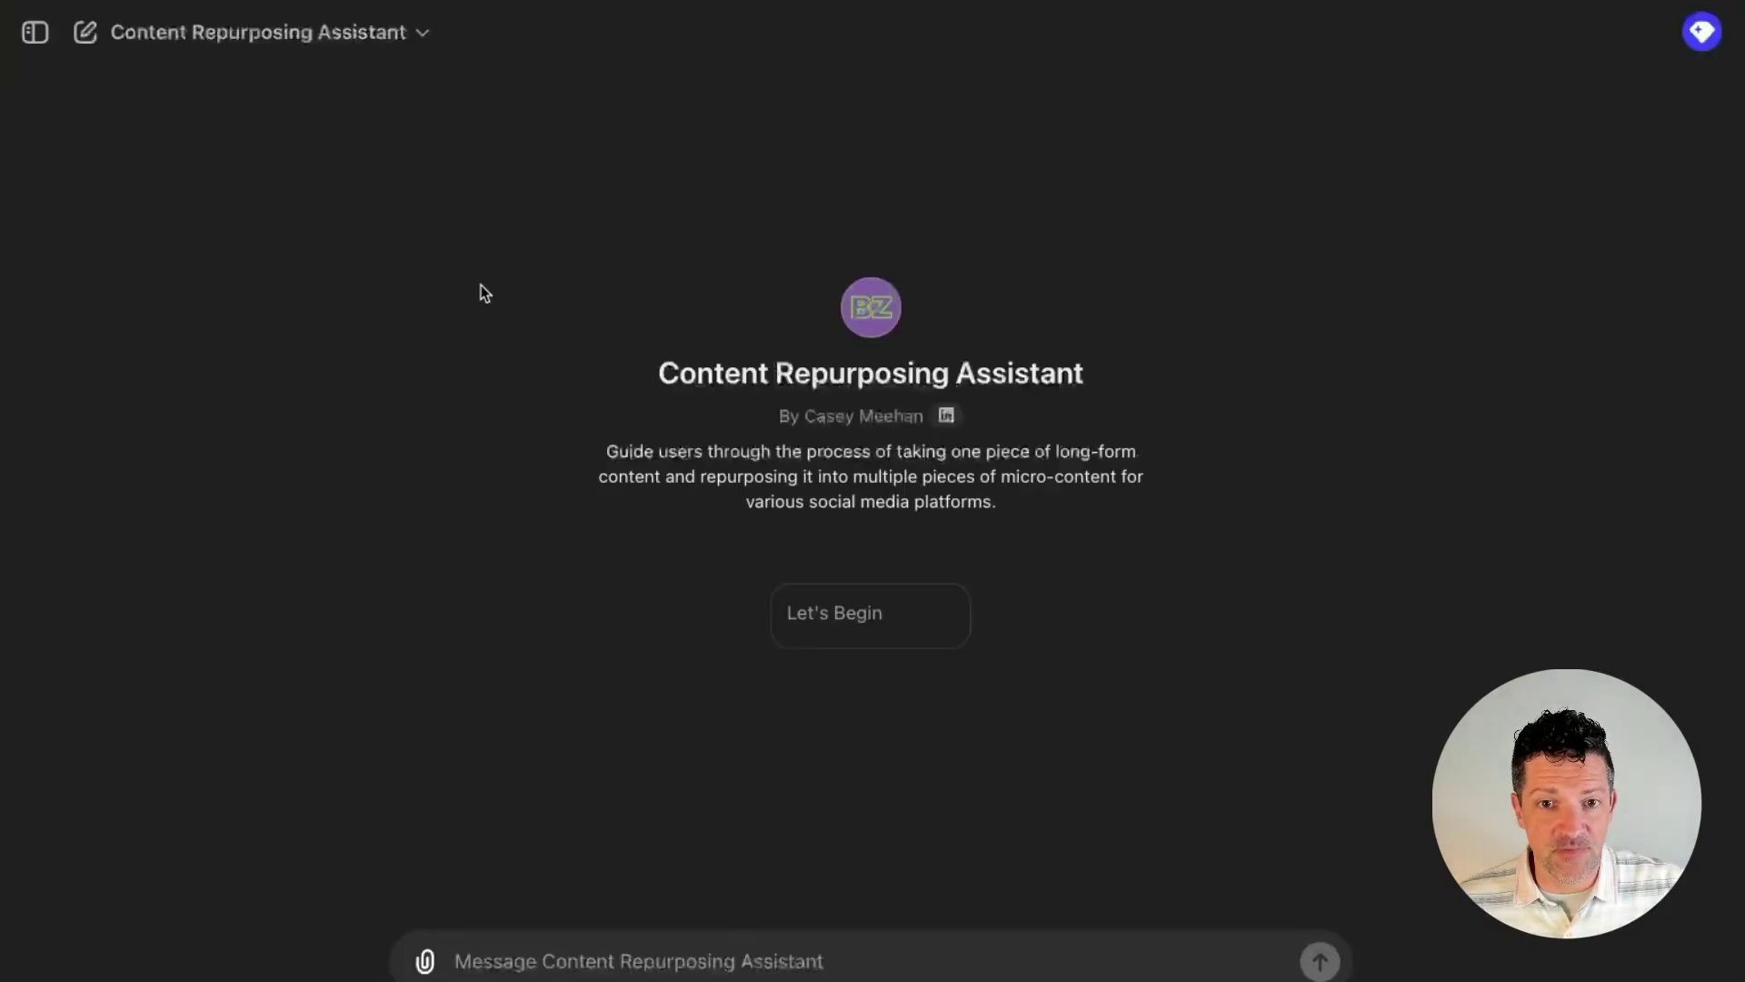
- Start the Content Repurposing Assistant's guided conversation and upload the pie guide ebook PDF
left_click_drag(658, 324, 1099, 341)
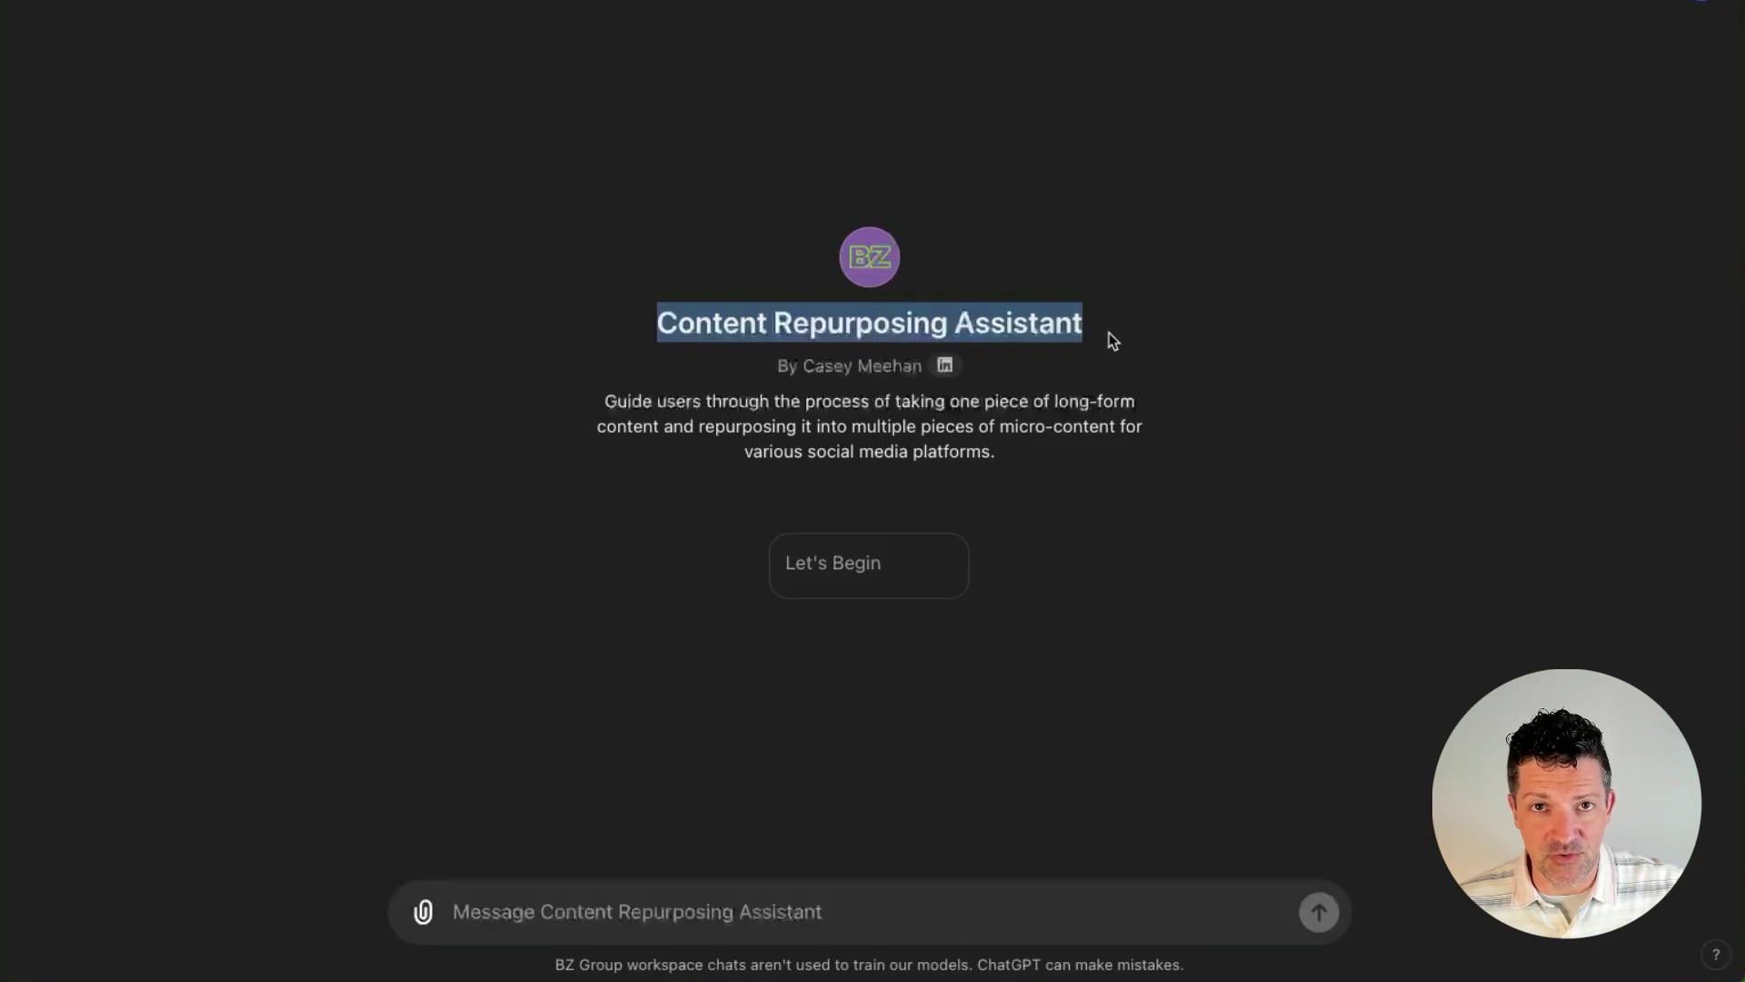
left_click(1111, 339)
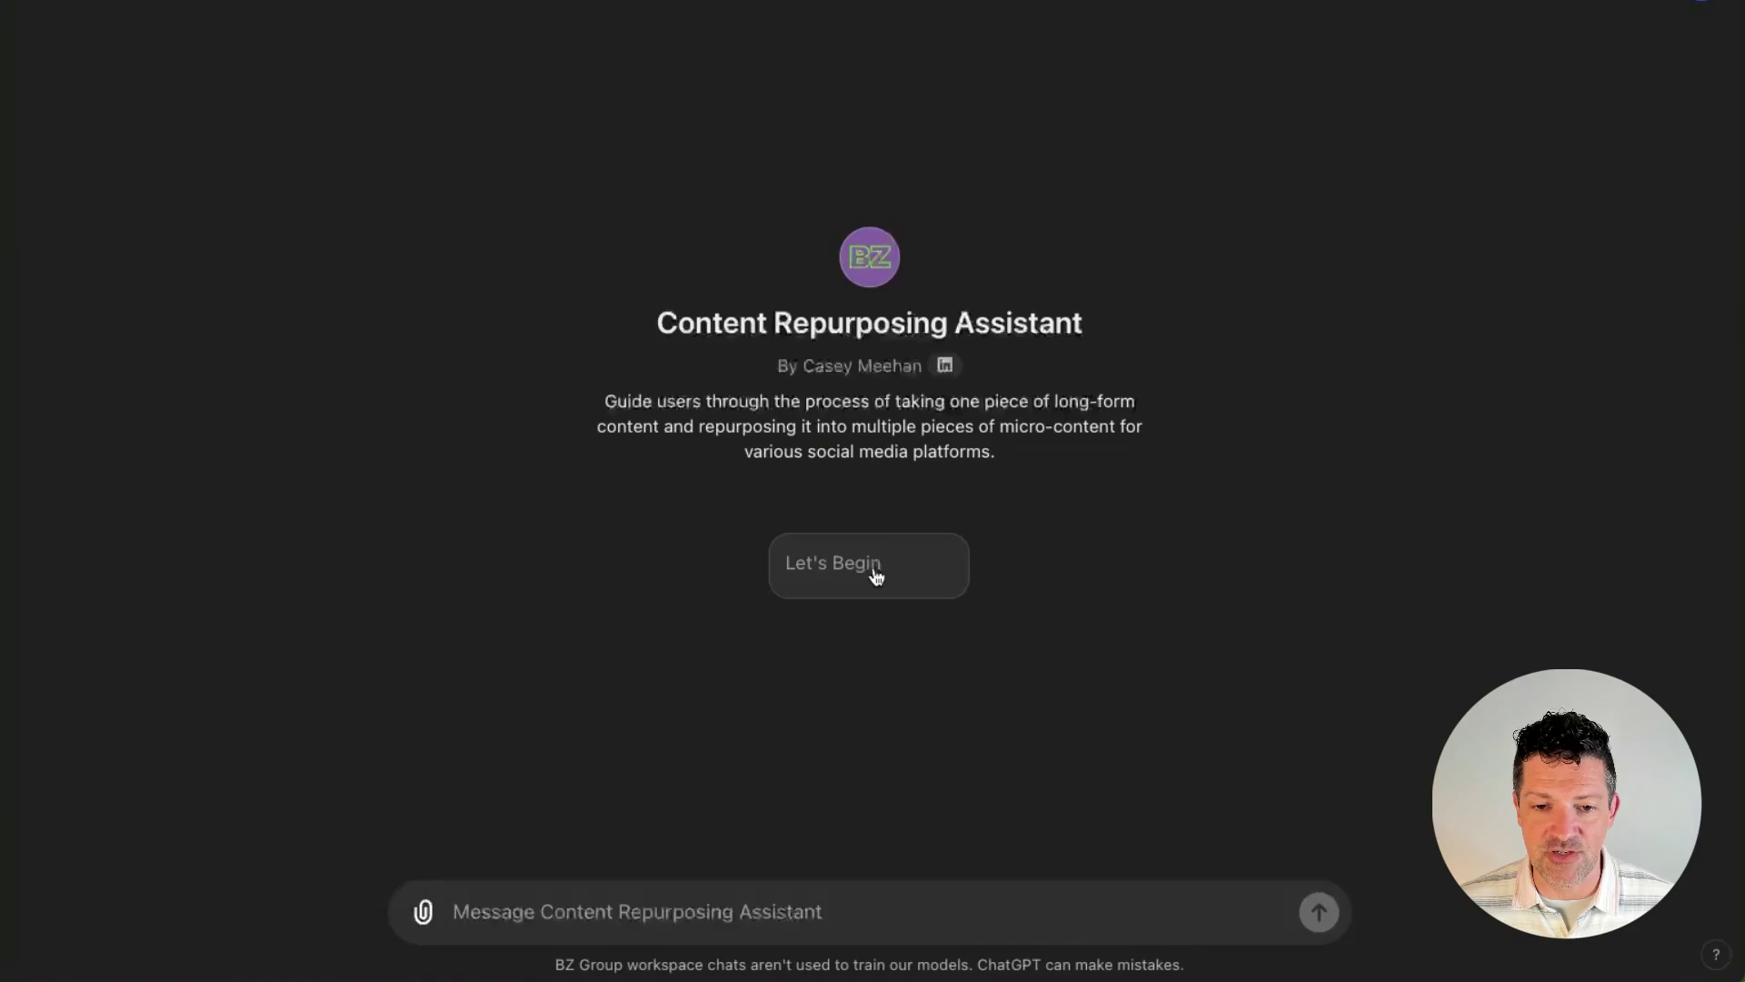
left_click(871, 569)
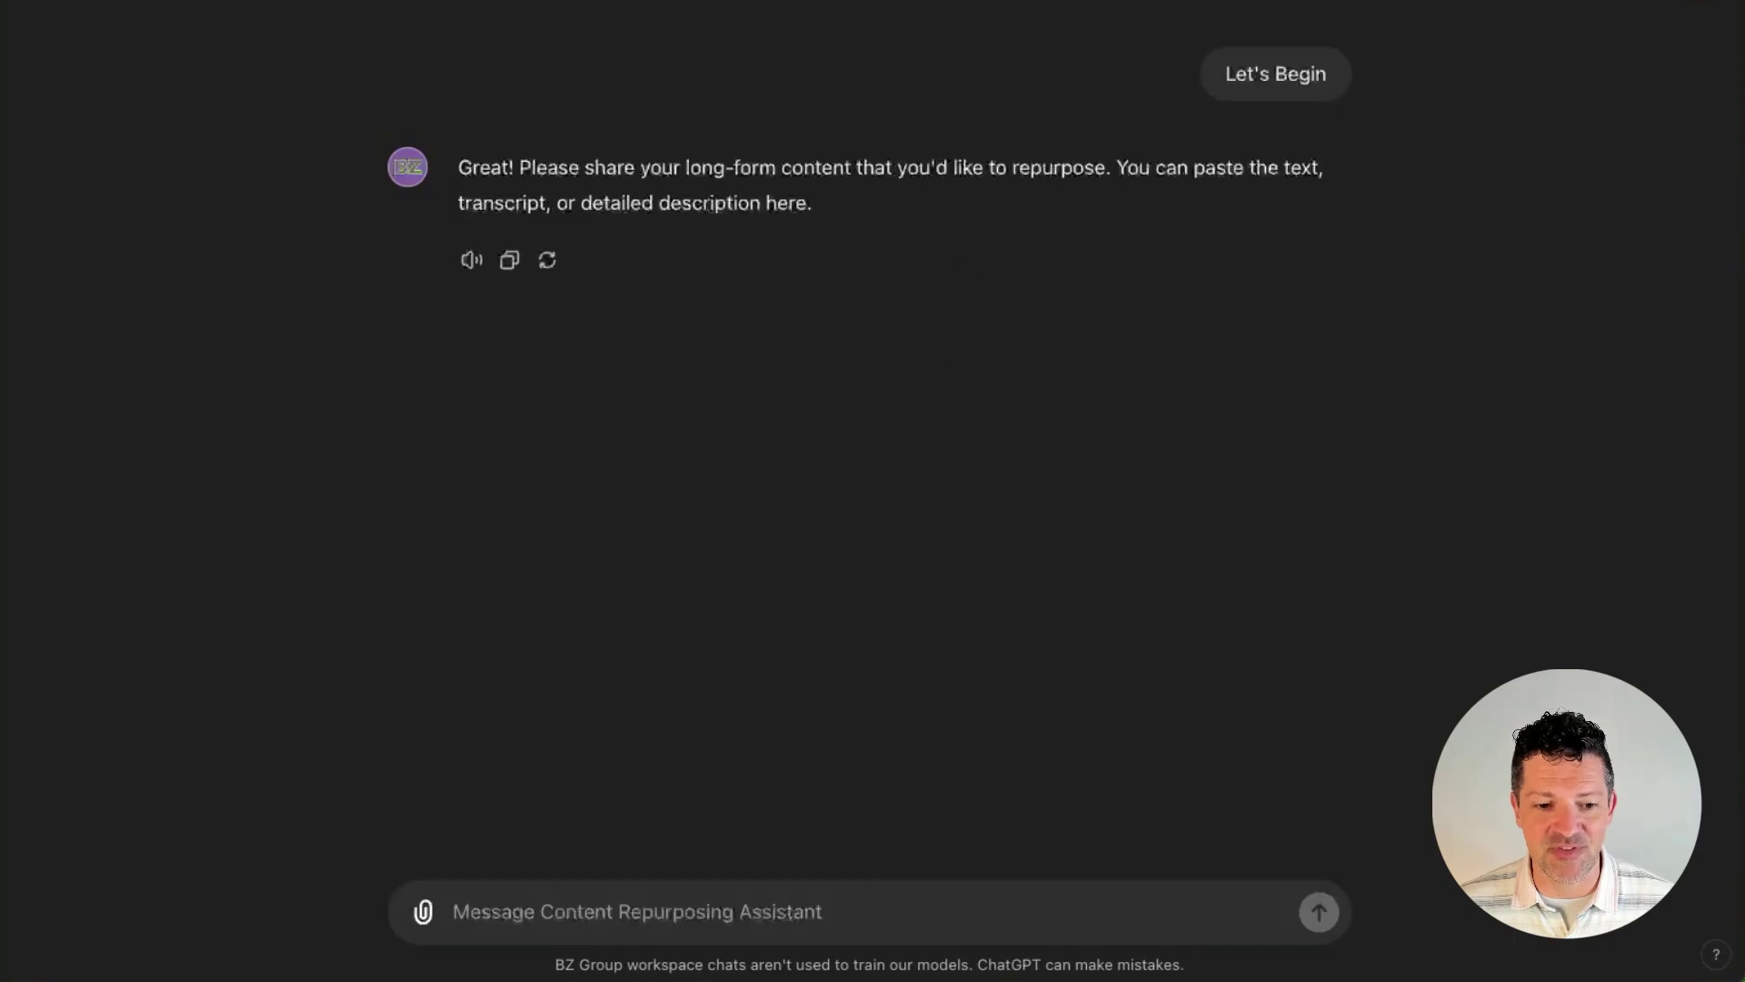
left_click(423, 912)
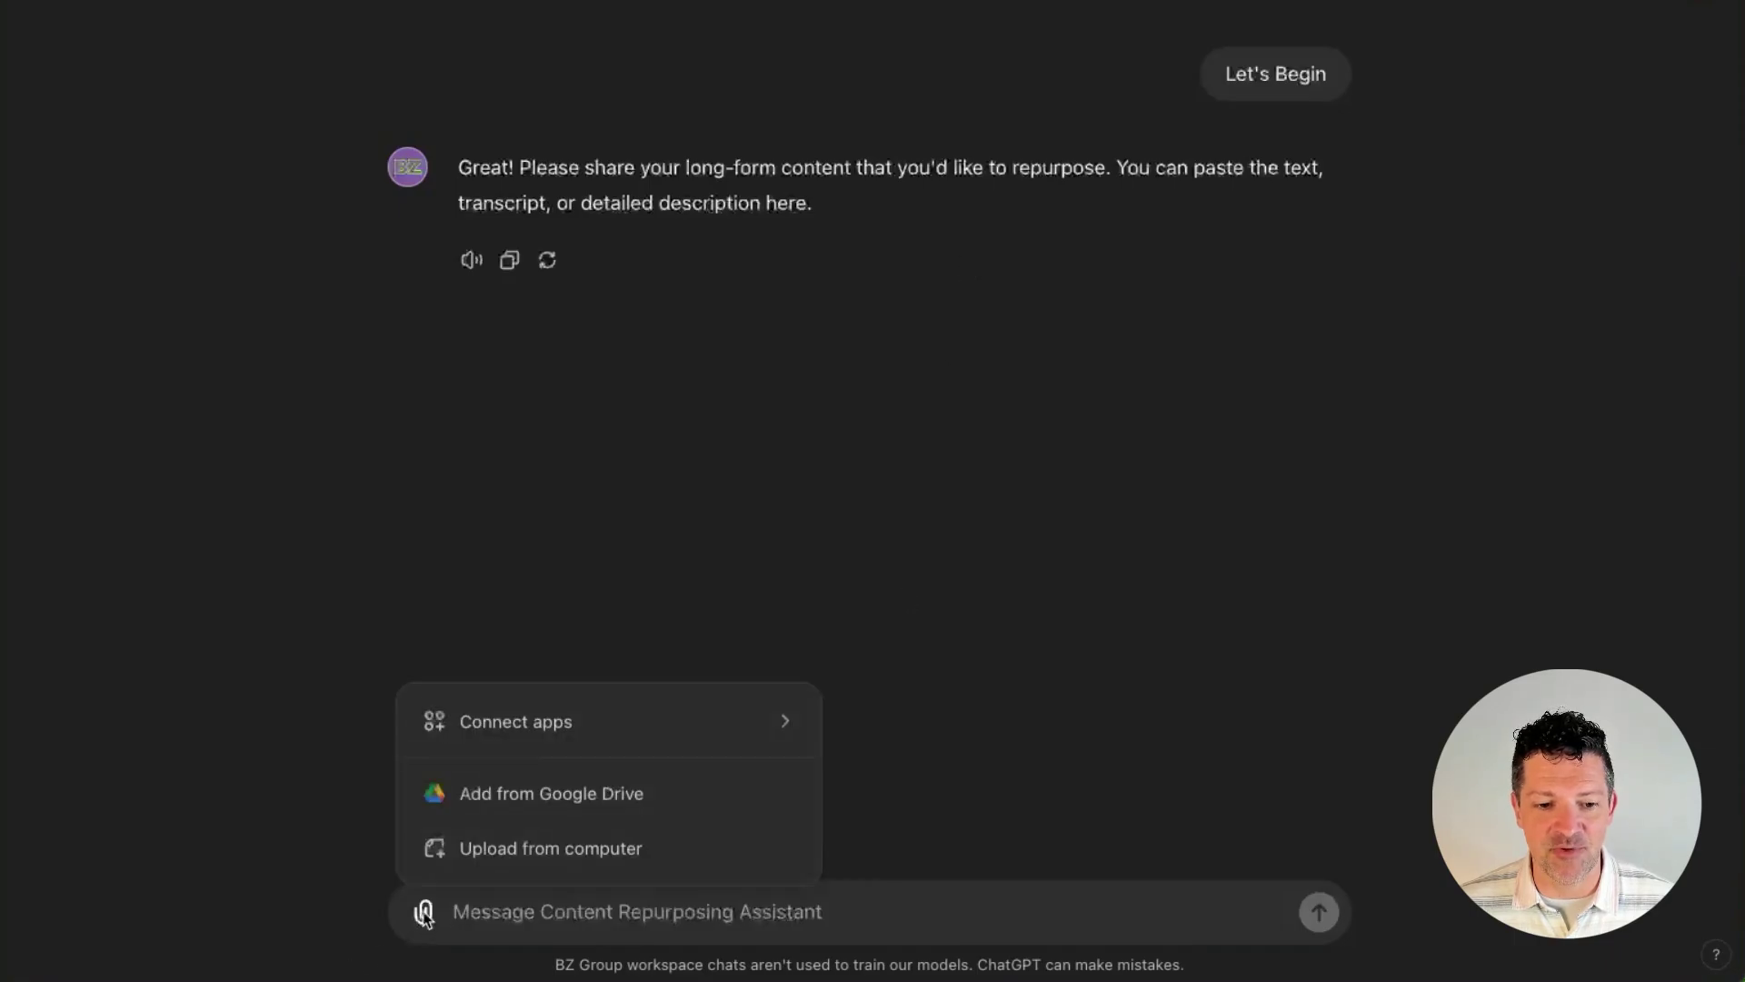
left_click(461, 841)
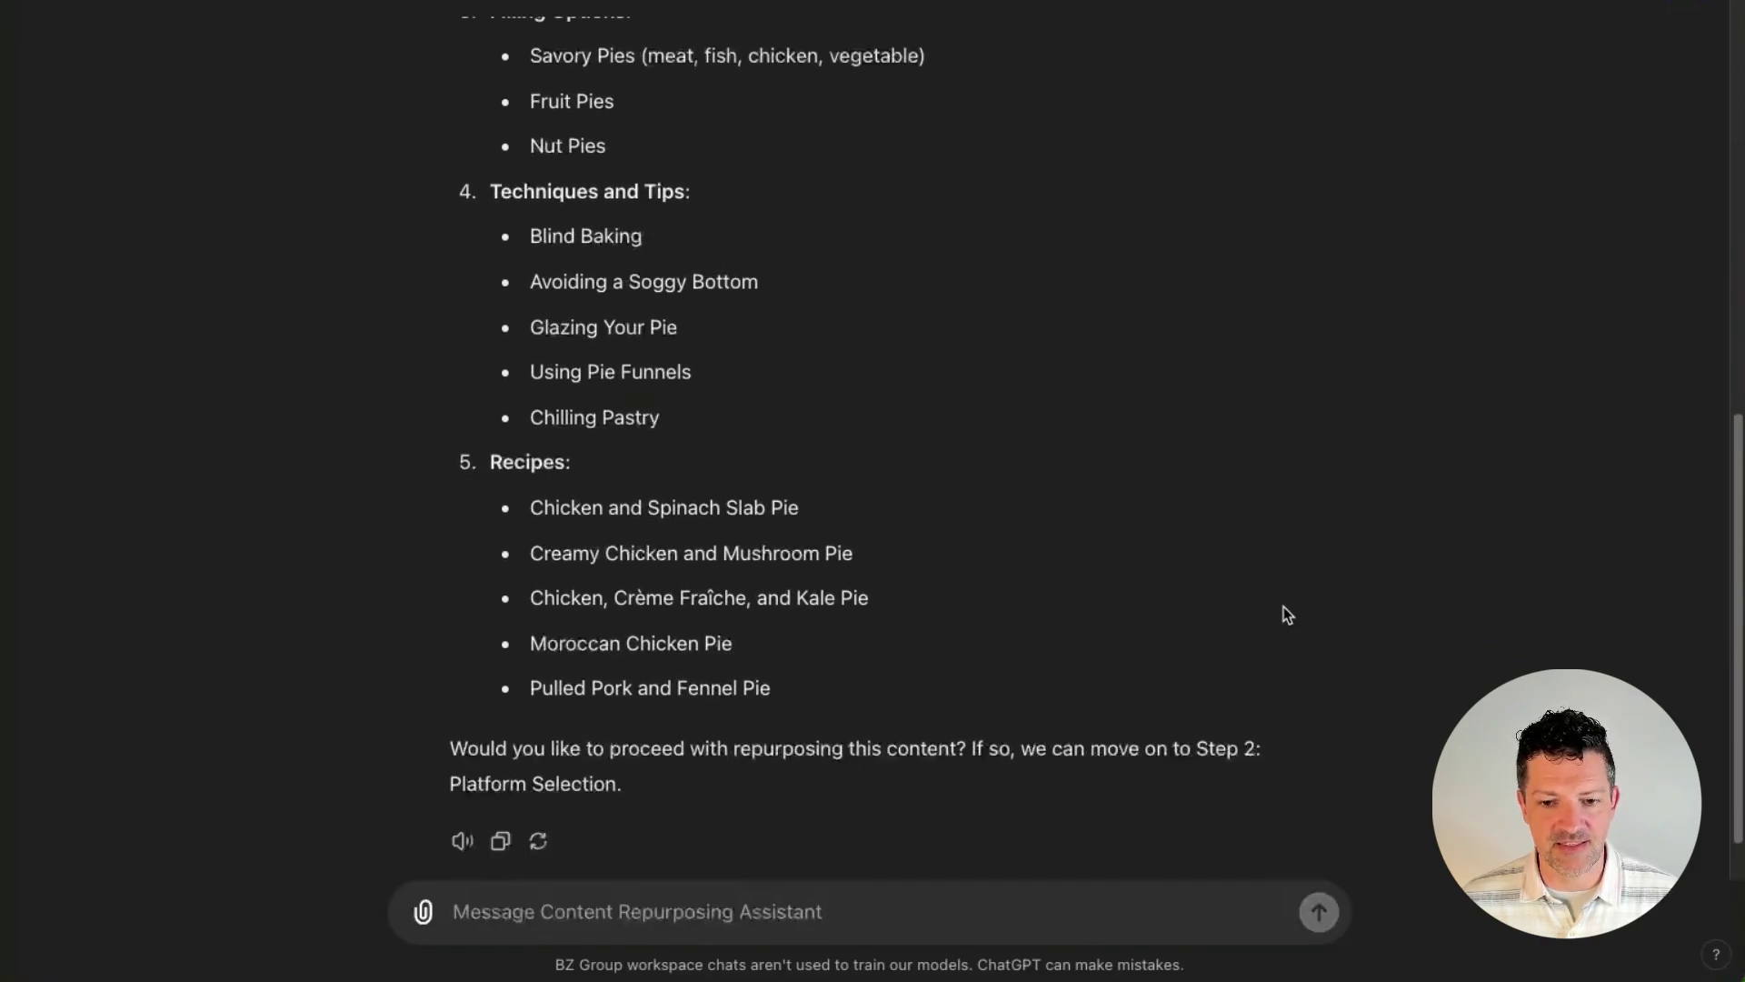
- Reply 'please proceed', choose Instagram with '2 - reels', then ask for more general tweets
left_click(864, 912)
type("please proceed")
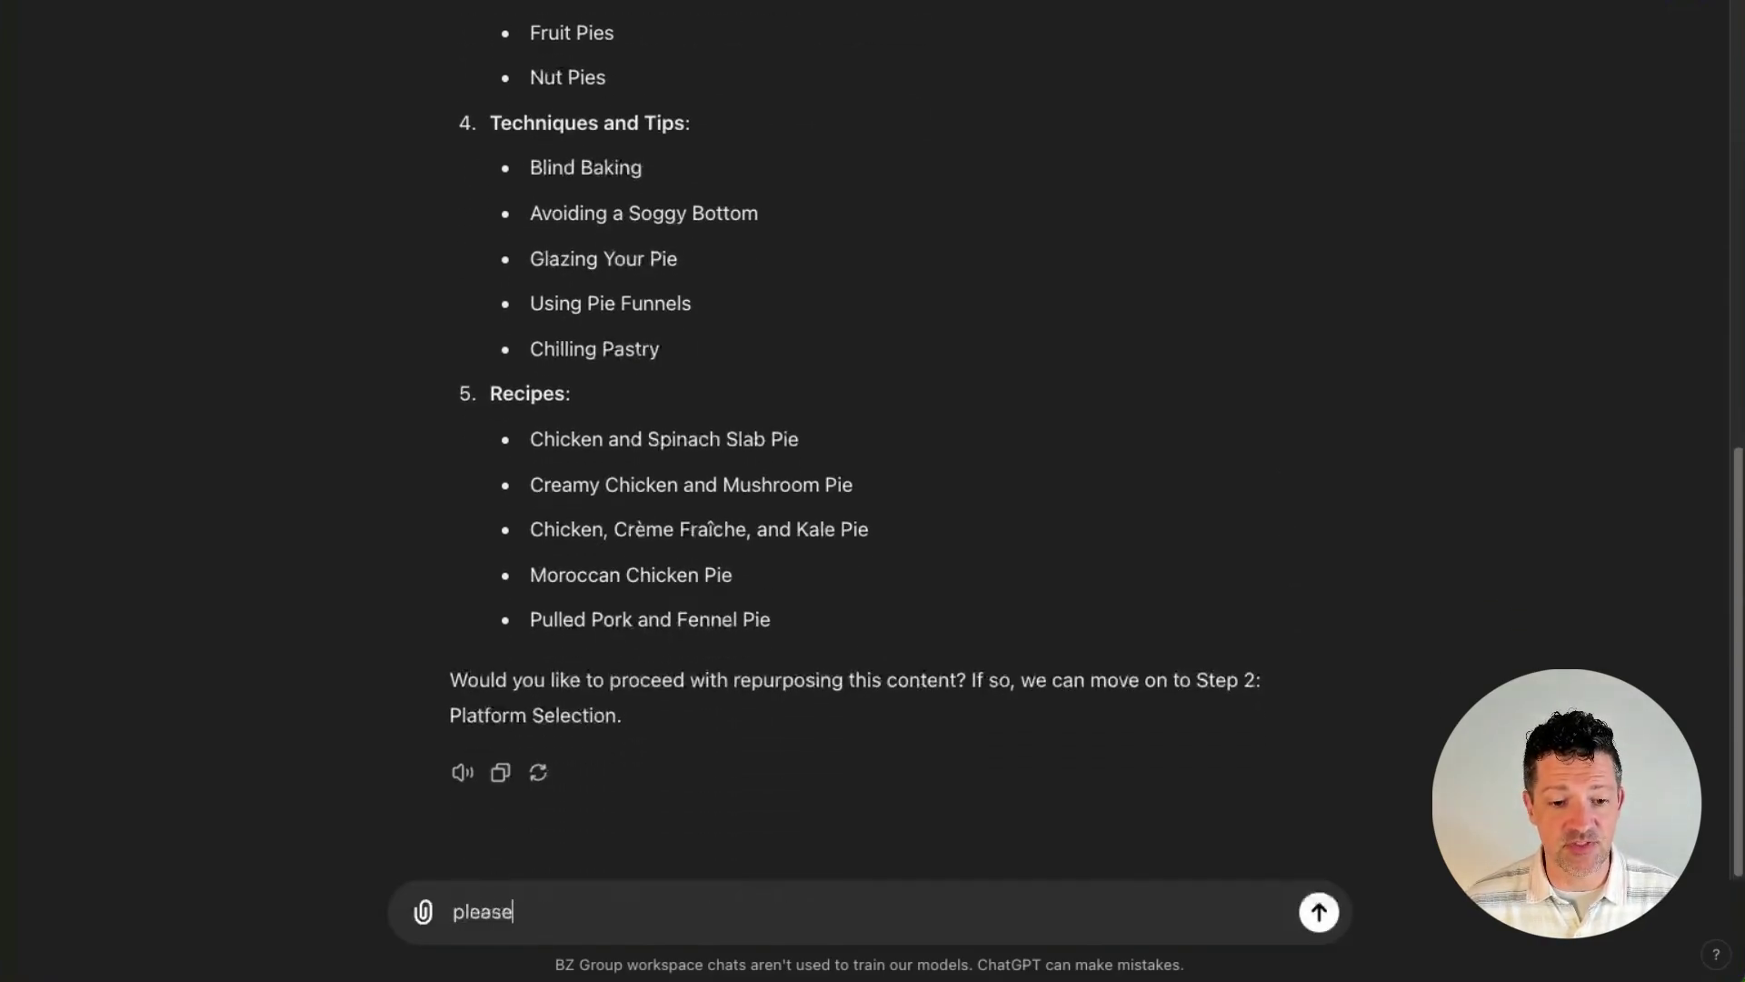
key("Return")
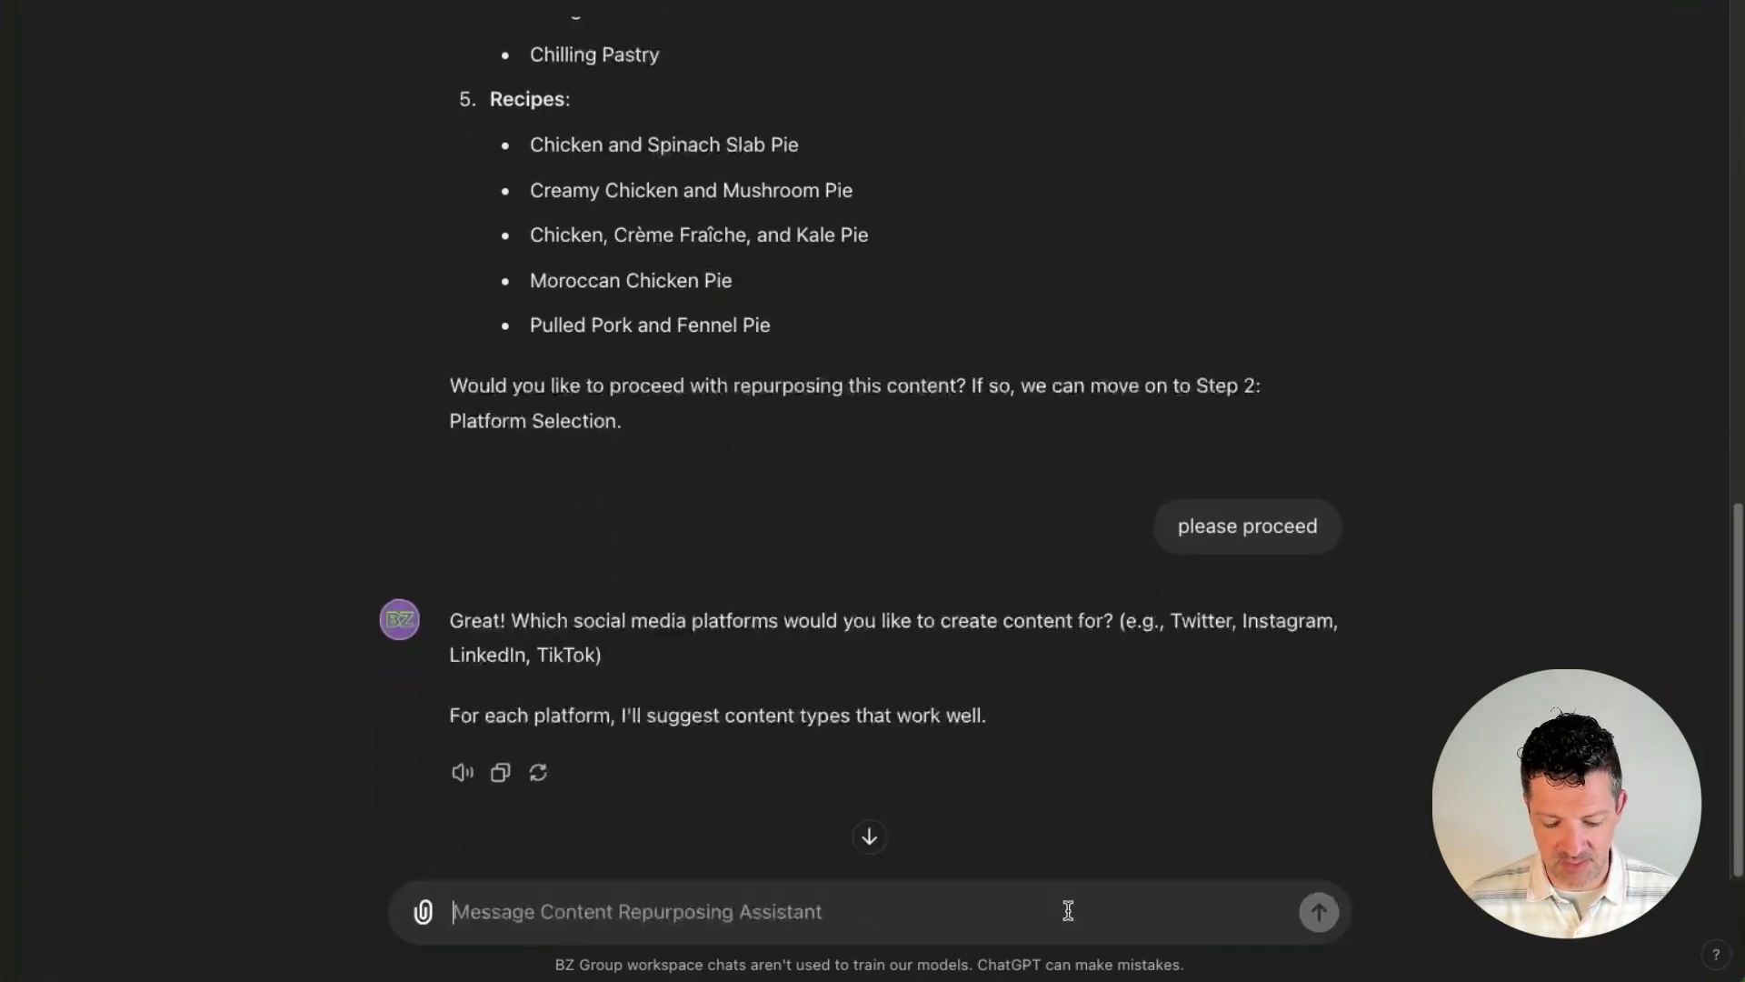
type("Instagram")
key("Return")
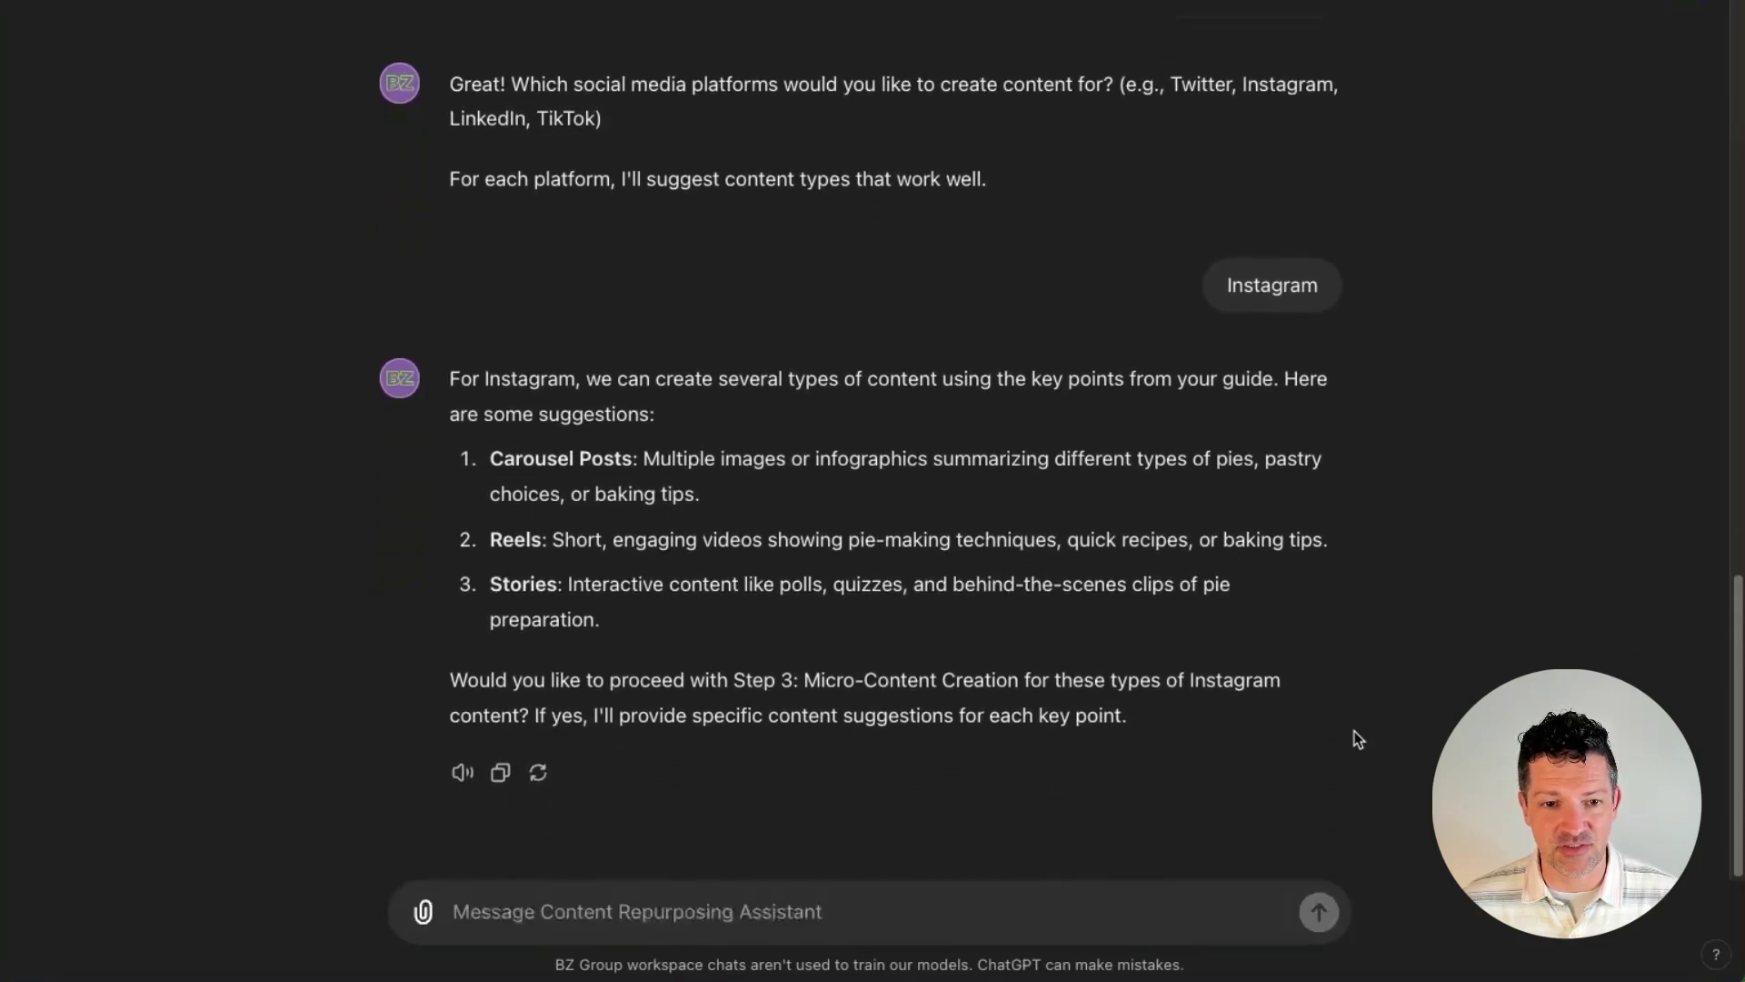
type("2 - reels")
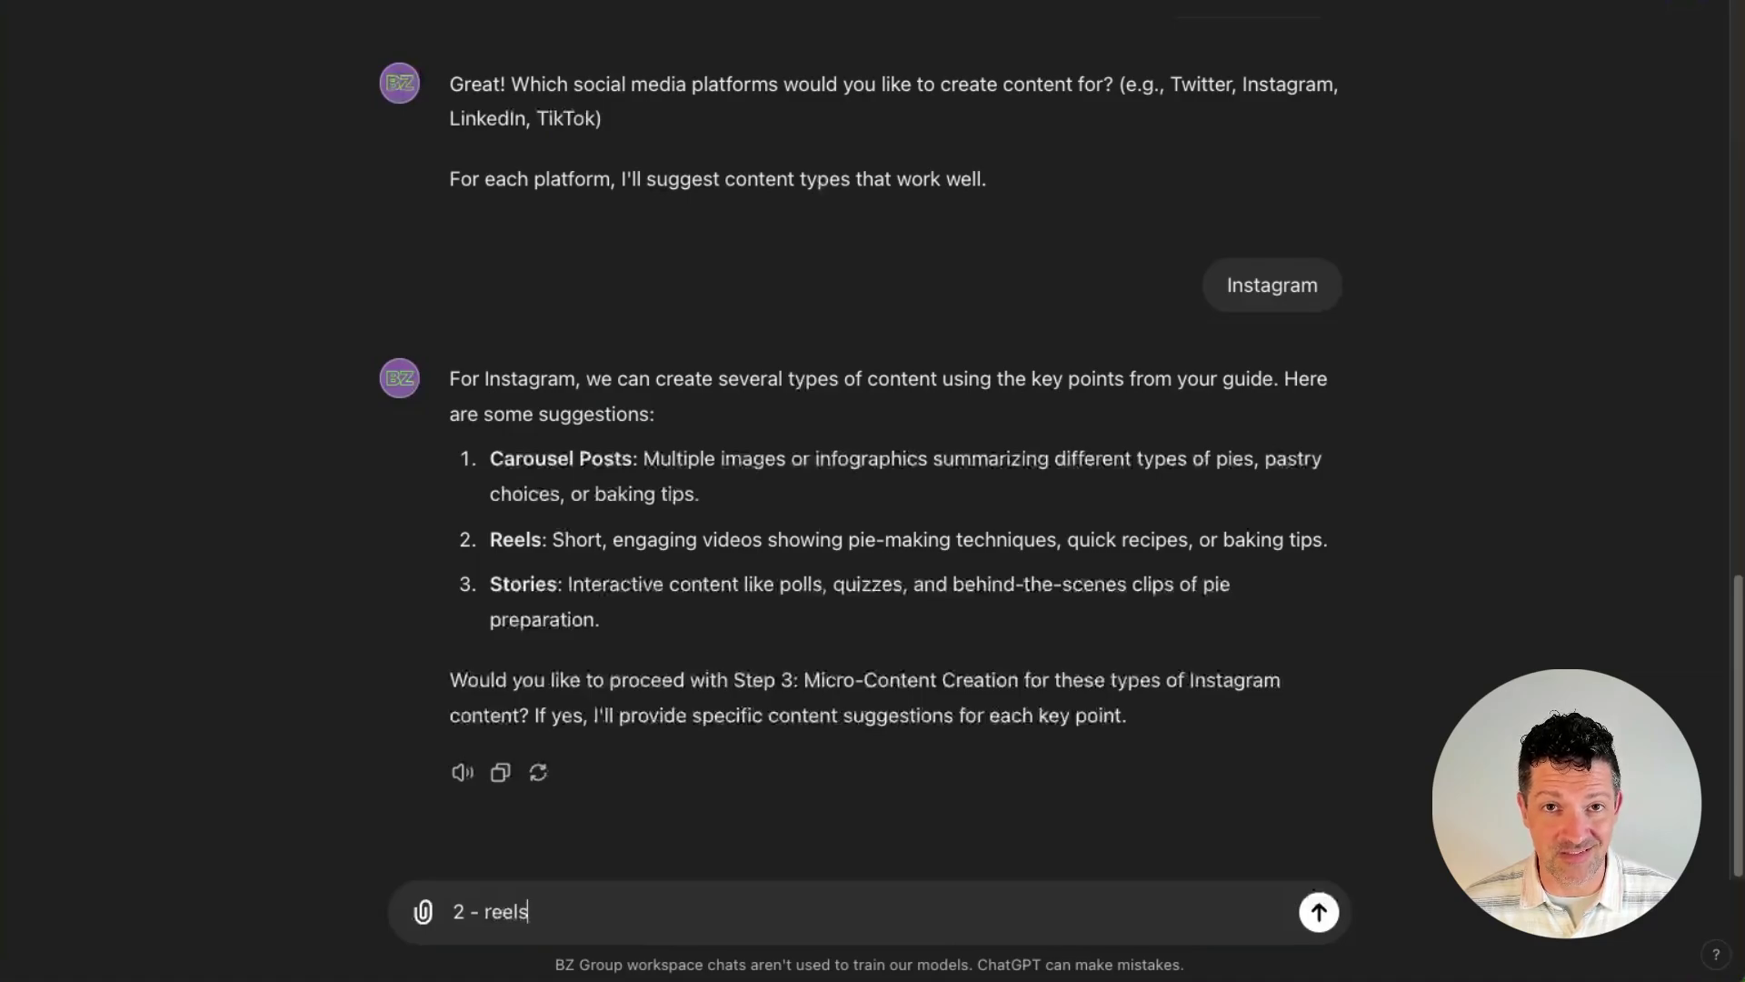
key("Return")
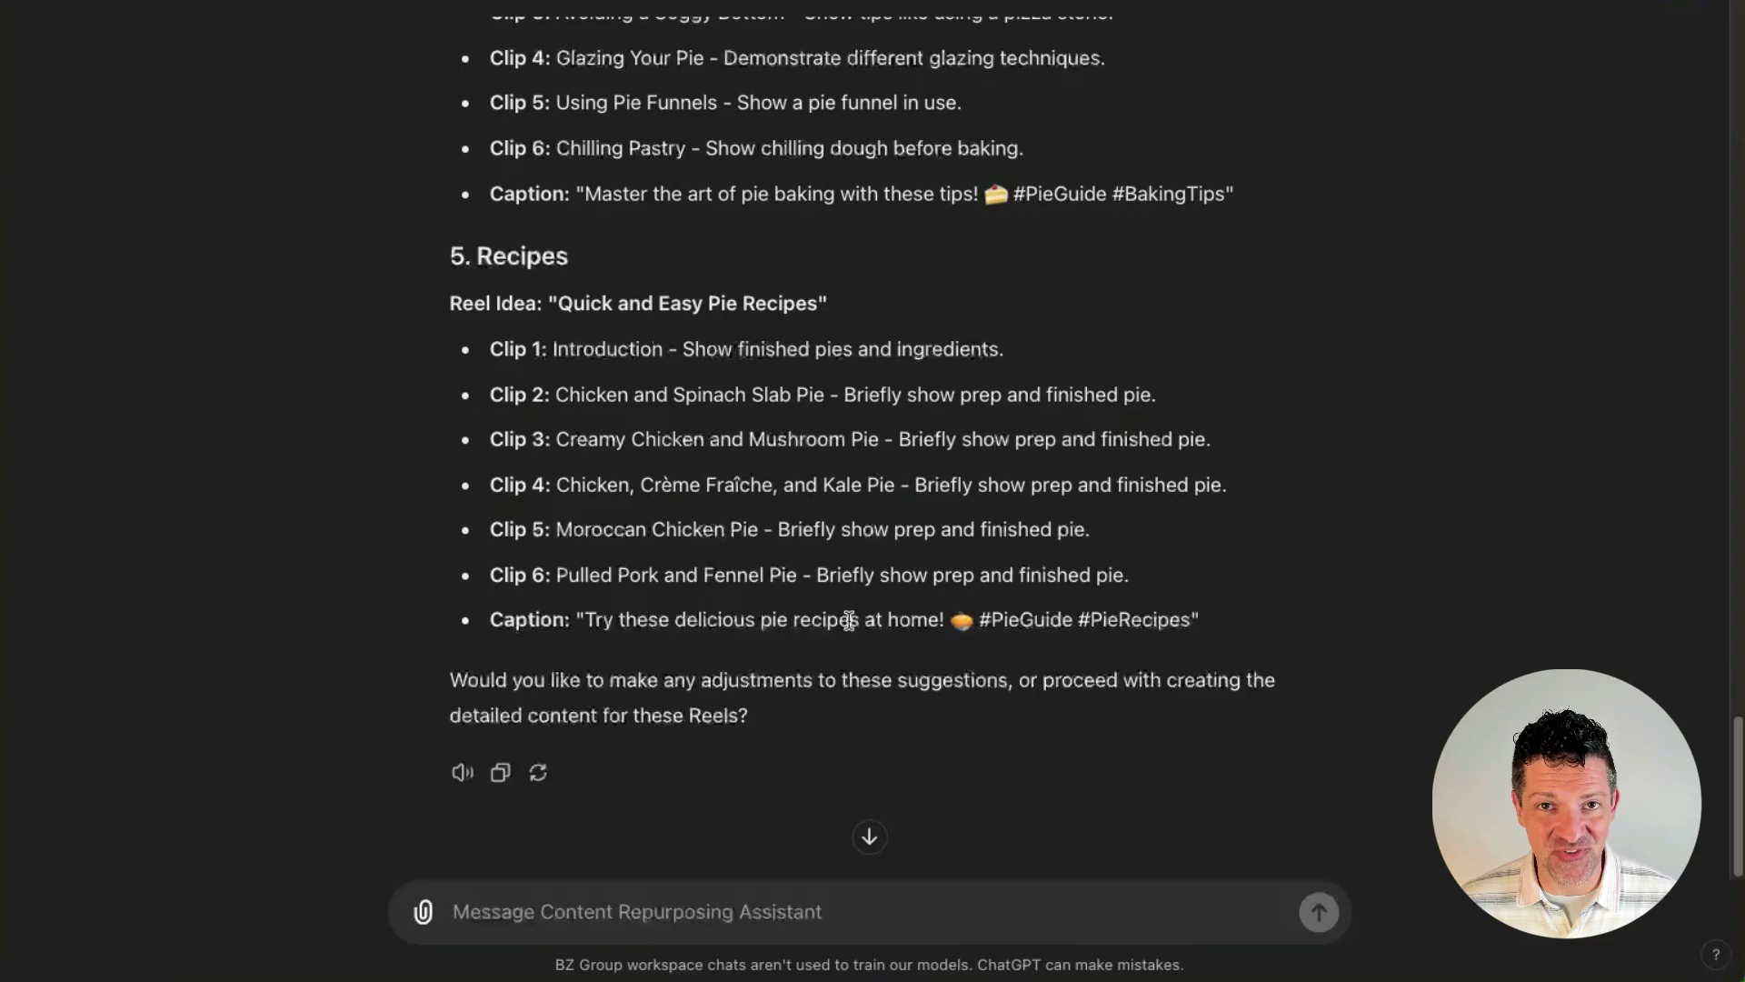
type("can you create some tweets that are more general and not so much about how to?")
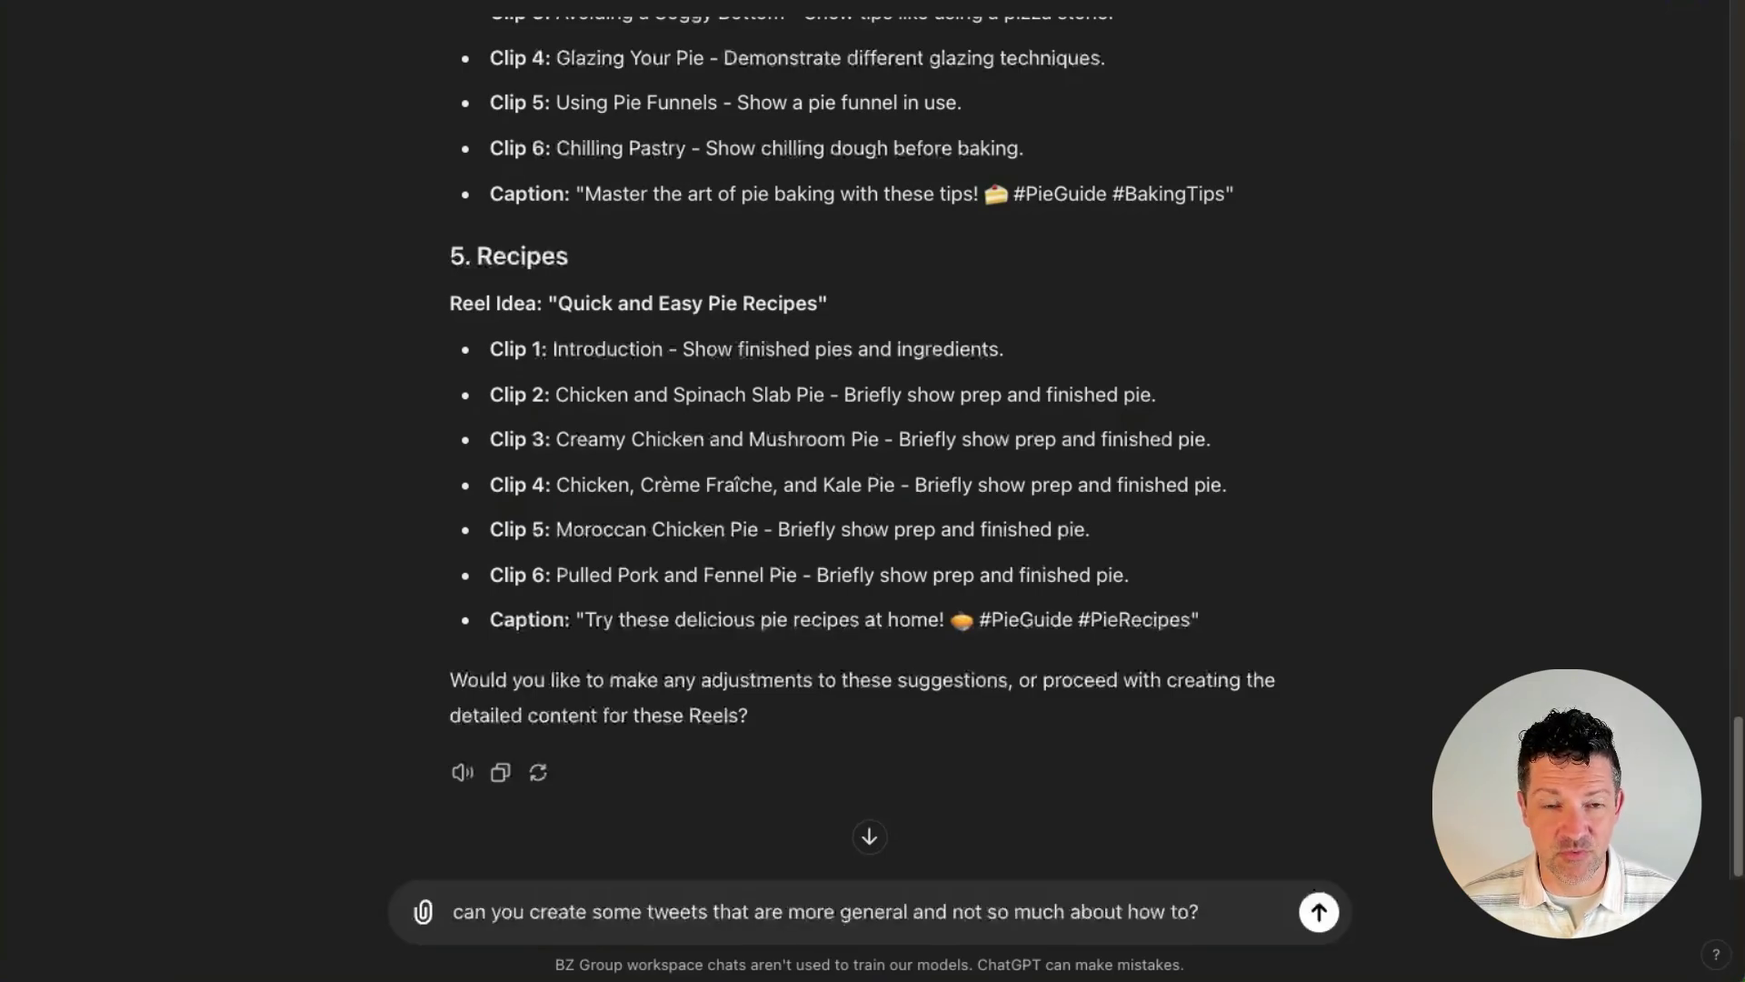
key("Return")
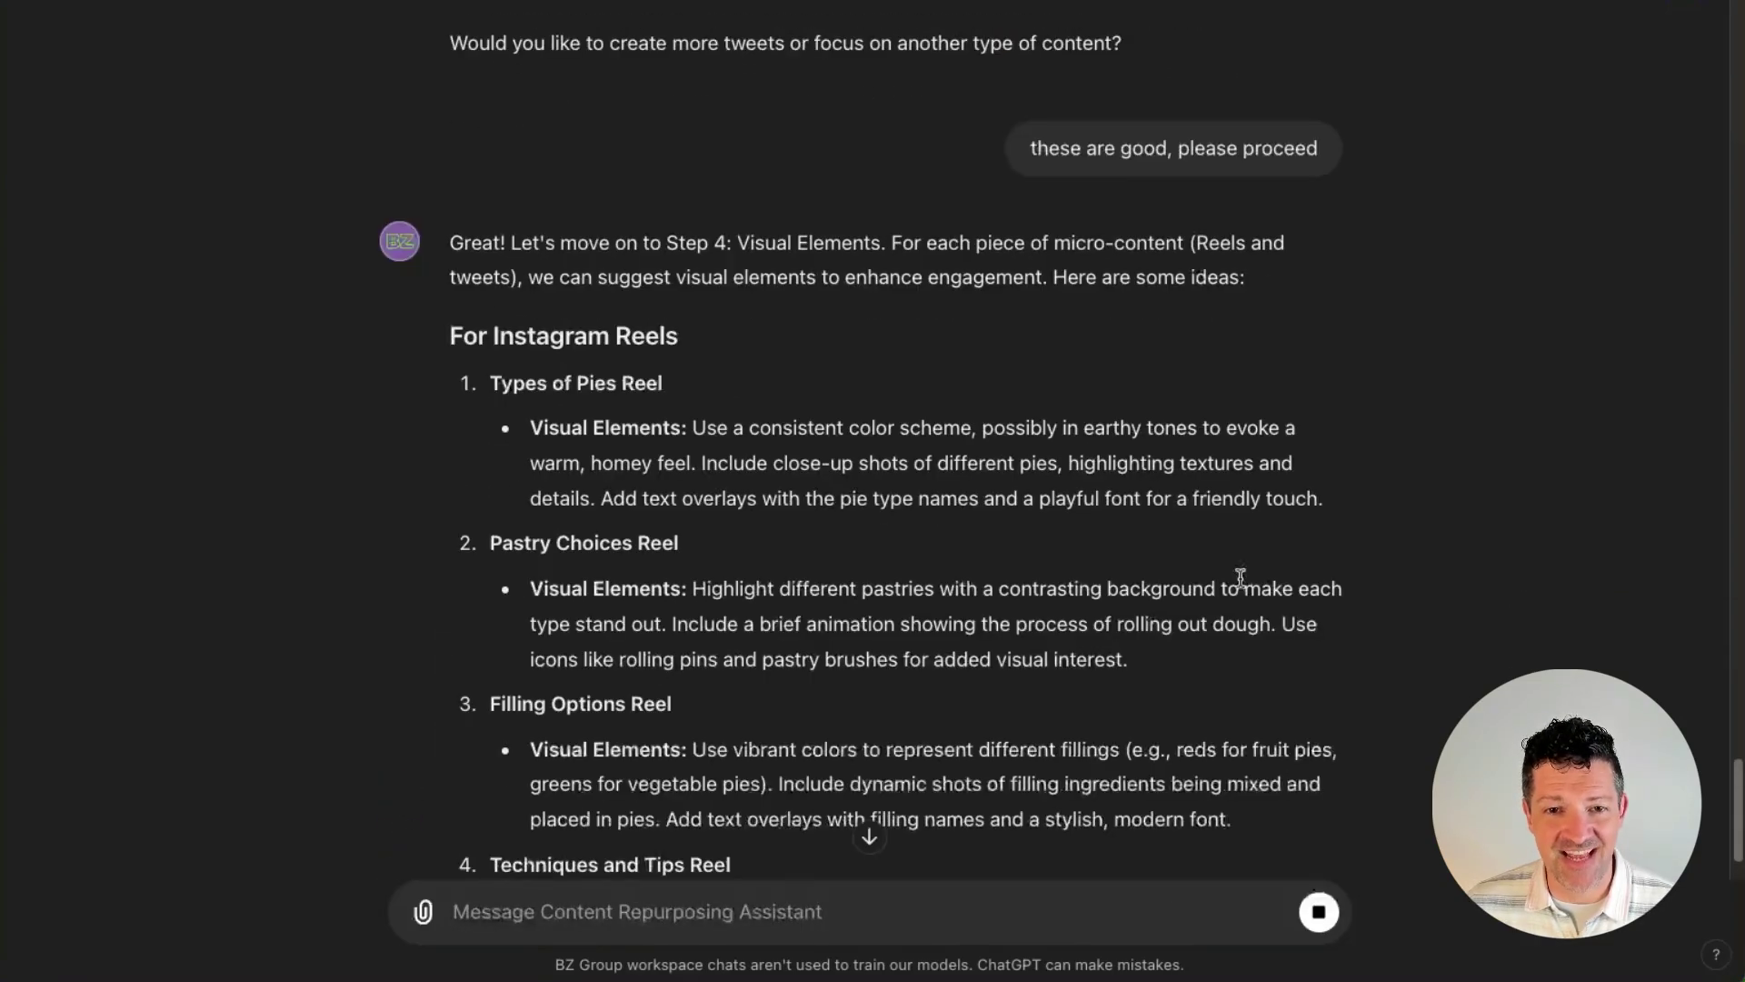
scroll(1240, 576, "down", 3)
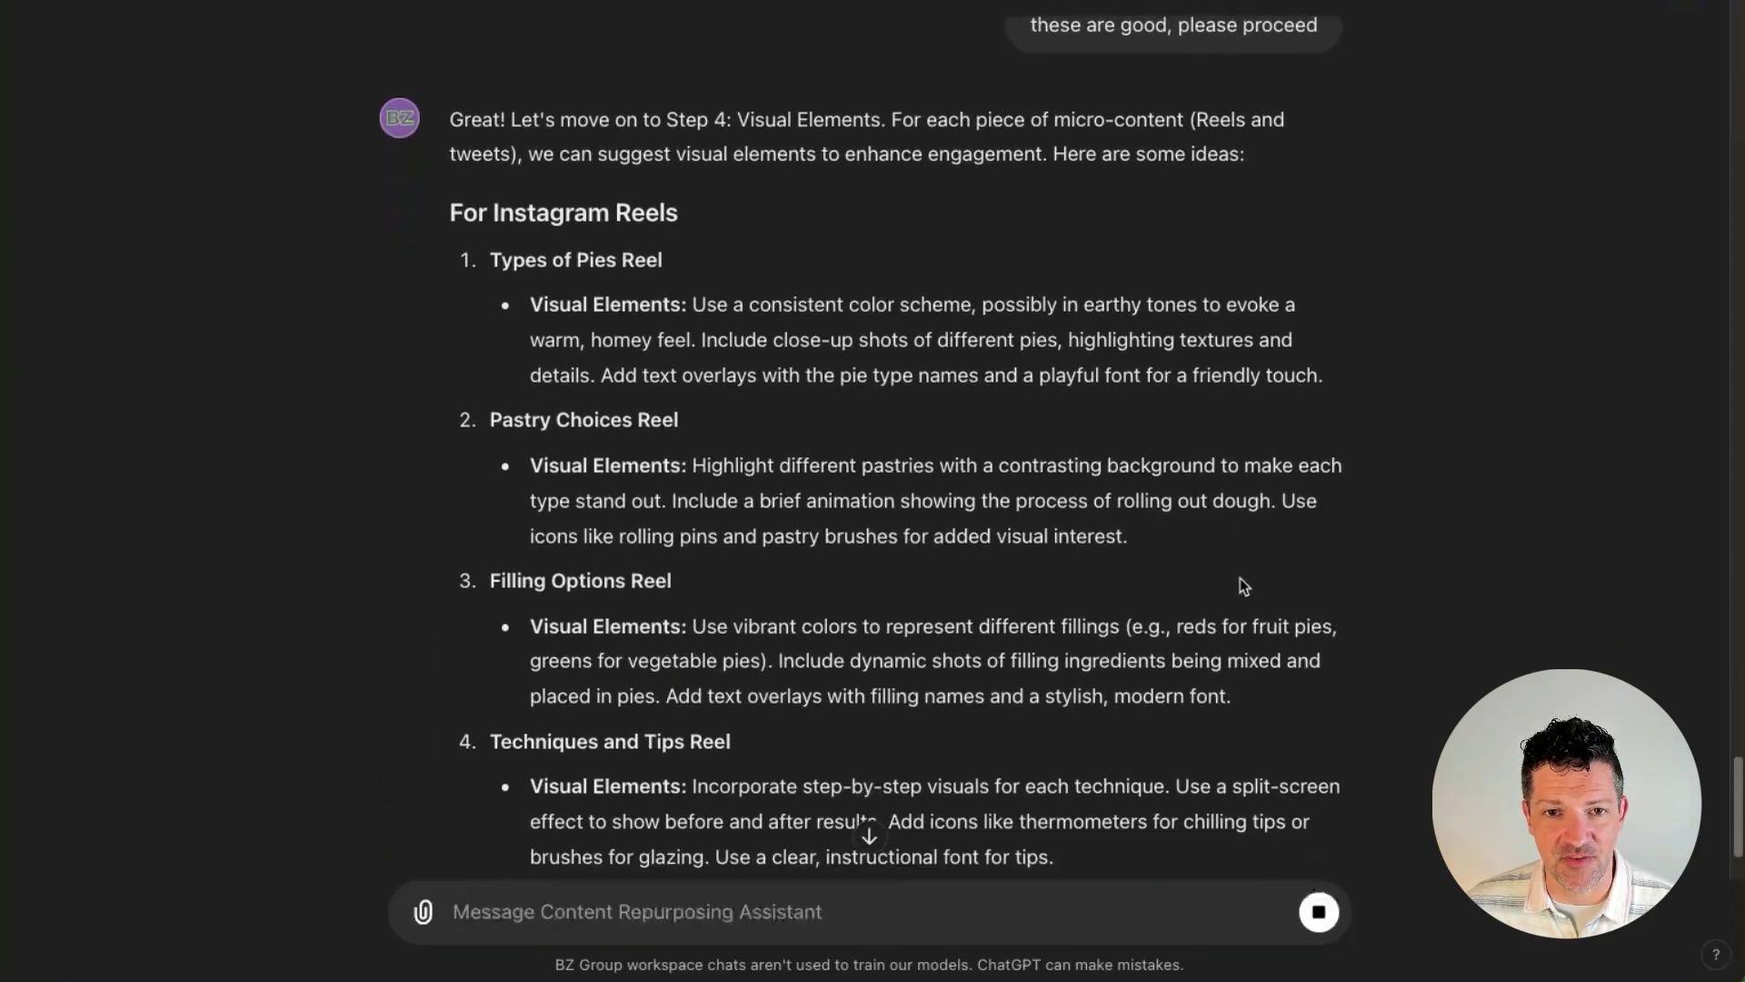
scroll(1240, 576, "down", 5)
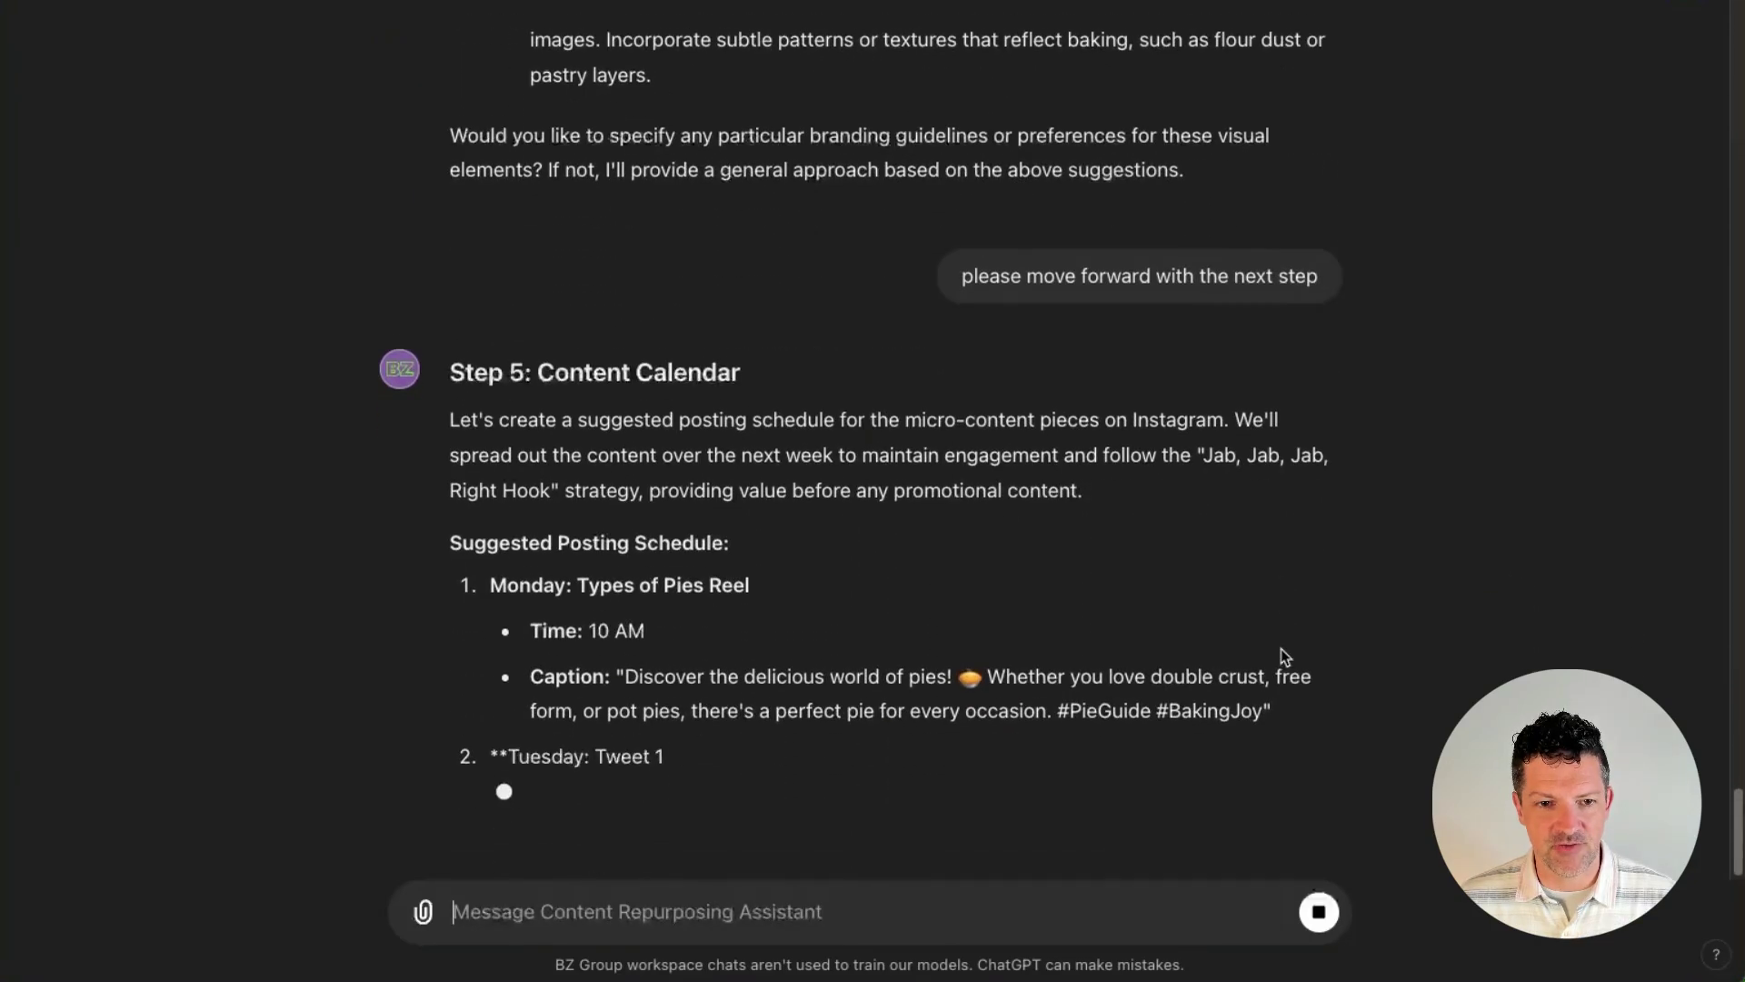
scroll(1280, 647, "down", 2)
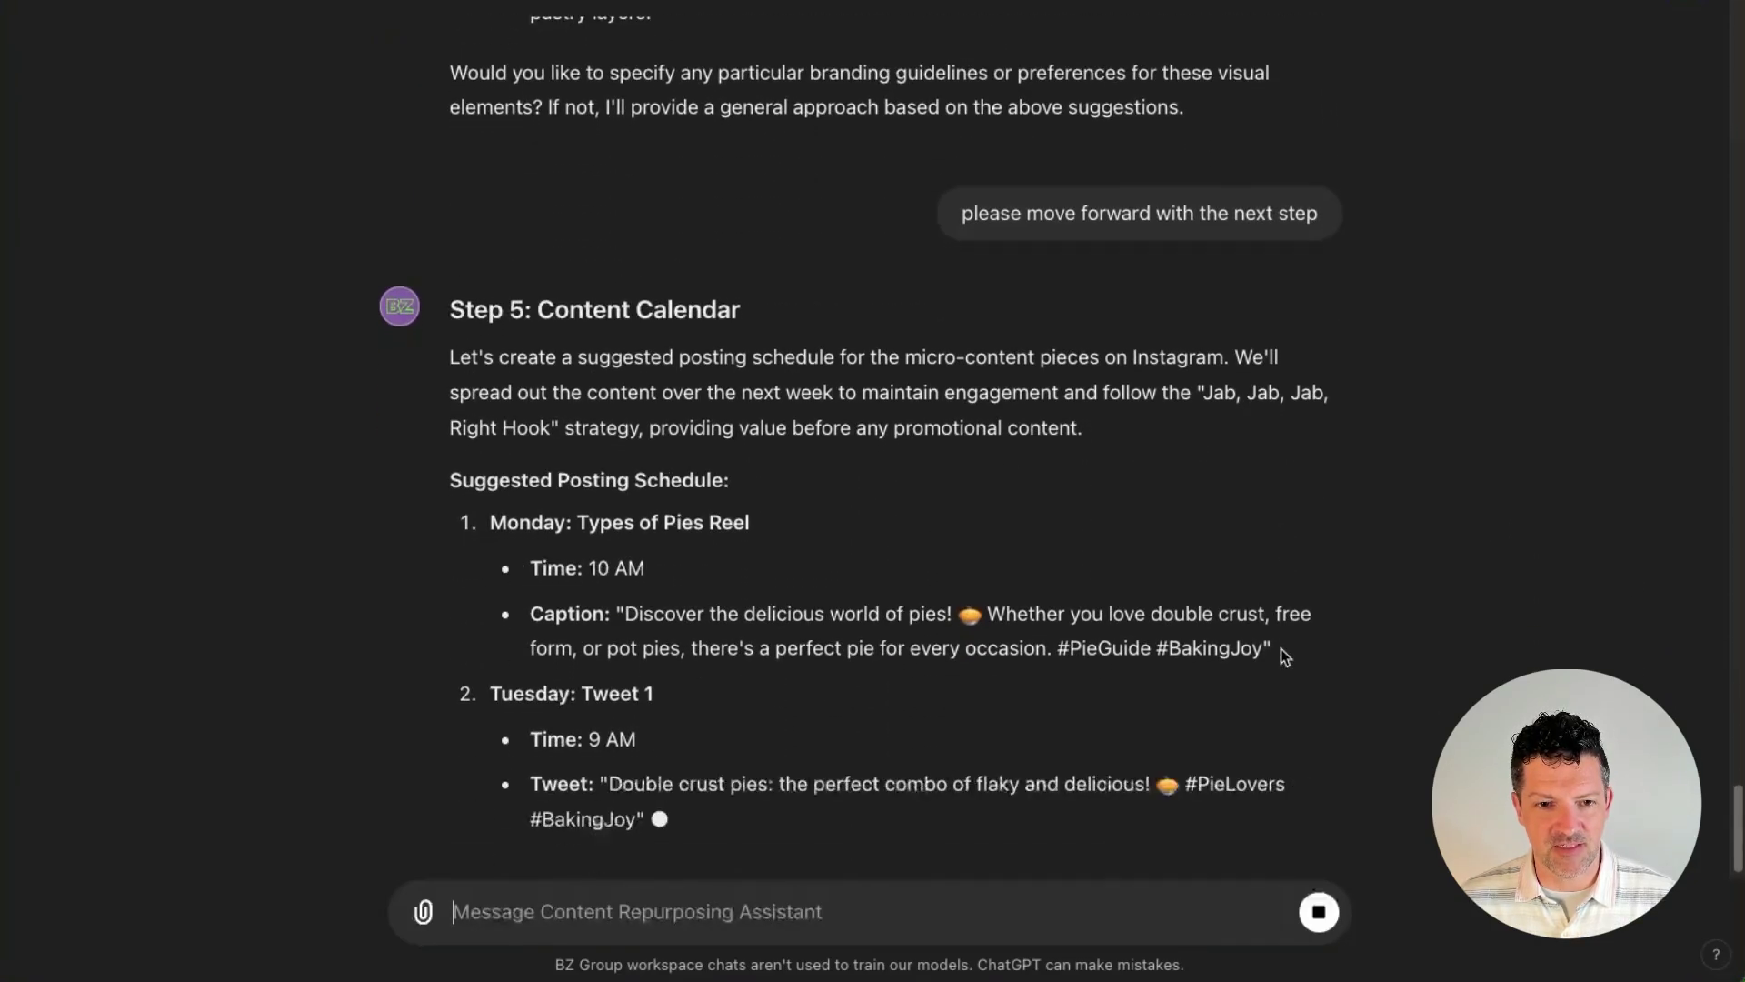
scroll(1279, 647, "down", 2)
scroll(1280, 647, "down", 3)
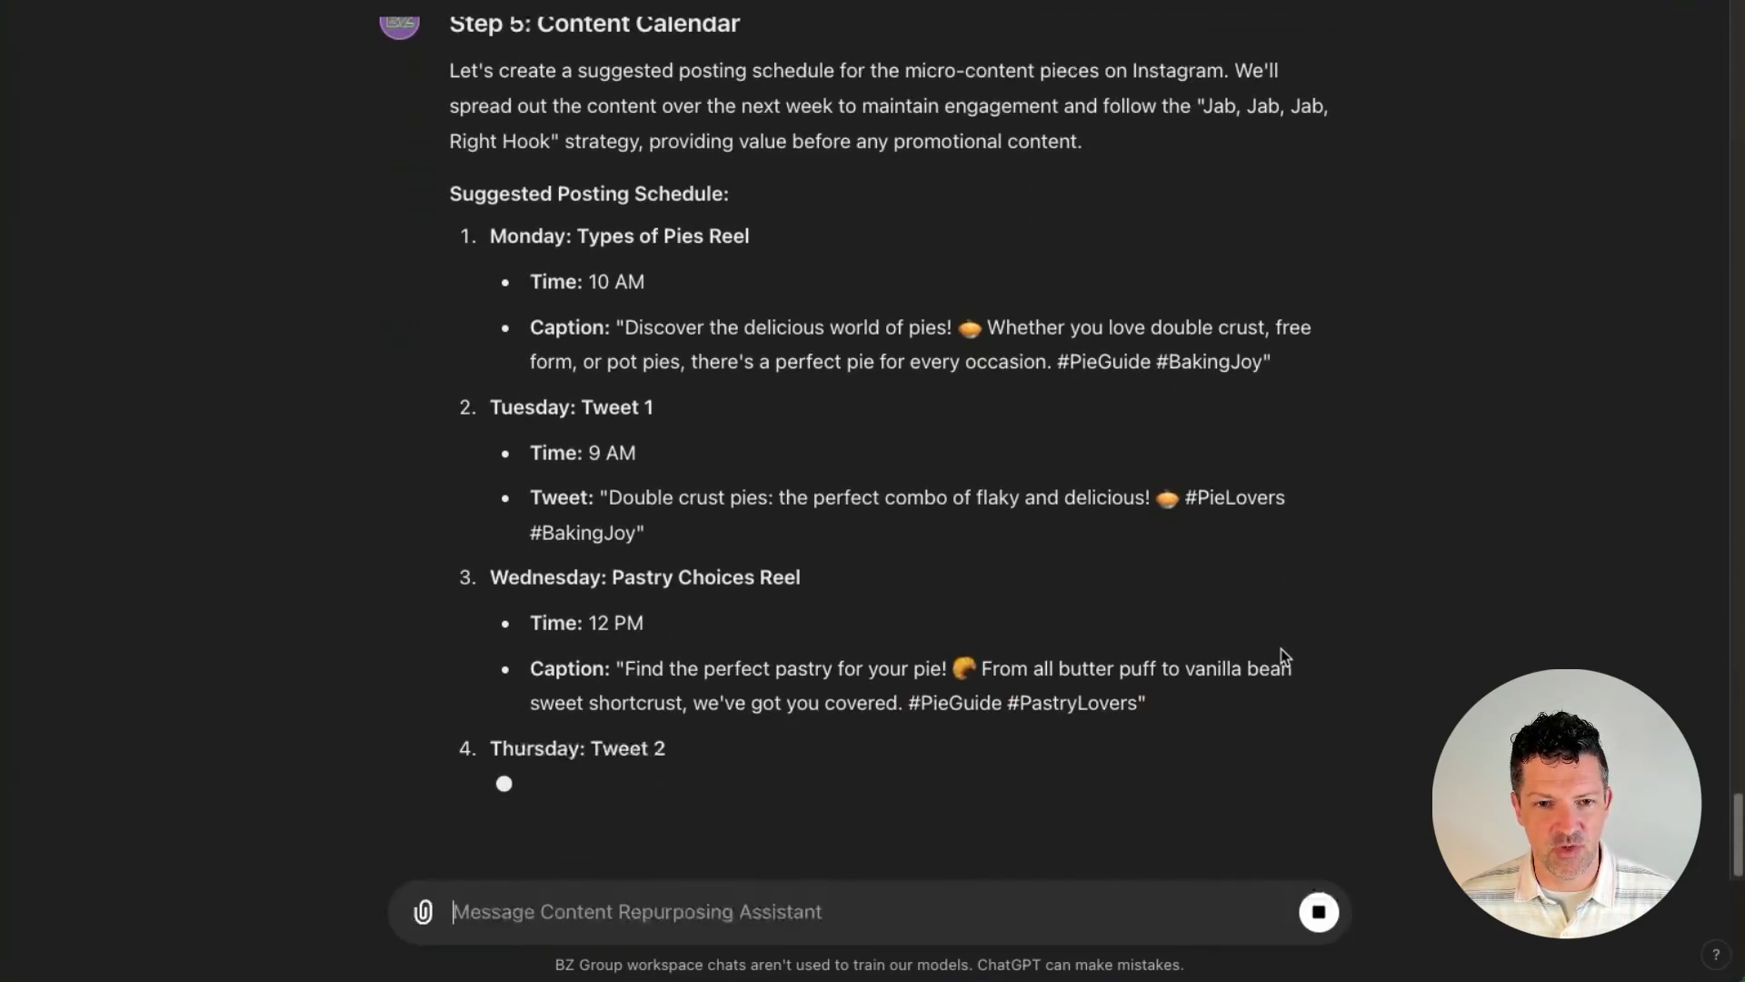
scroll(1282, 654, "down", 4)
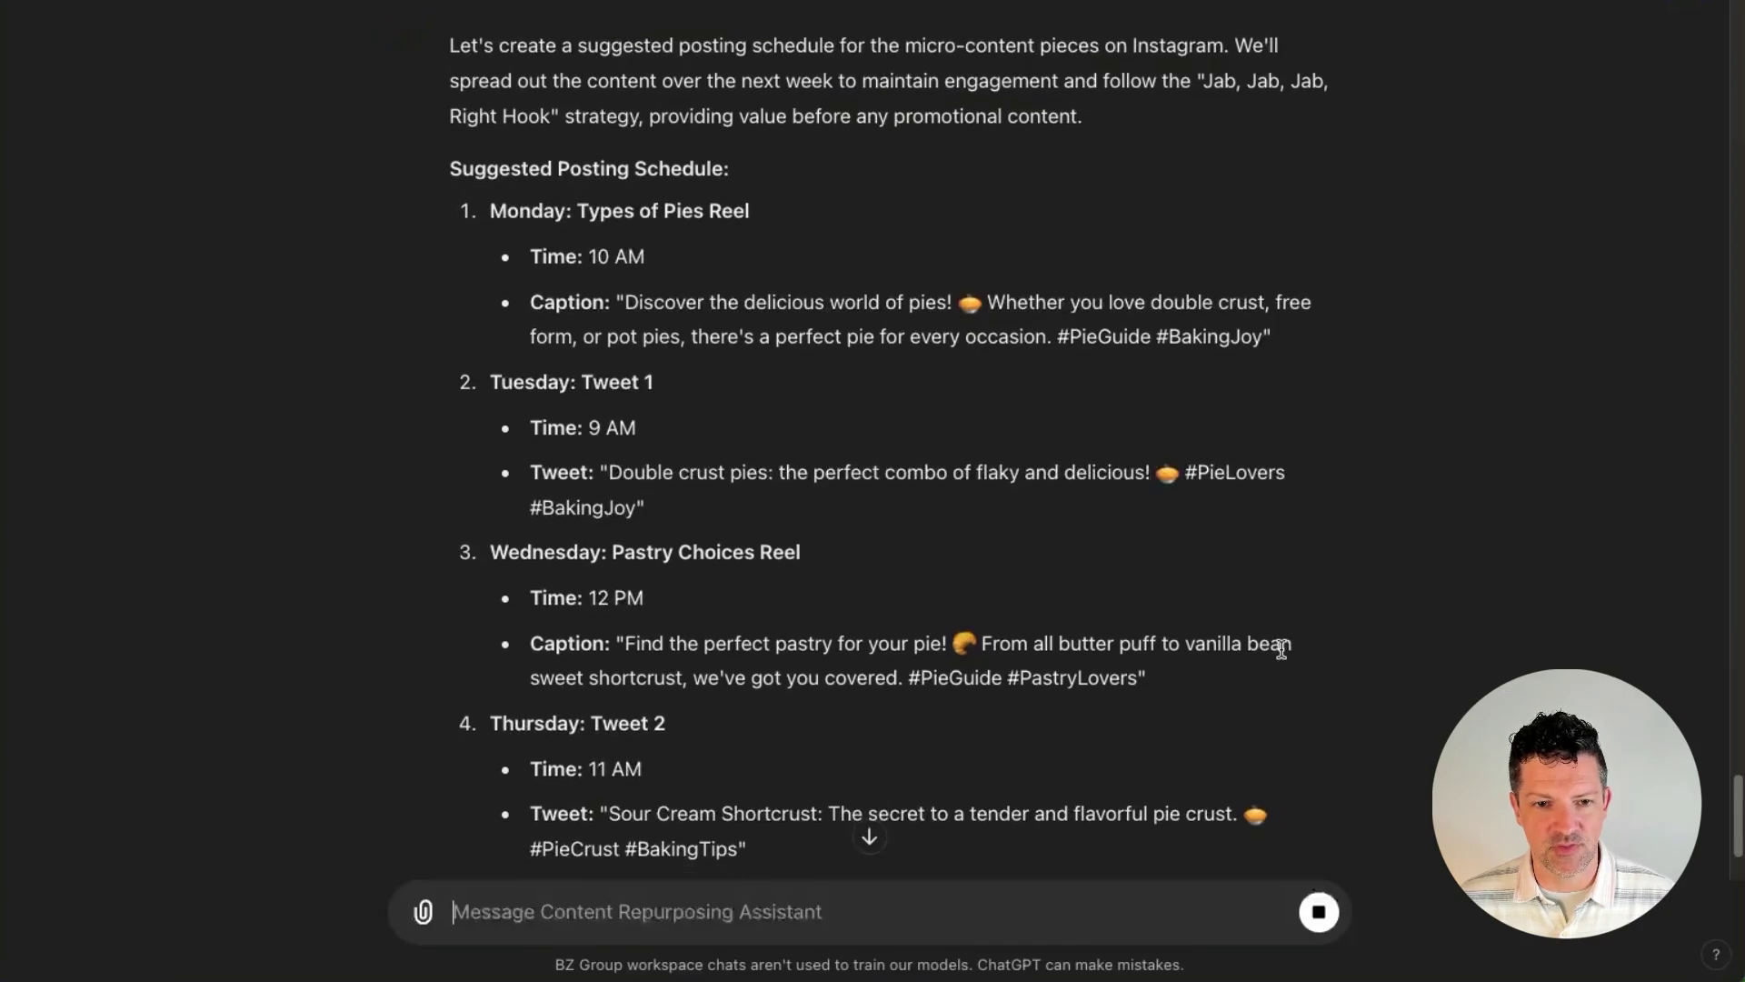
scroll(1280, 656, "down", 4)
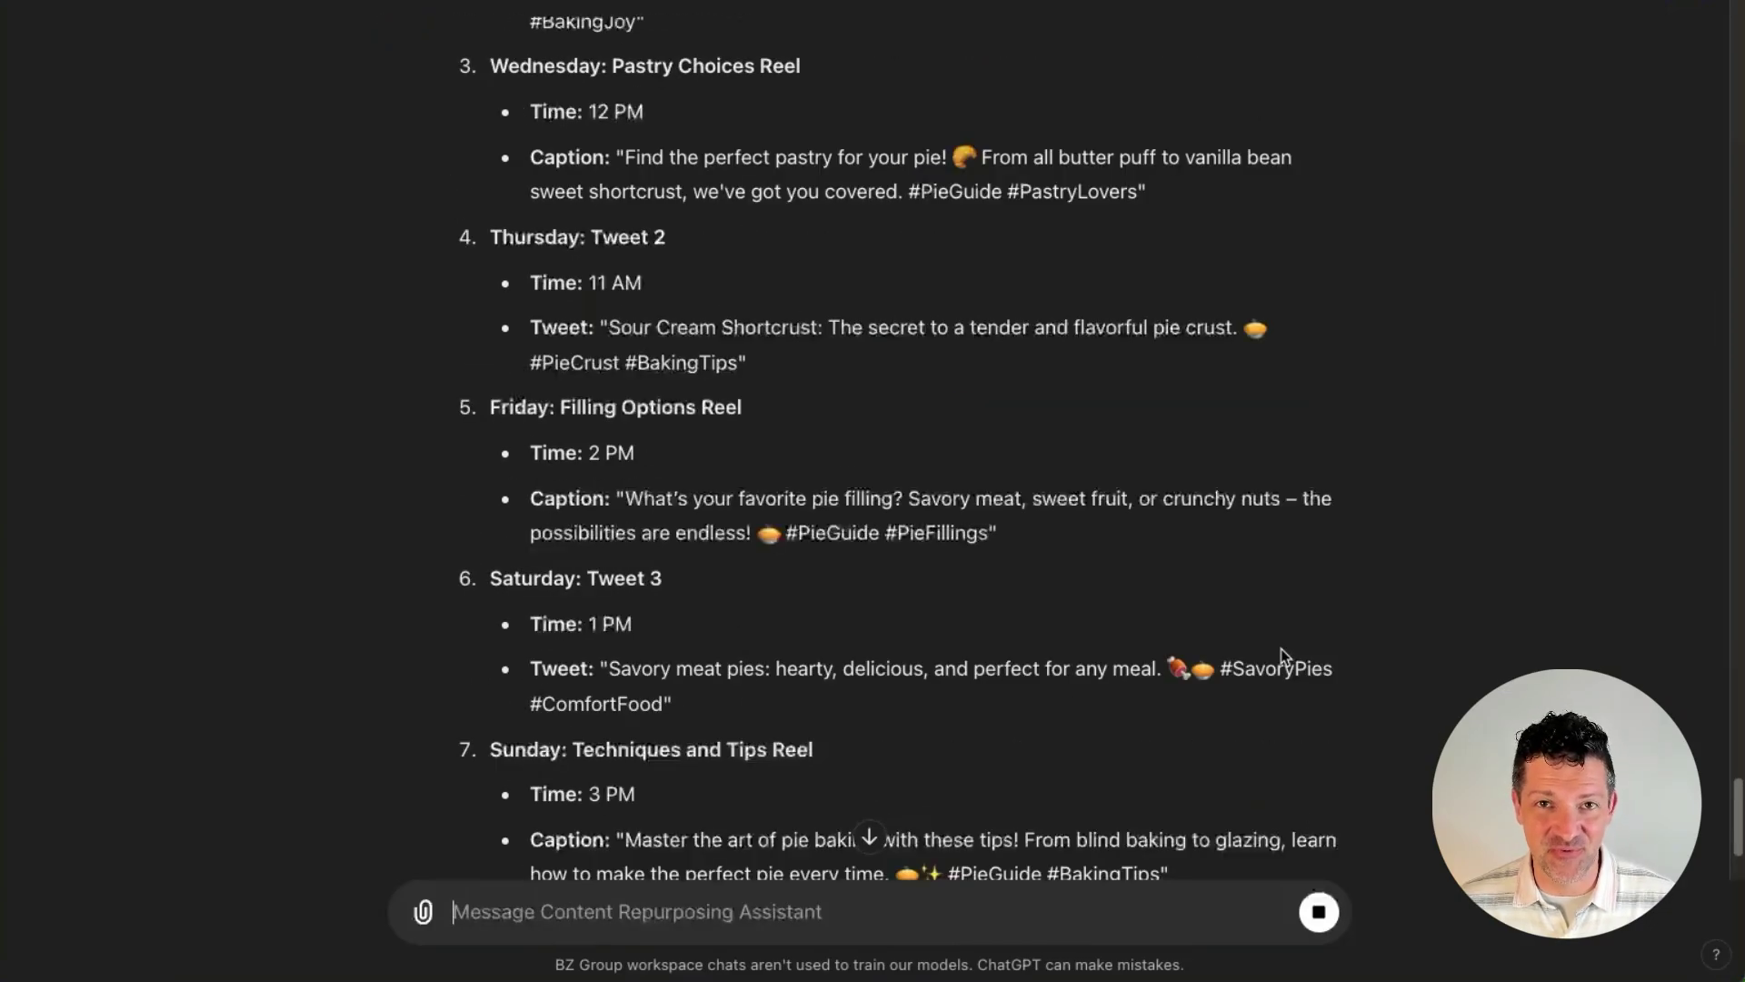
scroll(1280, 651, "down", 5)
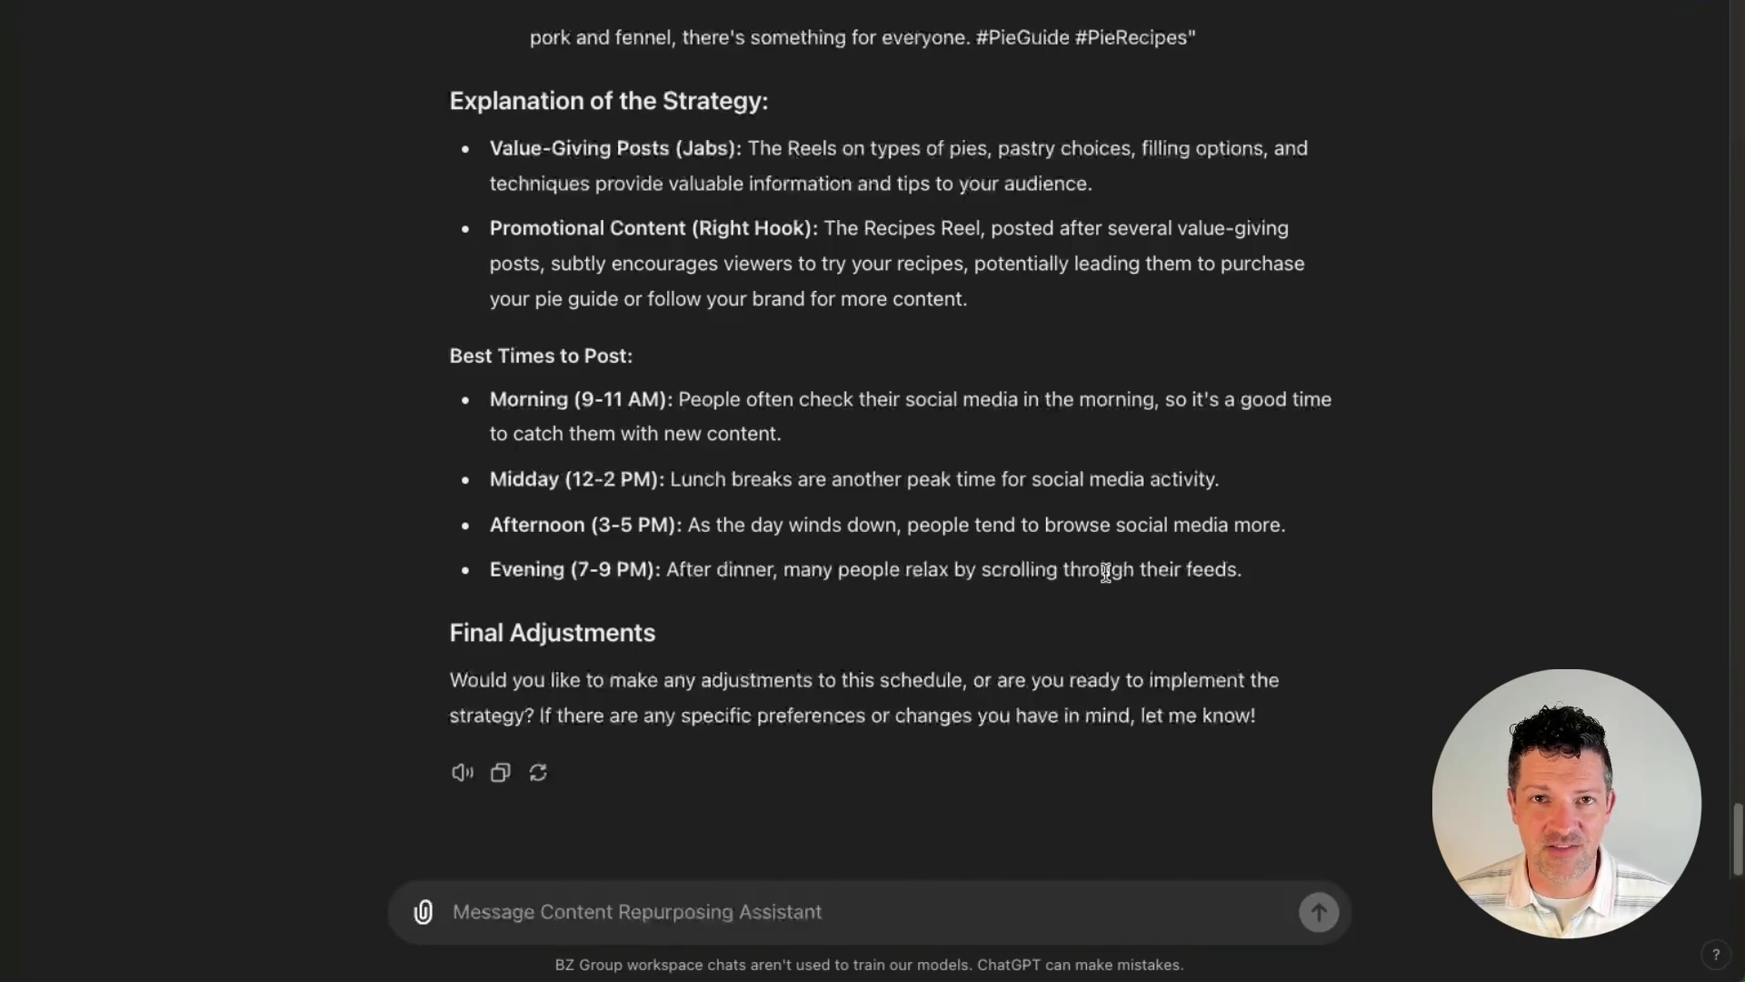
scroll(1104, 573, "up", 2)
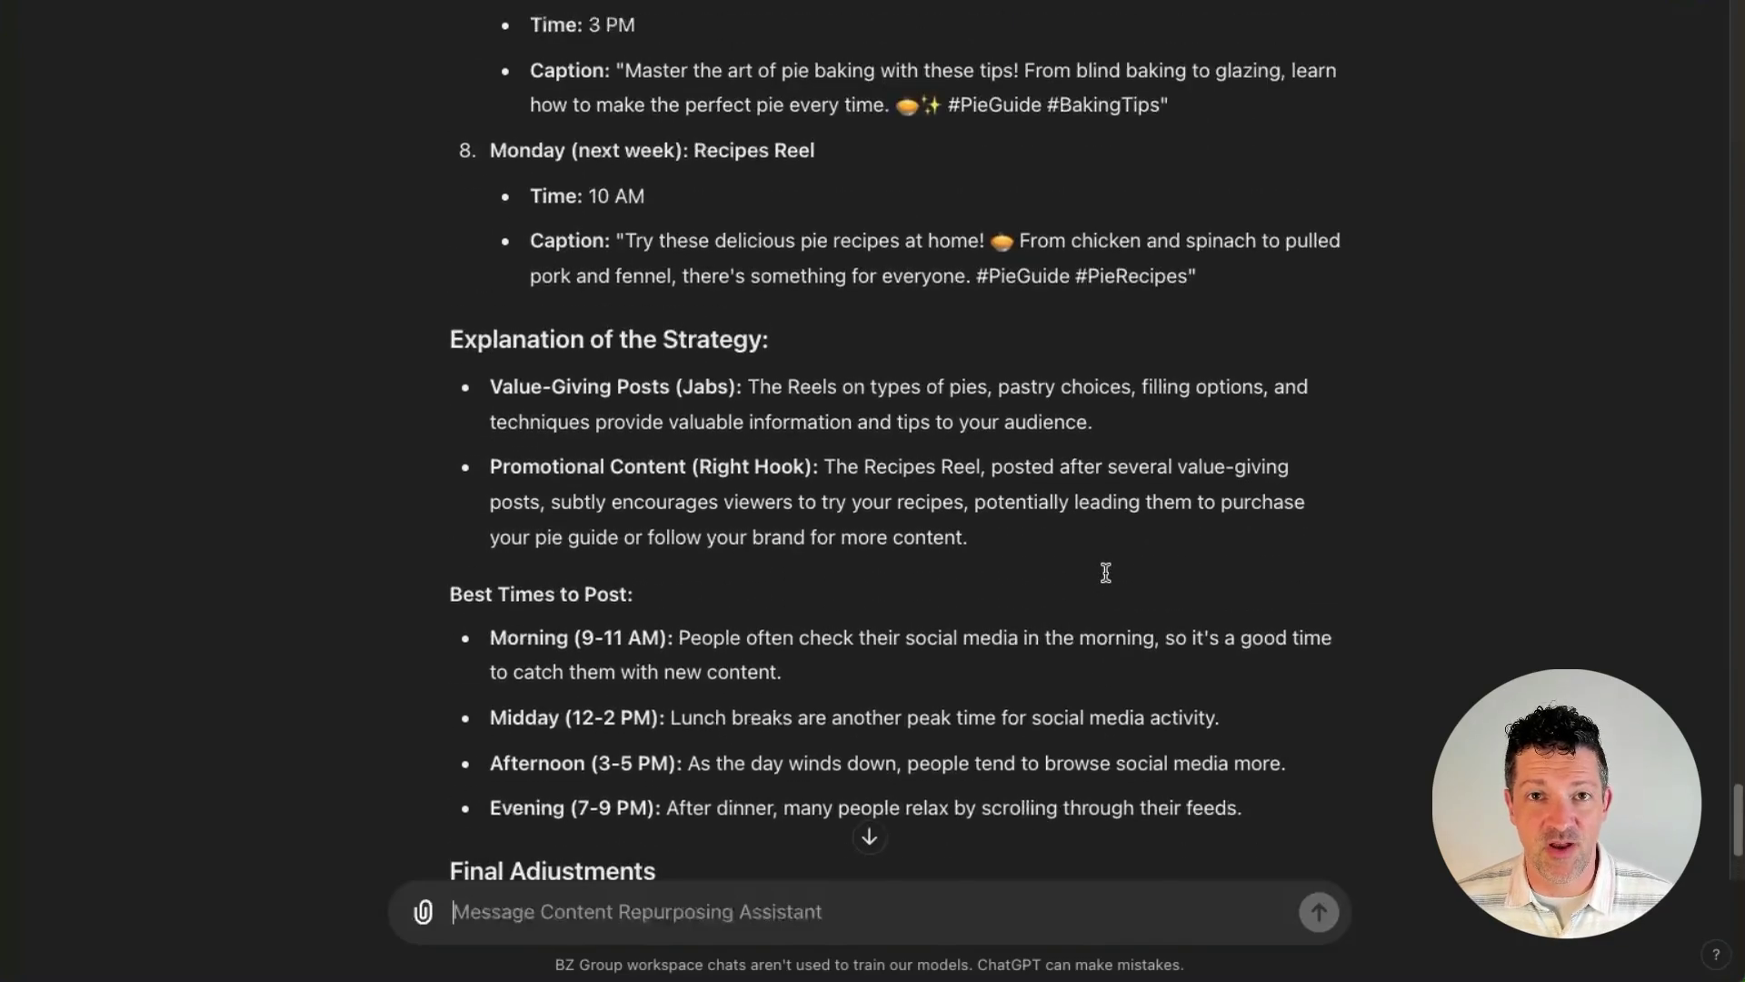
scroll(1106, 572, "up", 5)
scroll(1108, 575, "up", 15)
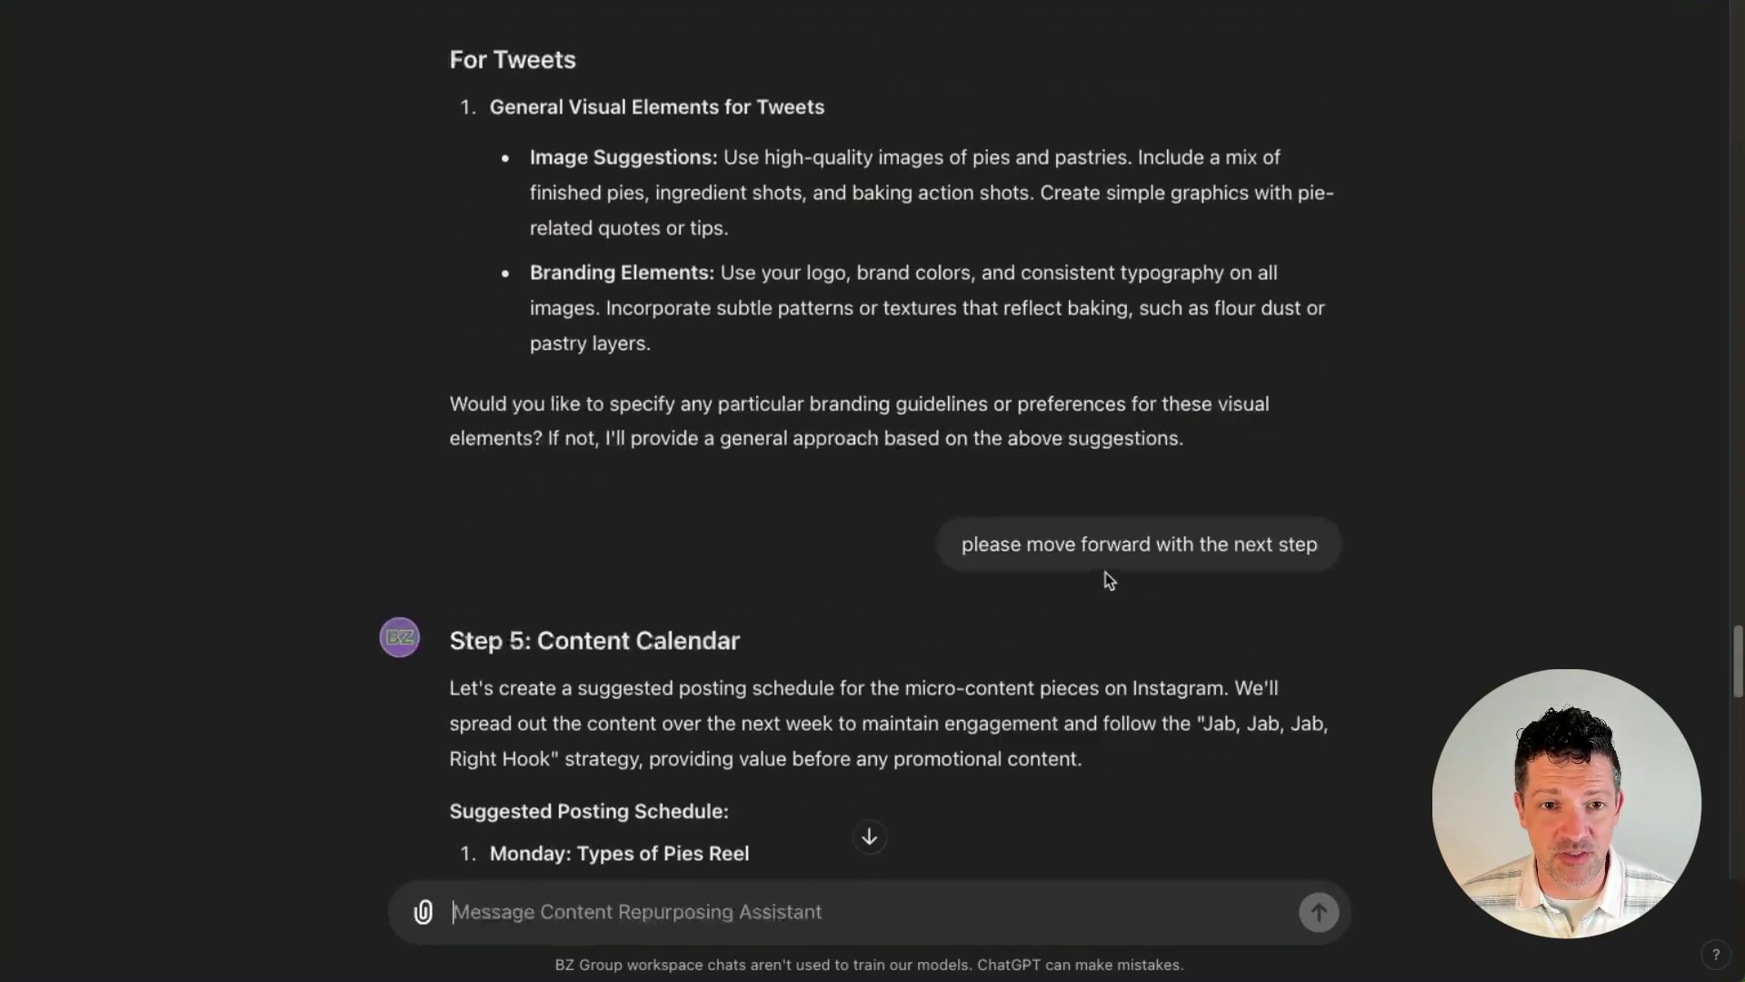
scroll(1108, 580, "up", 20)
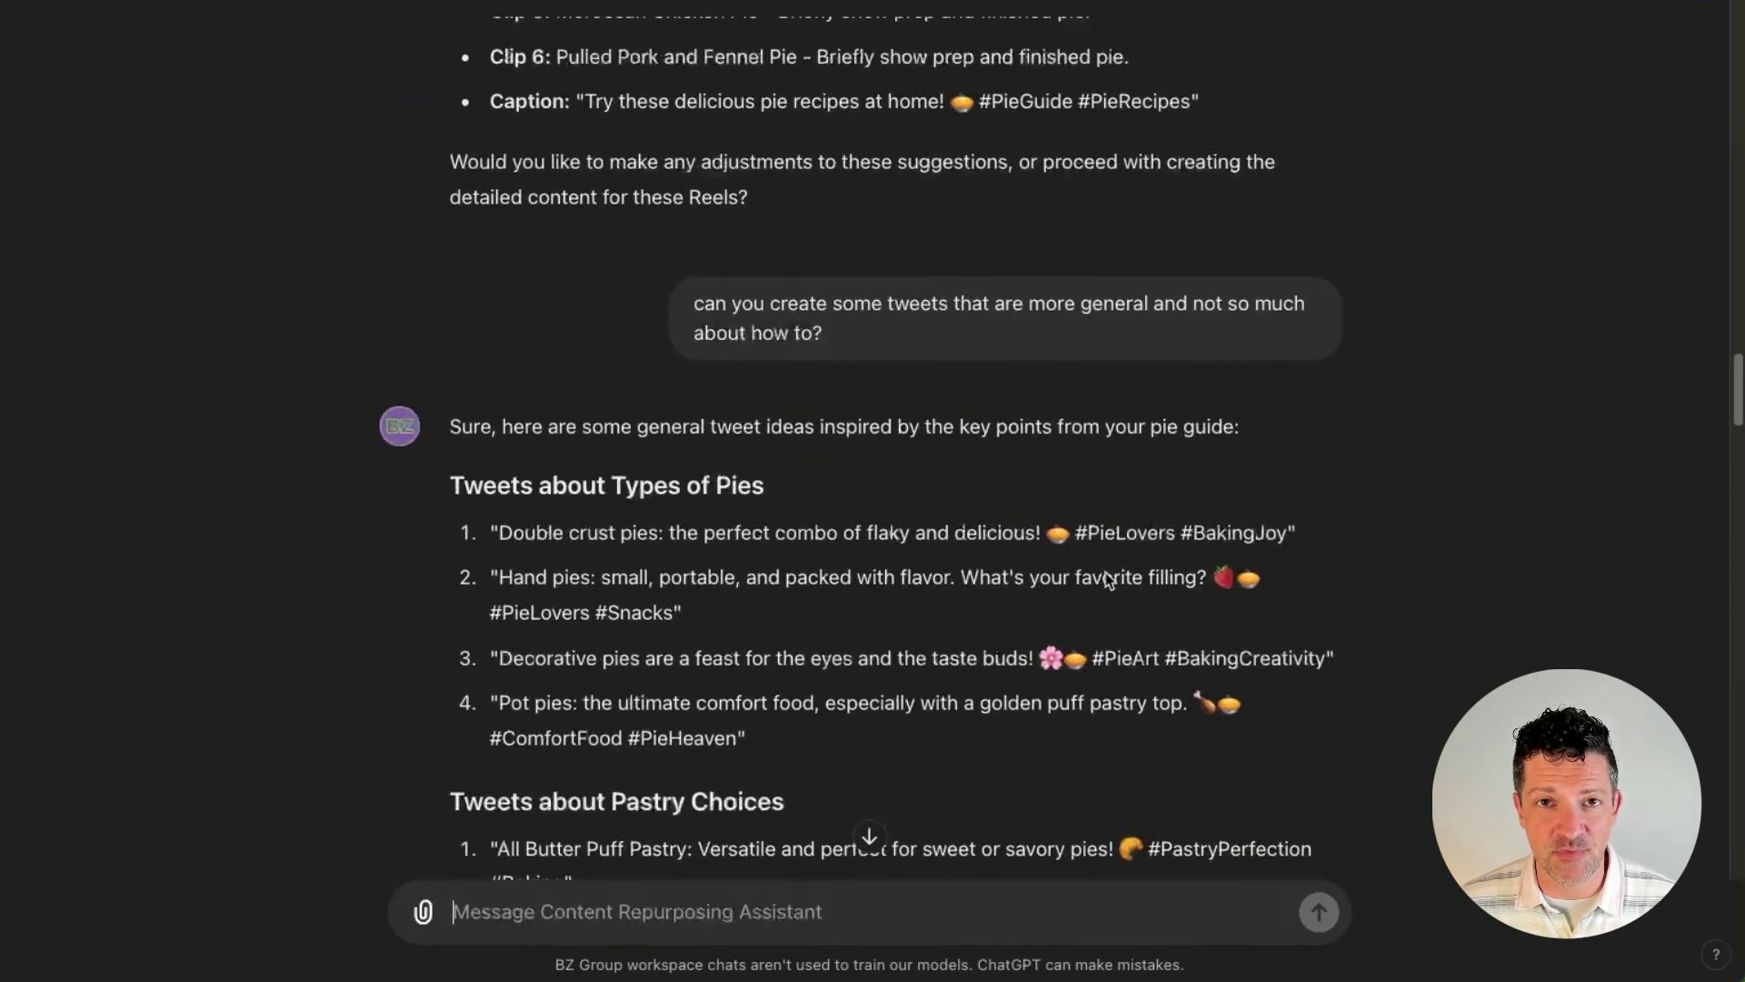
scroll(1107, 578, "up", 20)
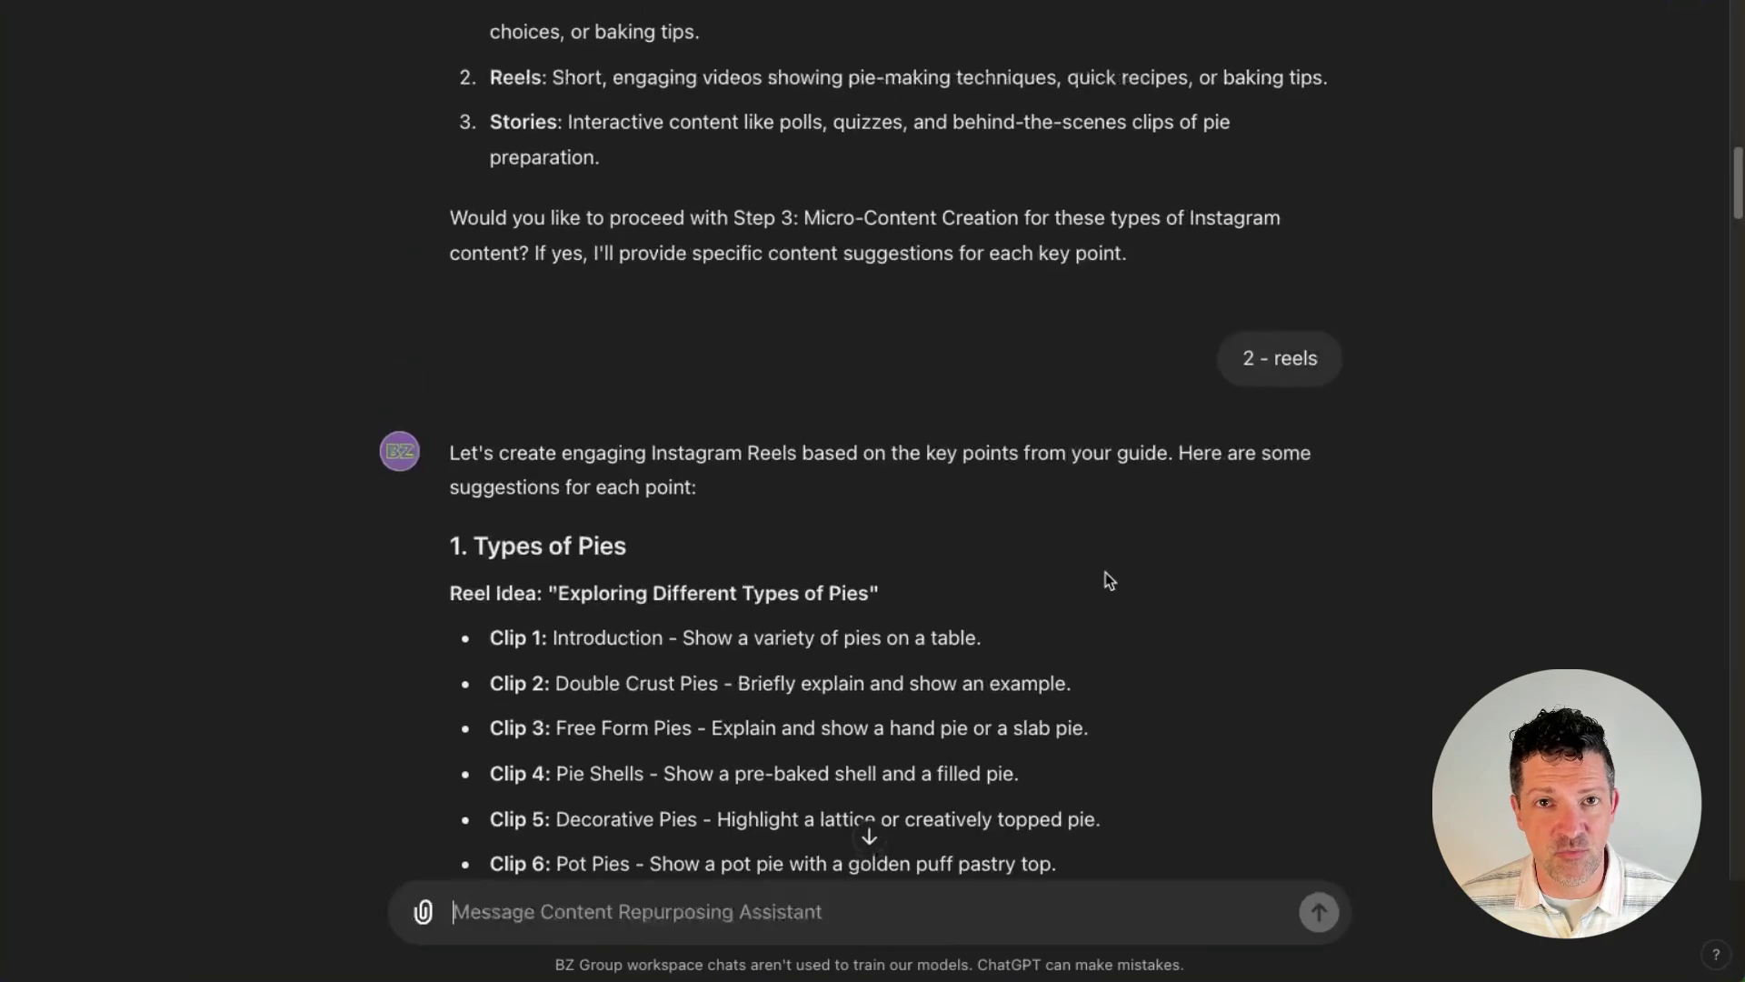
scroll(1106, 571, "up", 20)
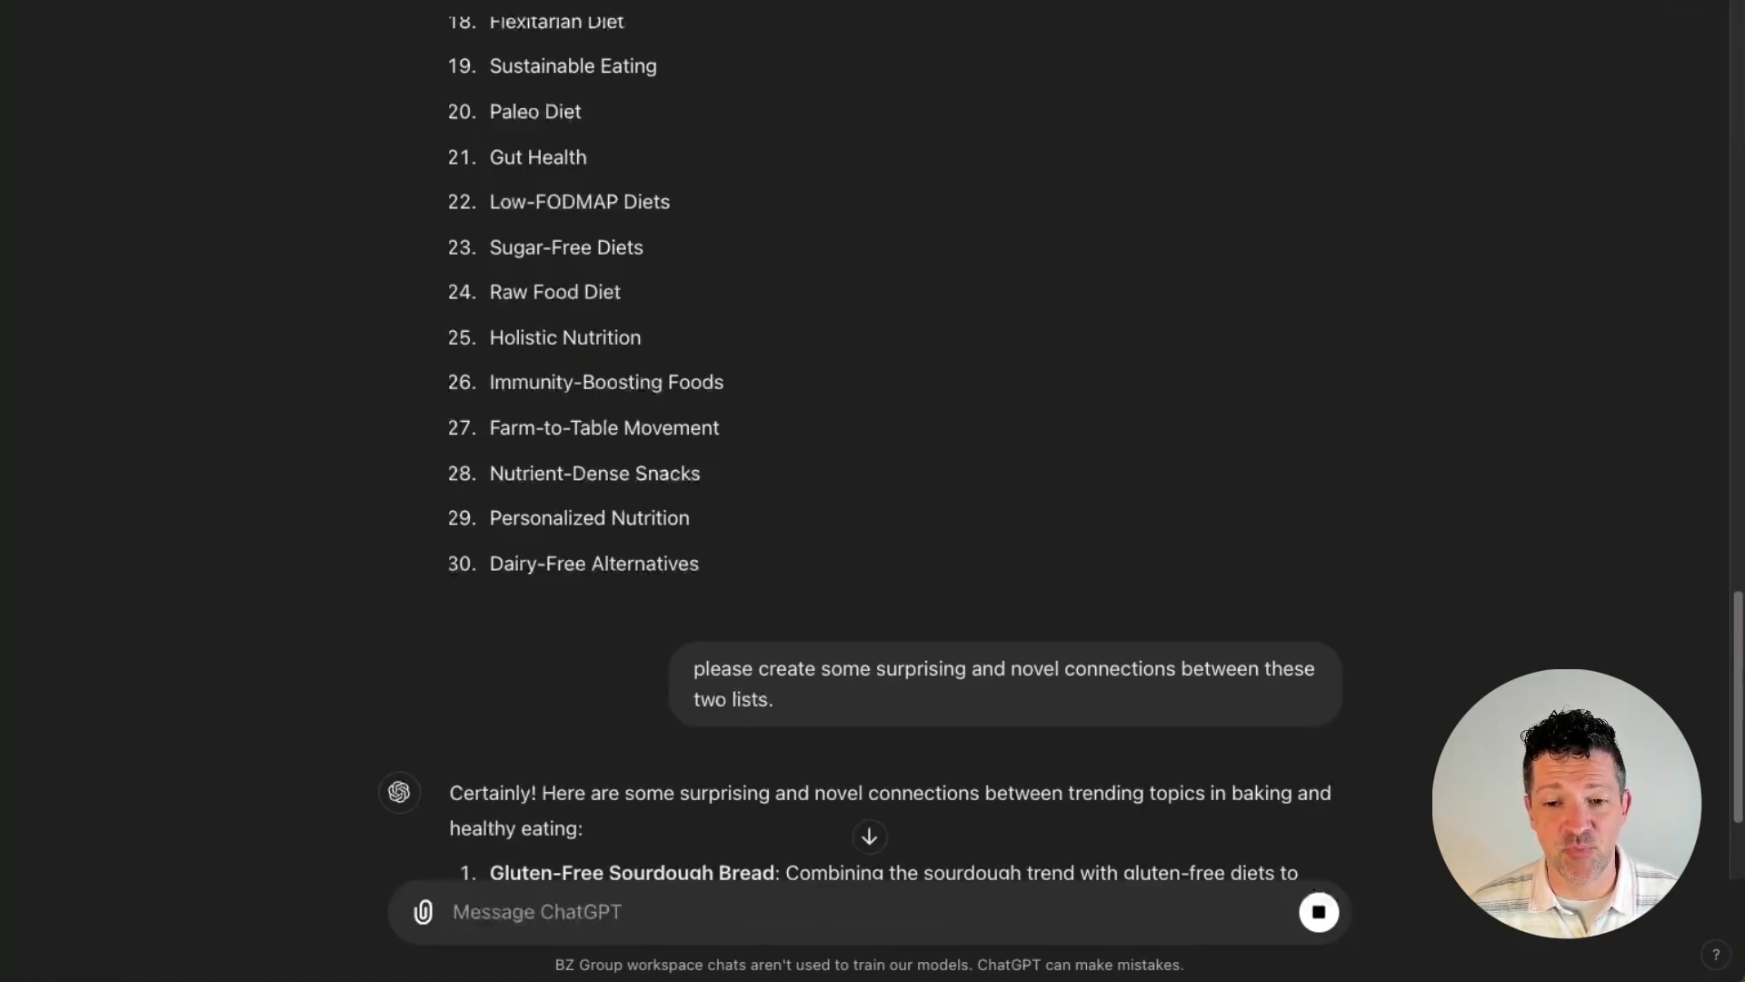
- Find the Superfood Muffins idea among the baking and healthy-eating connections and select it
scroll(787, 696, "down", 4)
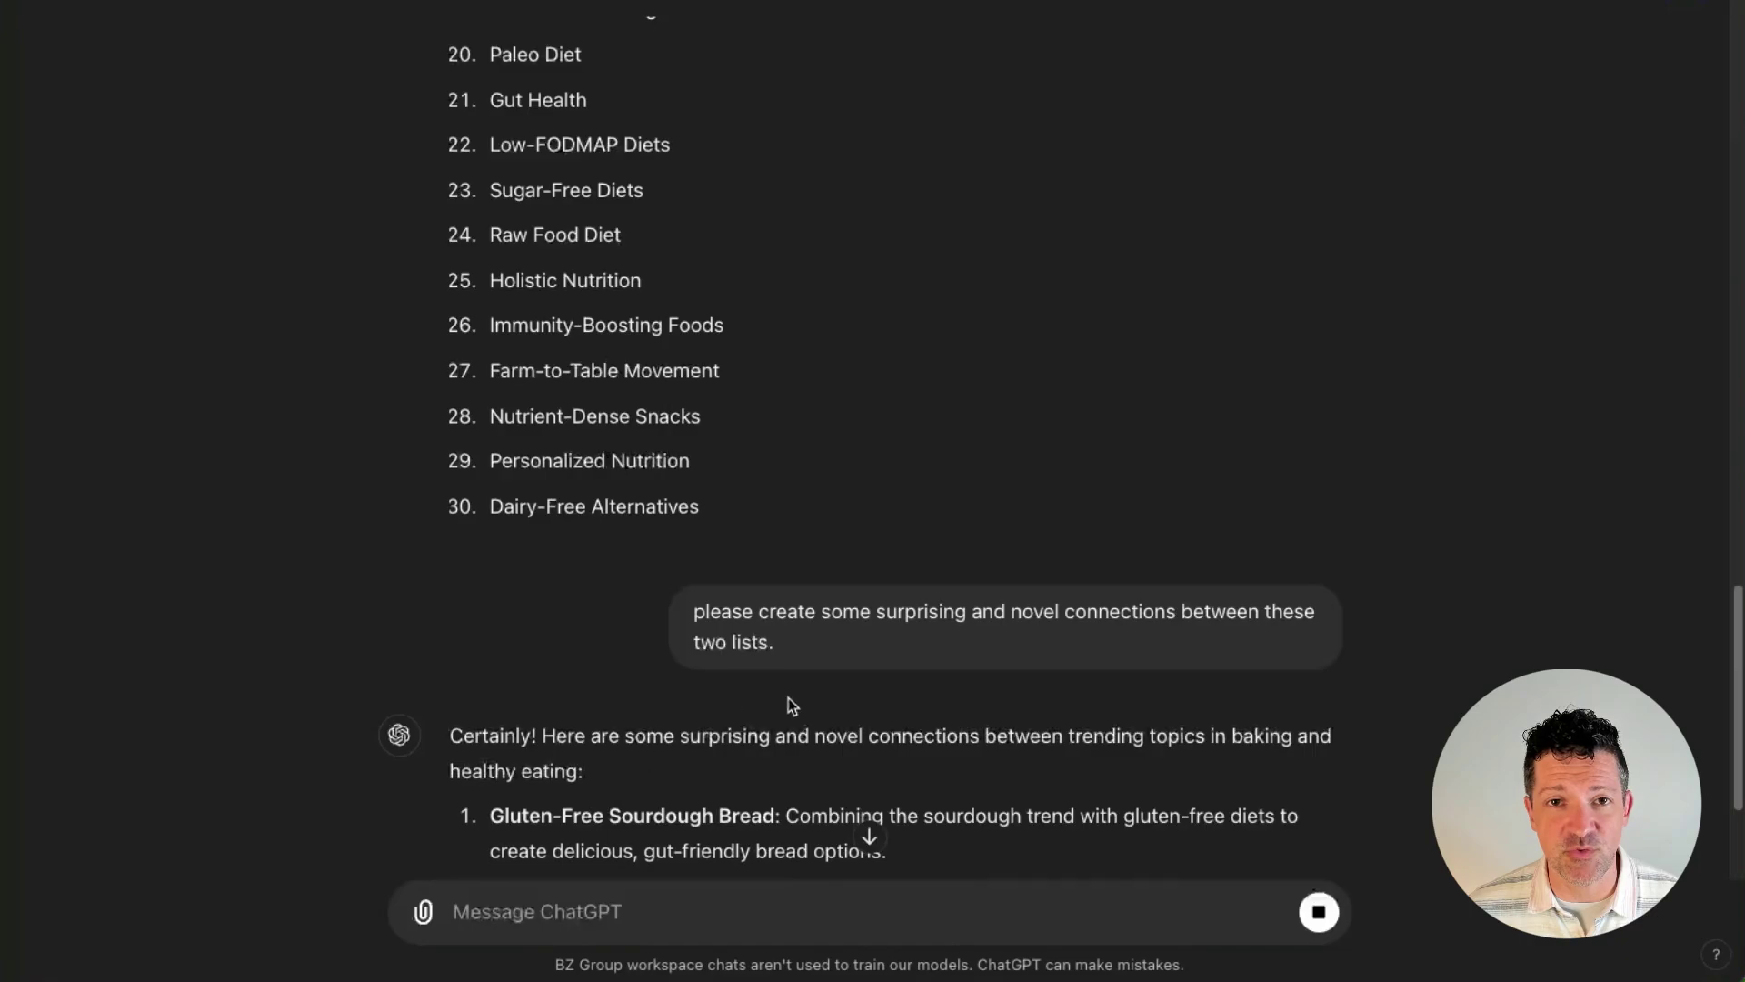
scroll(788, 696, "down", 1)
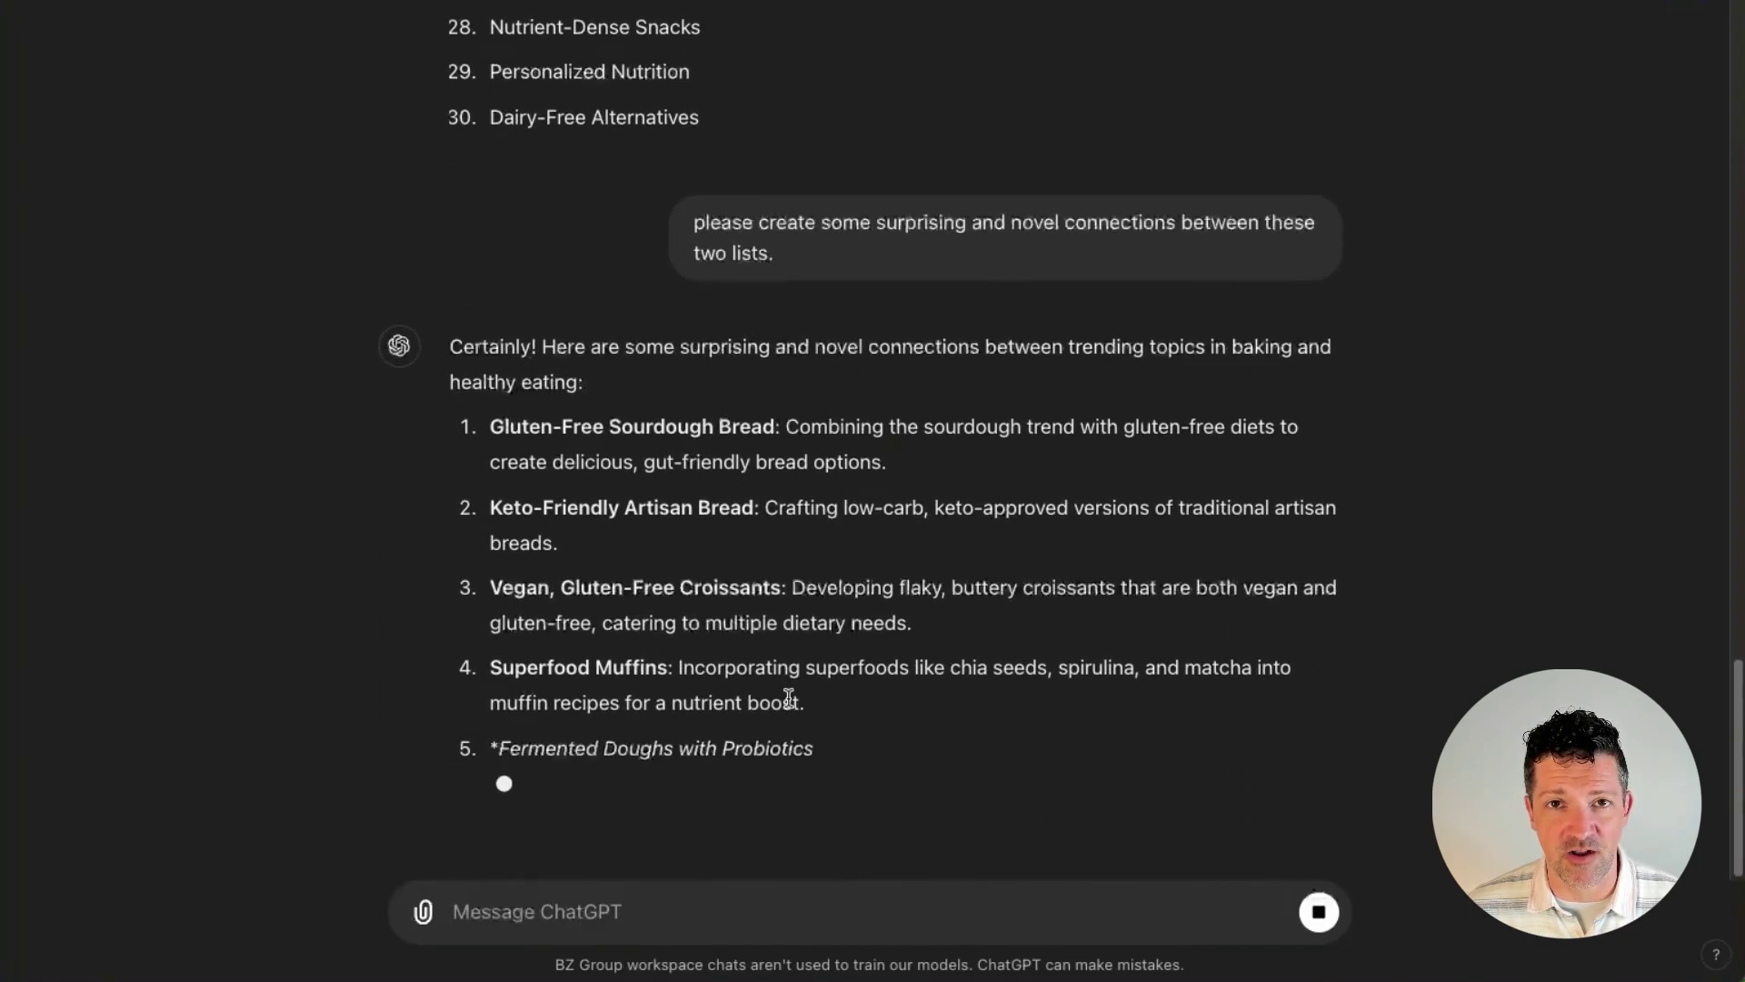
scroll(788, 699, "down", 1)
scroll(788, 703, "down", 1)
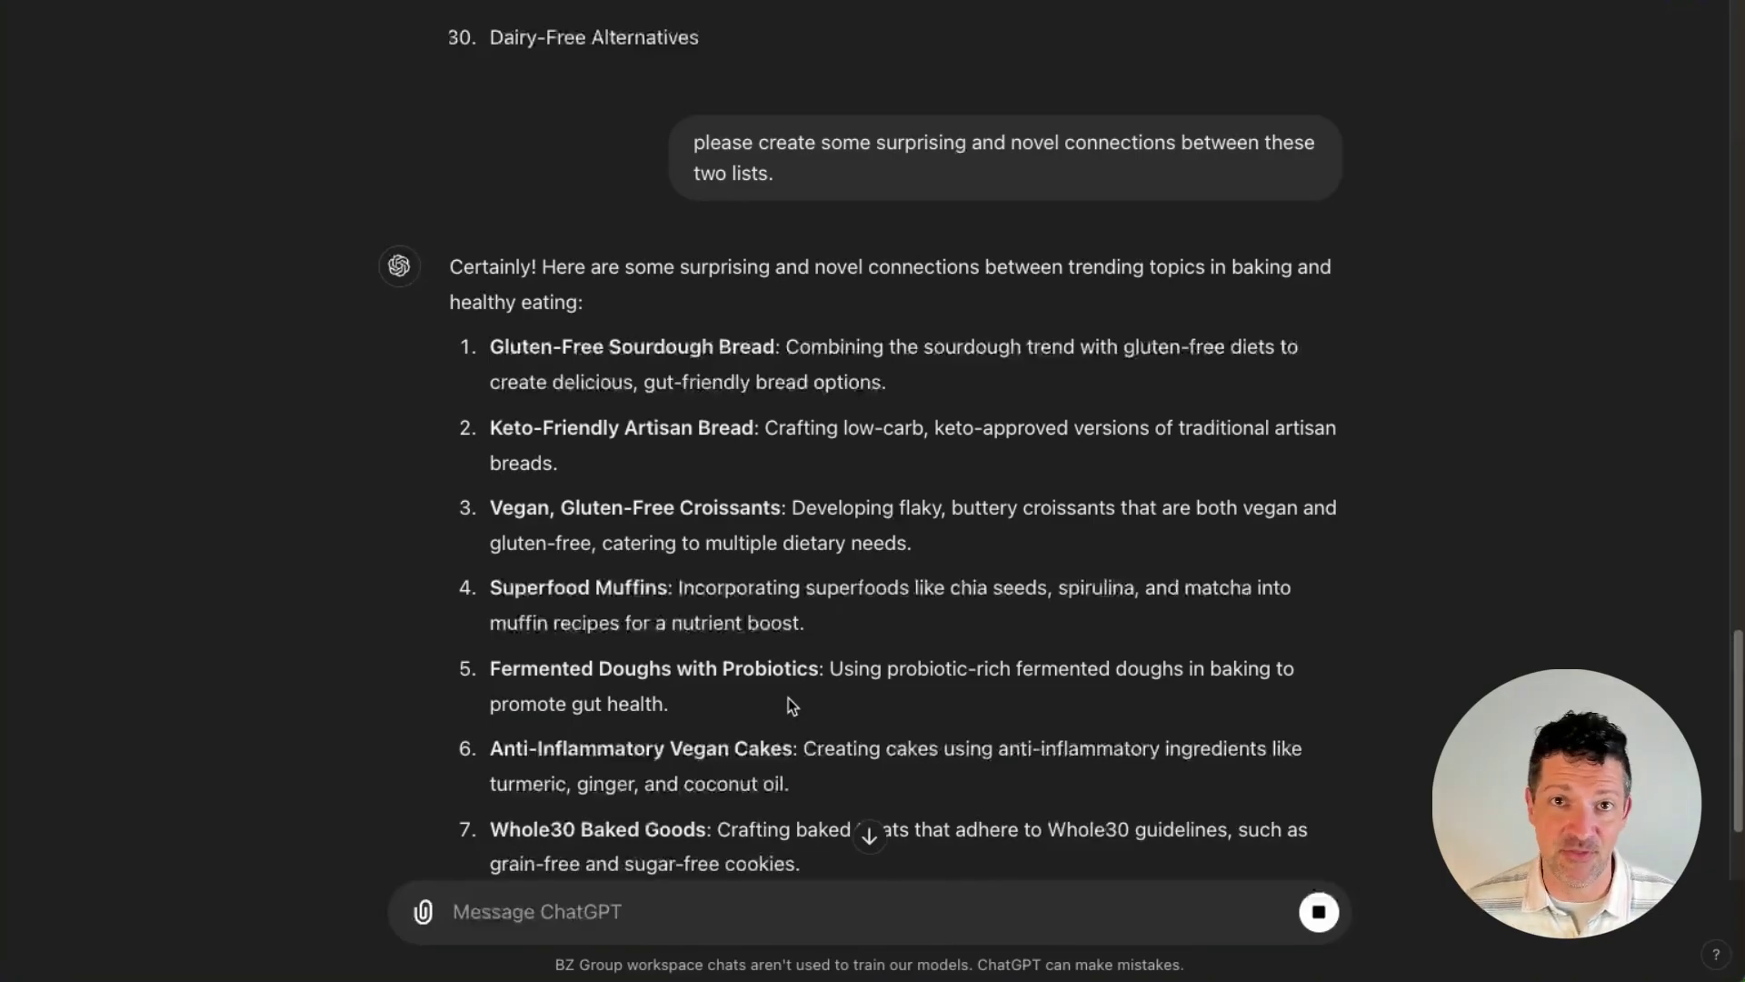
scroll(788, 697, "down", 3)
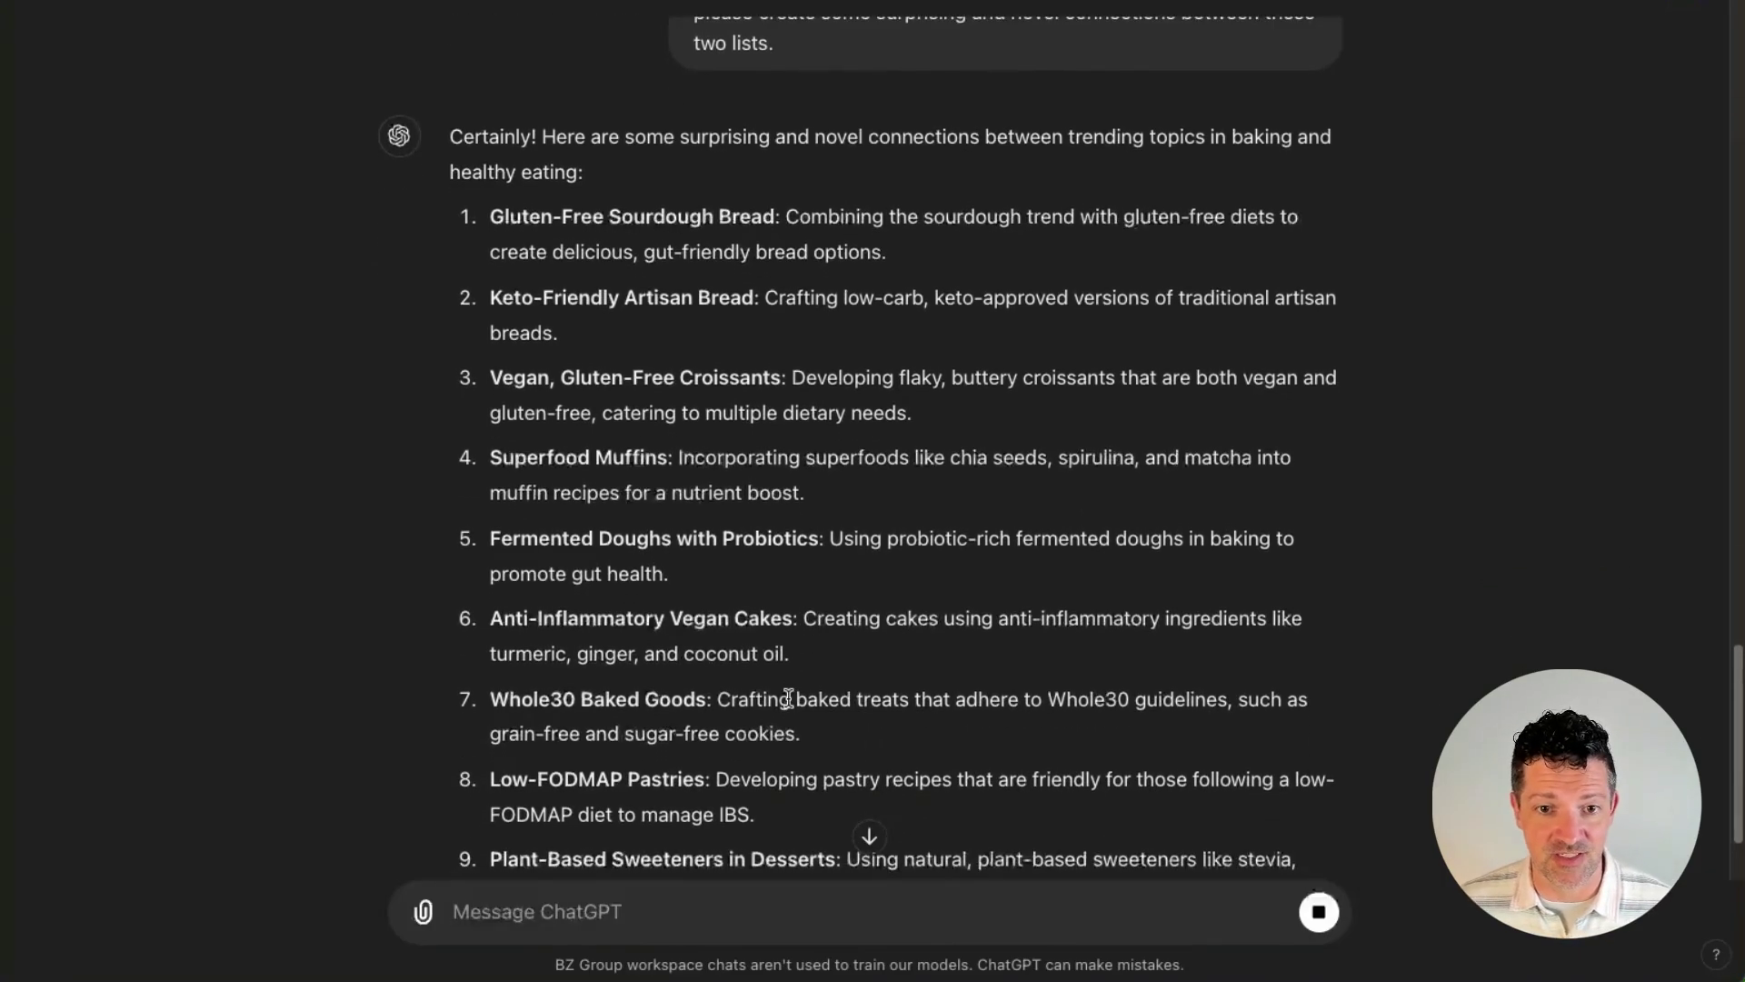
scroll(791, 699, "down", 2)
triple_click(896, 401)
- Review the Superfood Muffins video script and send the audio-only transcript request
scroll(896, 400, "down", 4)
scroll(896, 401, "down", 15)
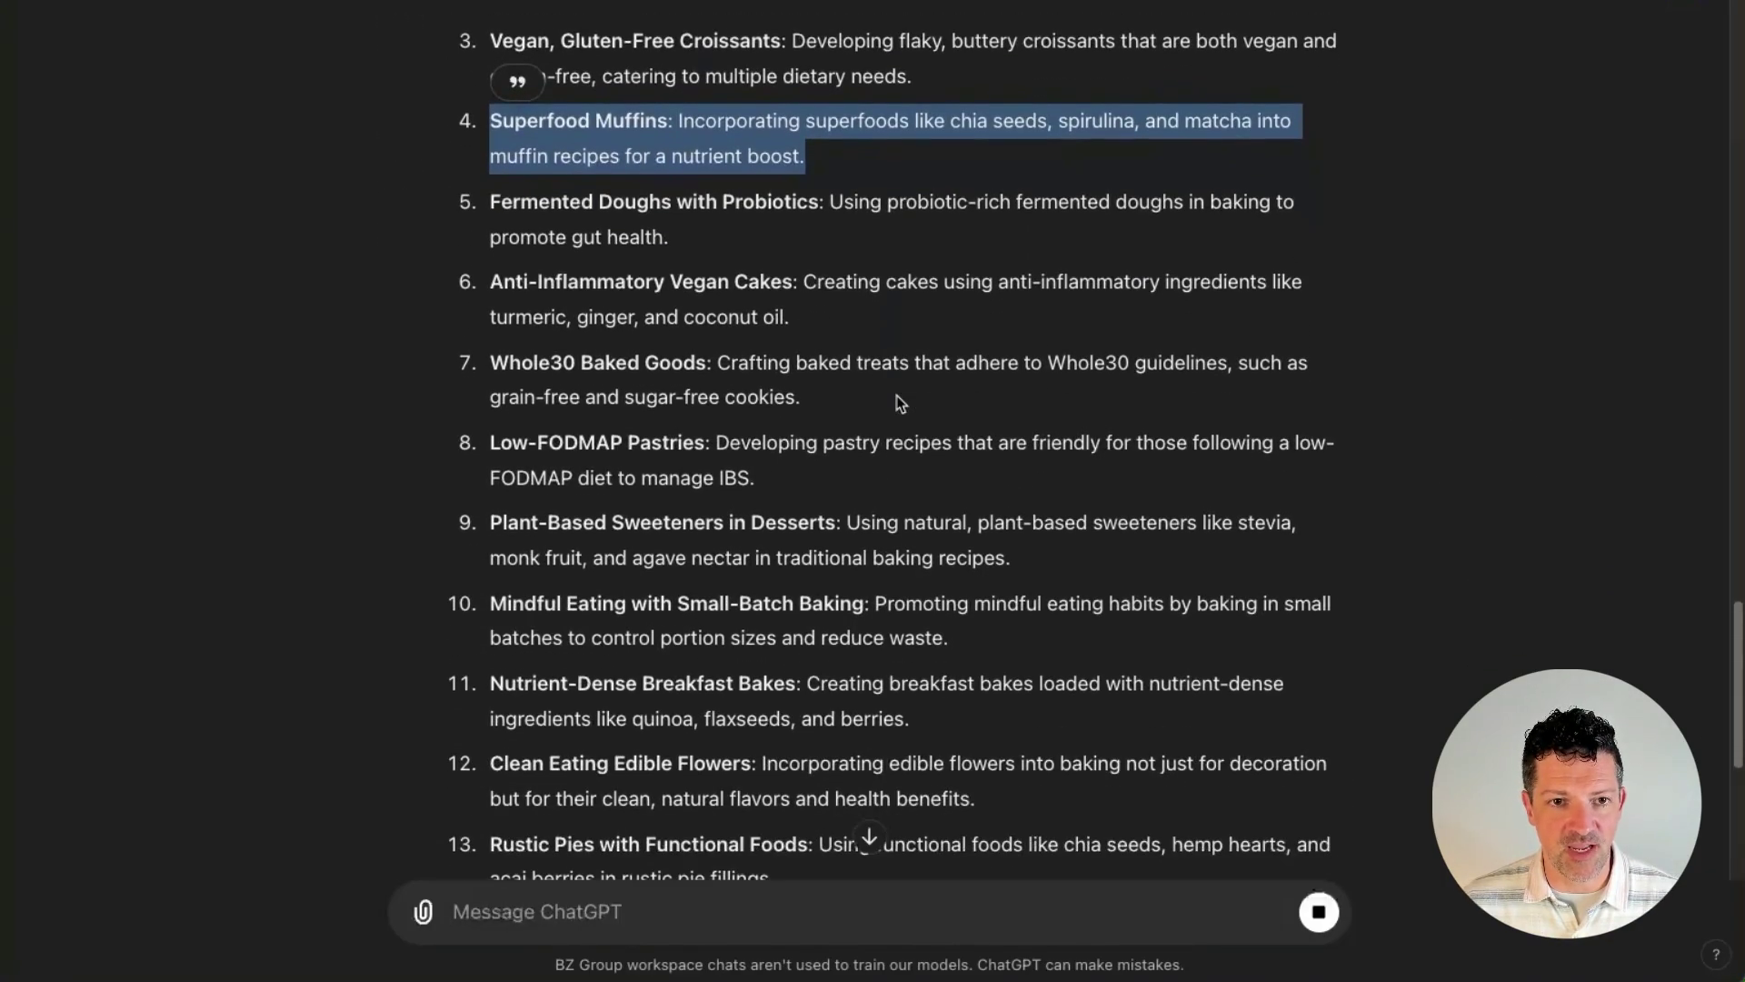
scroll(900, 403, "down", 3)
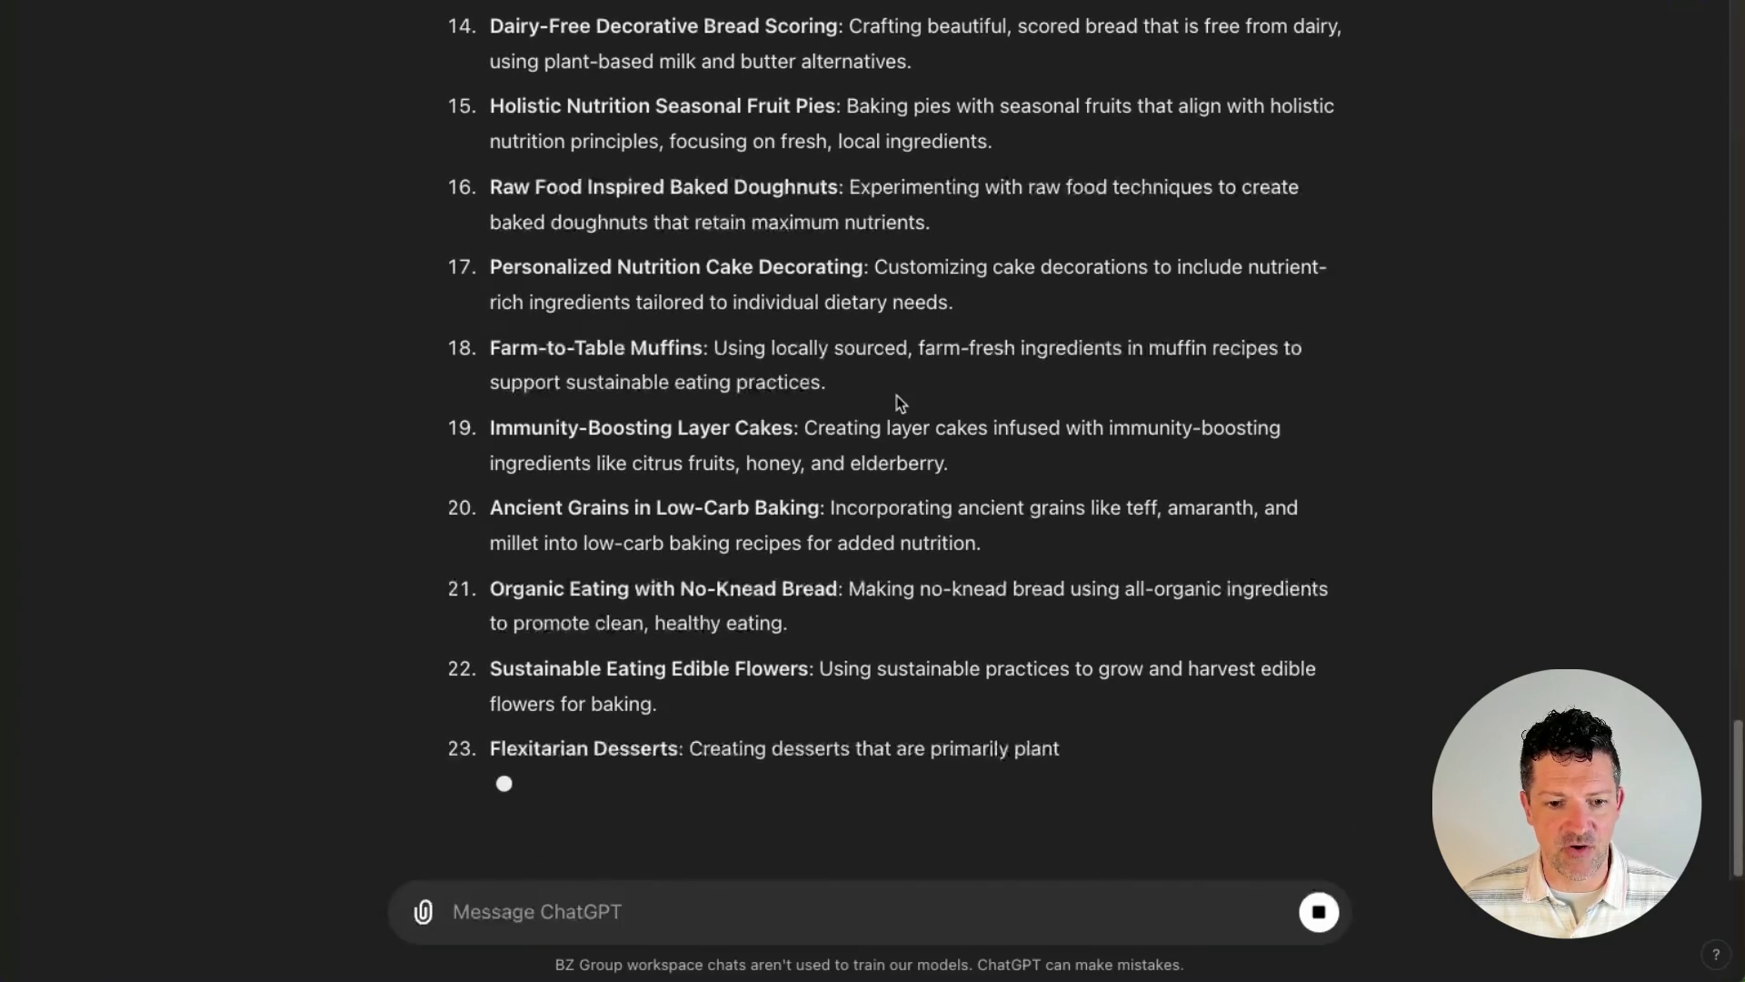
scroll(900, 403, "down", 1)
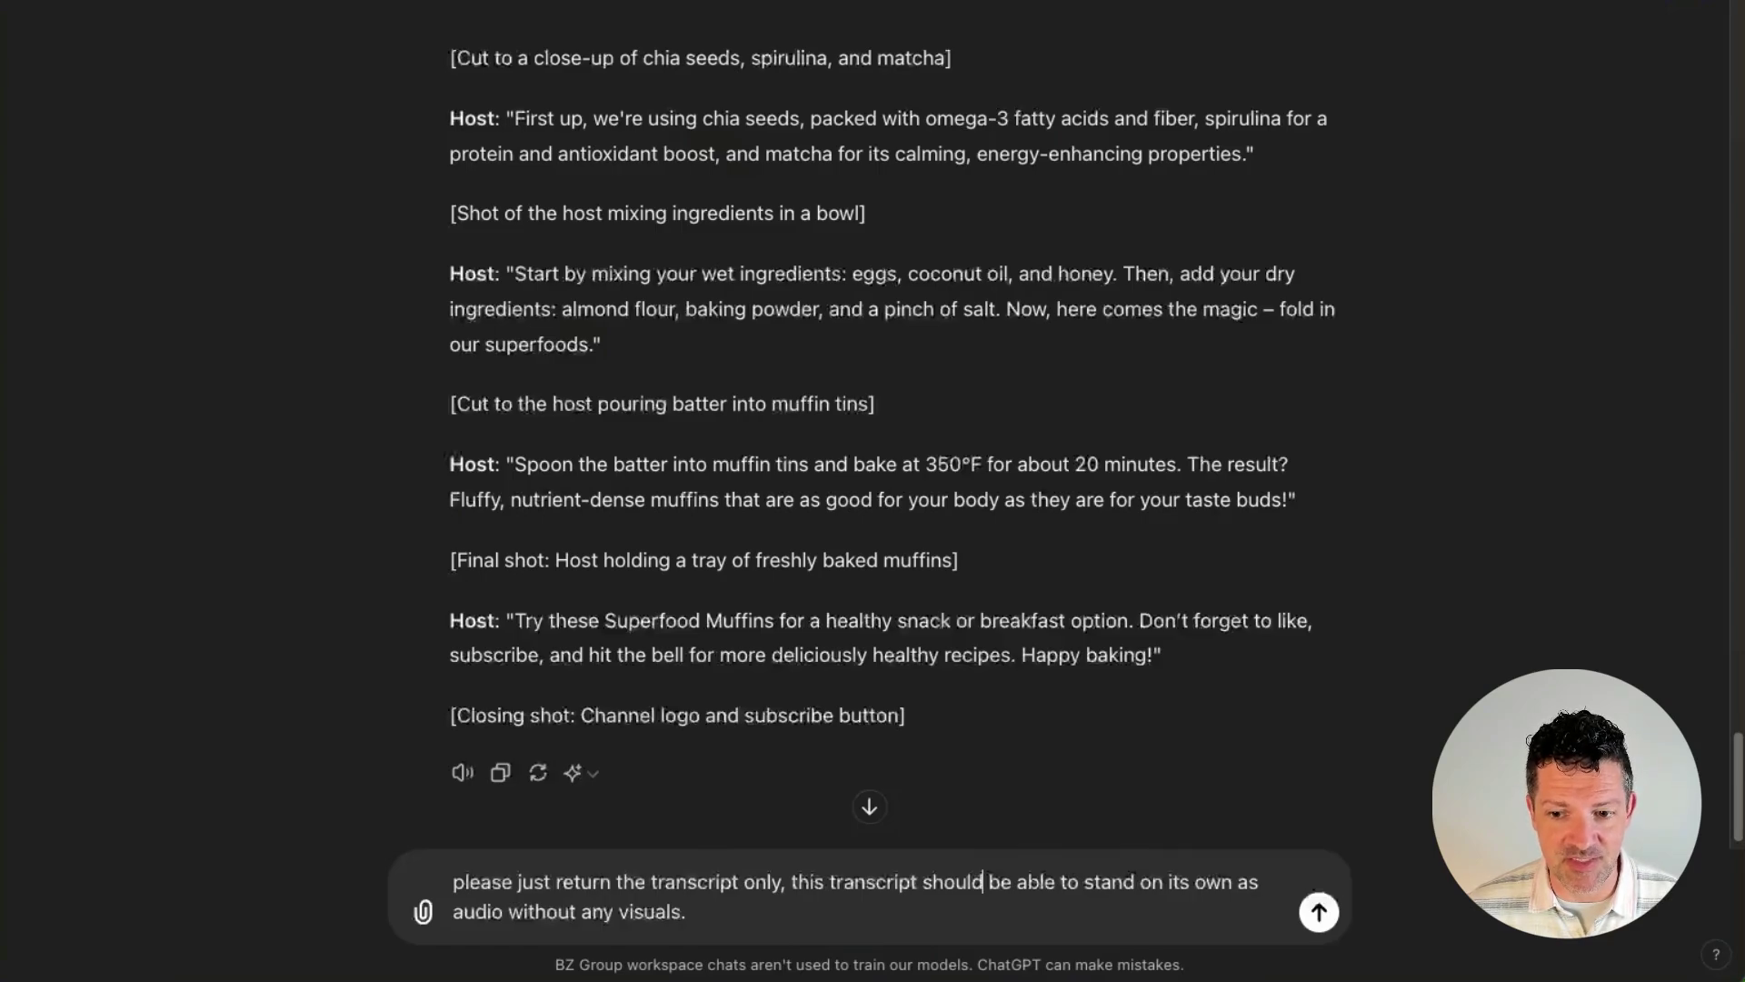
left_click(1319, 912)
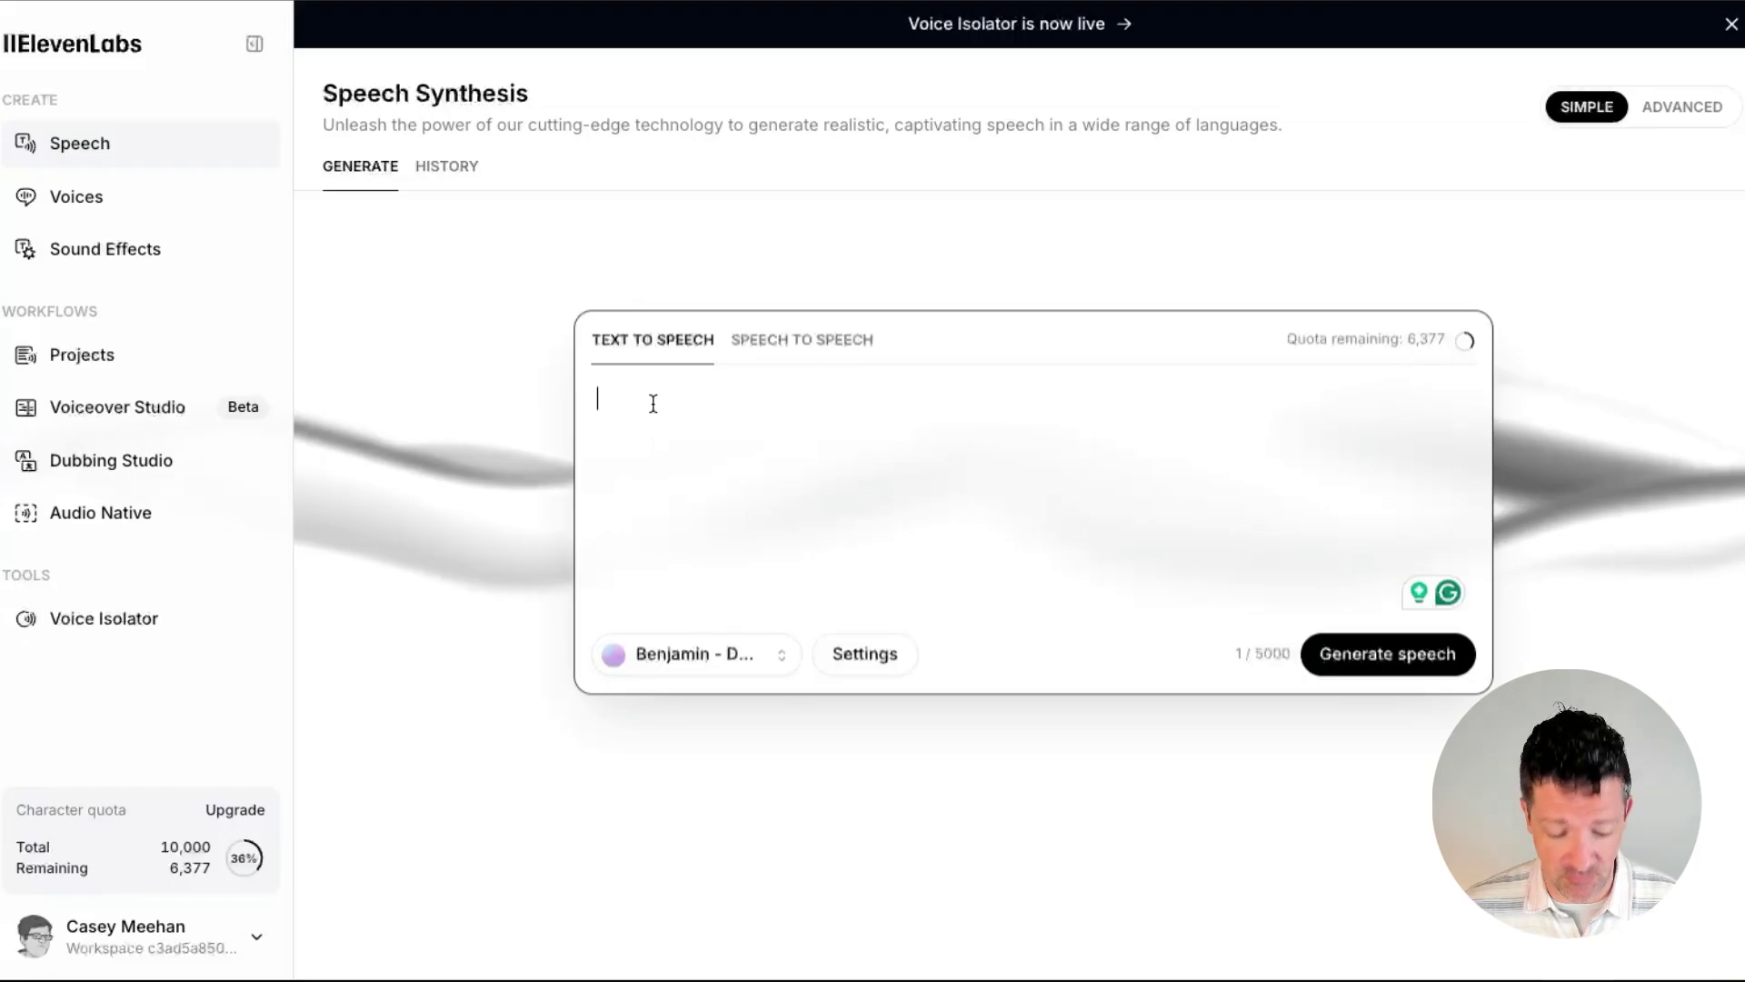
- Paste the Superfood Muffins script into Text to Speech, generate the voiceover, then pause it
type("Today, we're diving into the world of Superfood Muffins, combining the deliciousness of baked treats with the powerhouse nutrients of superfoods! First up, we're using chia seeds, packed with omega-3 fatty acids and fiber, spirulina for a protein and antioxidant boost, and matcha for its calming, energy-enhancing properties.  Start by mixing your wet ingredients: eggs, coconut oil, and honey. Then, add your dry ingredients: almond flour, baking powder, and a pinch of salt. Now, here comes the magic – fold in our superfoods. Spoon the batter into muffin tins and bake at 350°F for about 20 minutes. The result? Fluffy, nutrient-dense muffins that are as good for your body as they are for your taste buds!  Try these Superfood Muffins for a healthy snack or breakfast option. Don’t forget to like, subscribe, and hit the bell for more deliciously healthy recipes. Happy baking!")
left_click(1386, 794)
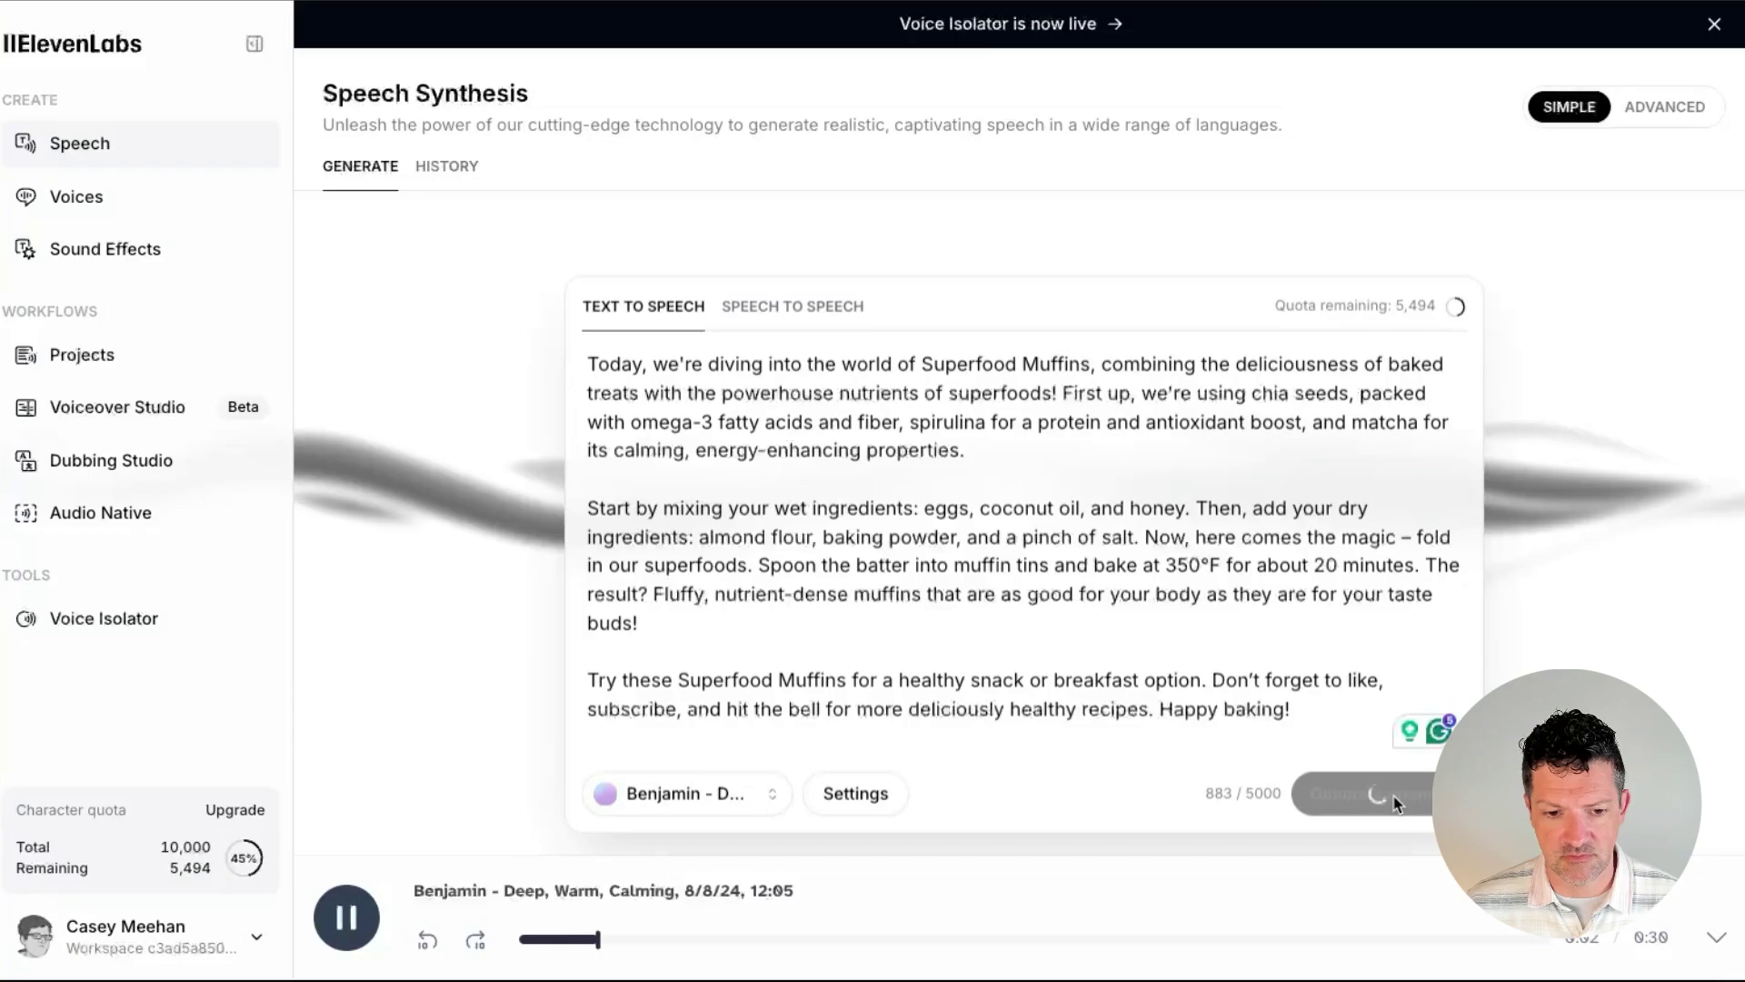
key("space")
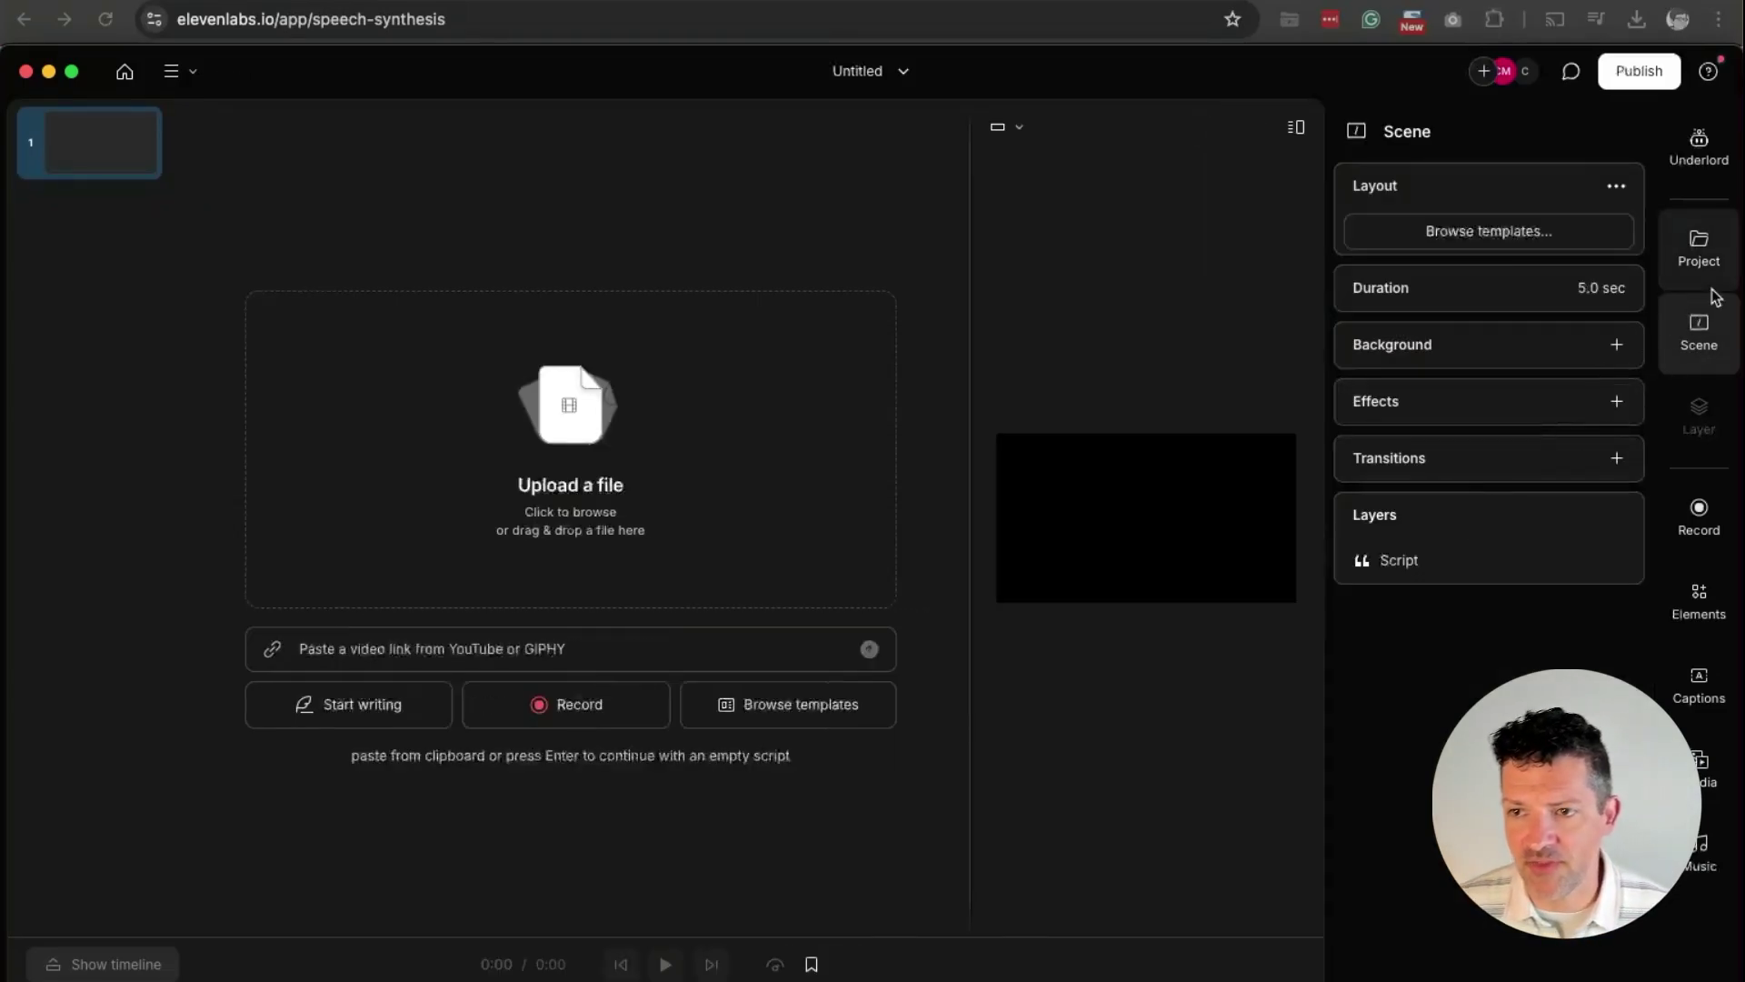
- Import the ElevenLabs voiceover mp3 and add a 'baking' stock video clip to the scene
left_click(1699, 245)
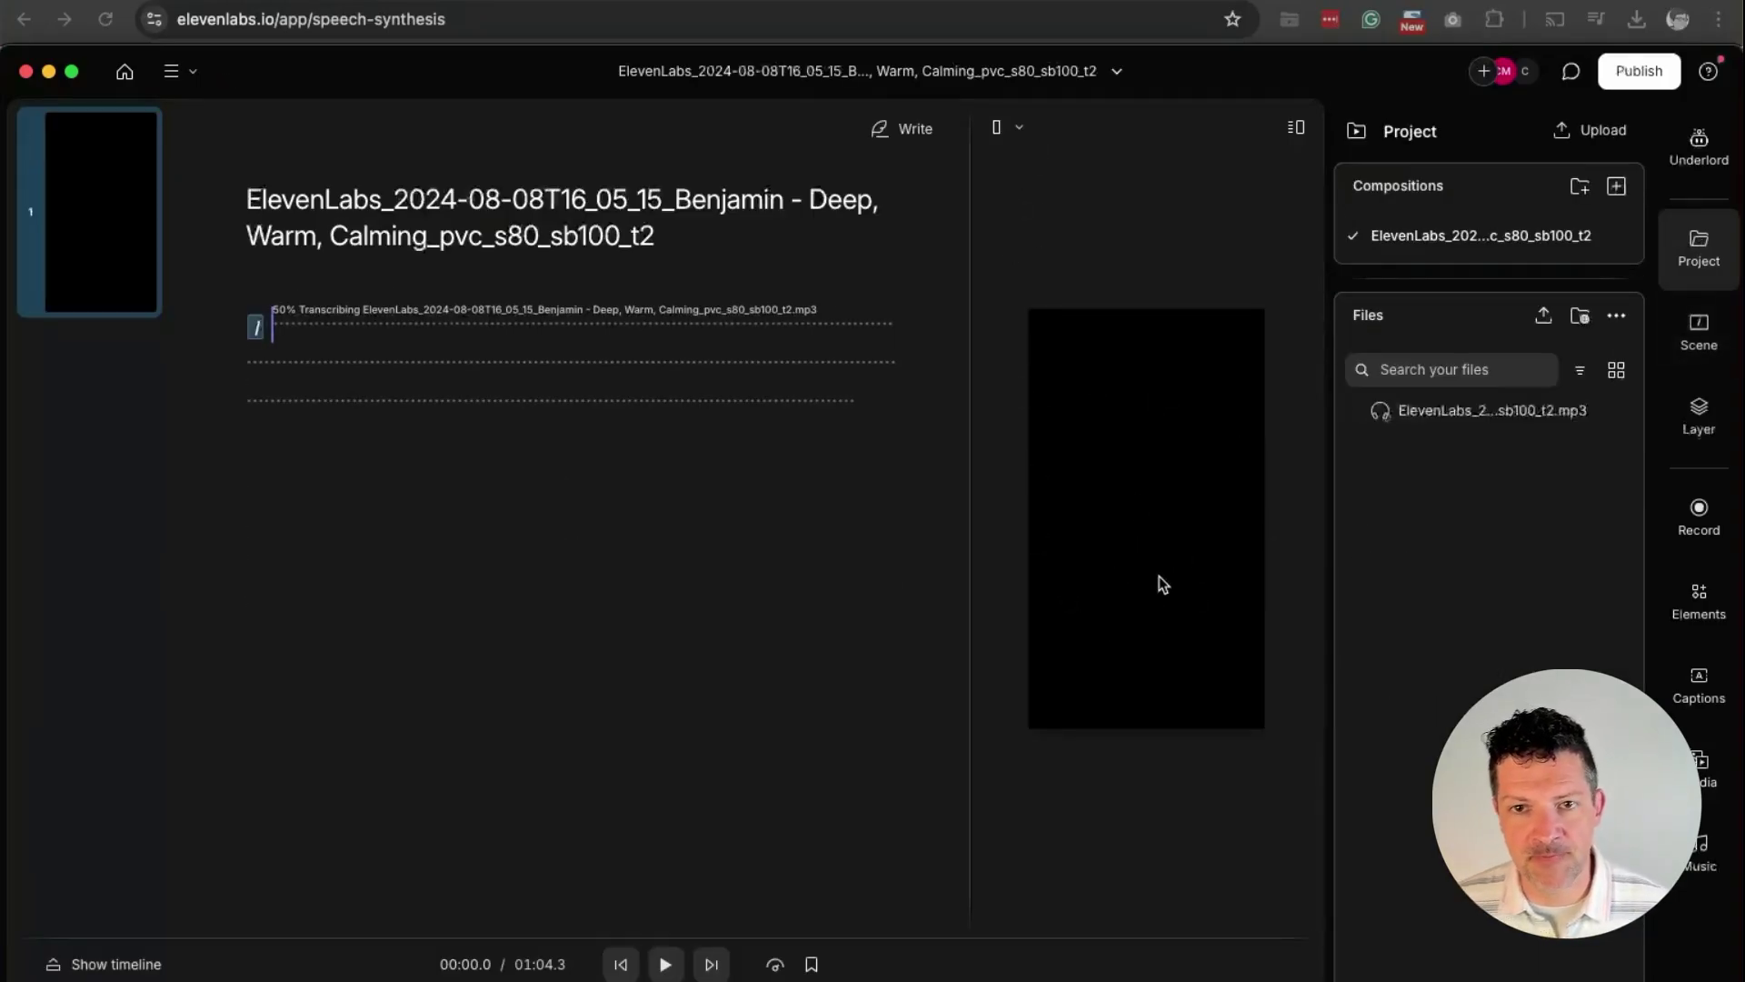
left_click(1702, 771)
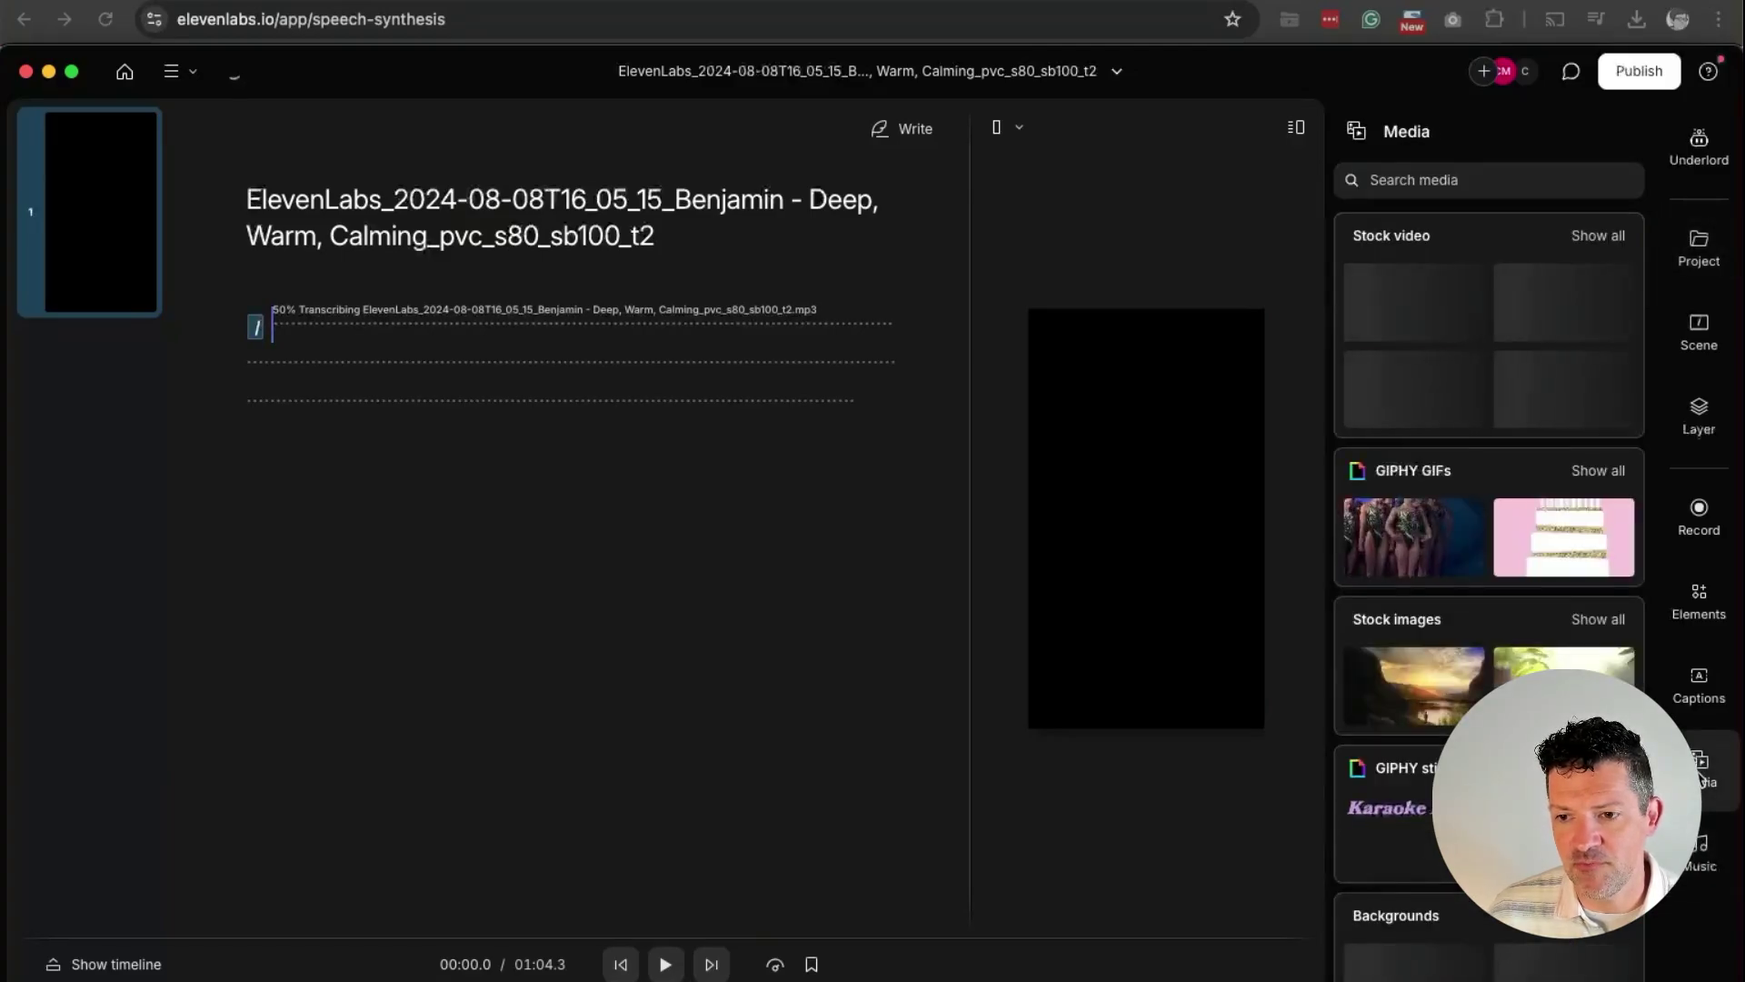
left_click(1413, 180)
type("baking")
left_click_drag(1413, 300, 1109, 514)
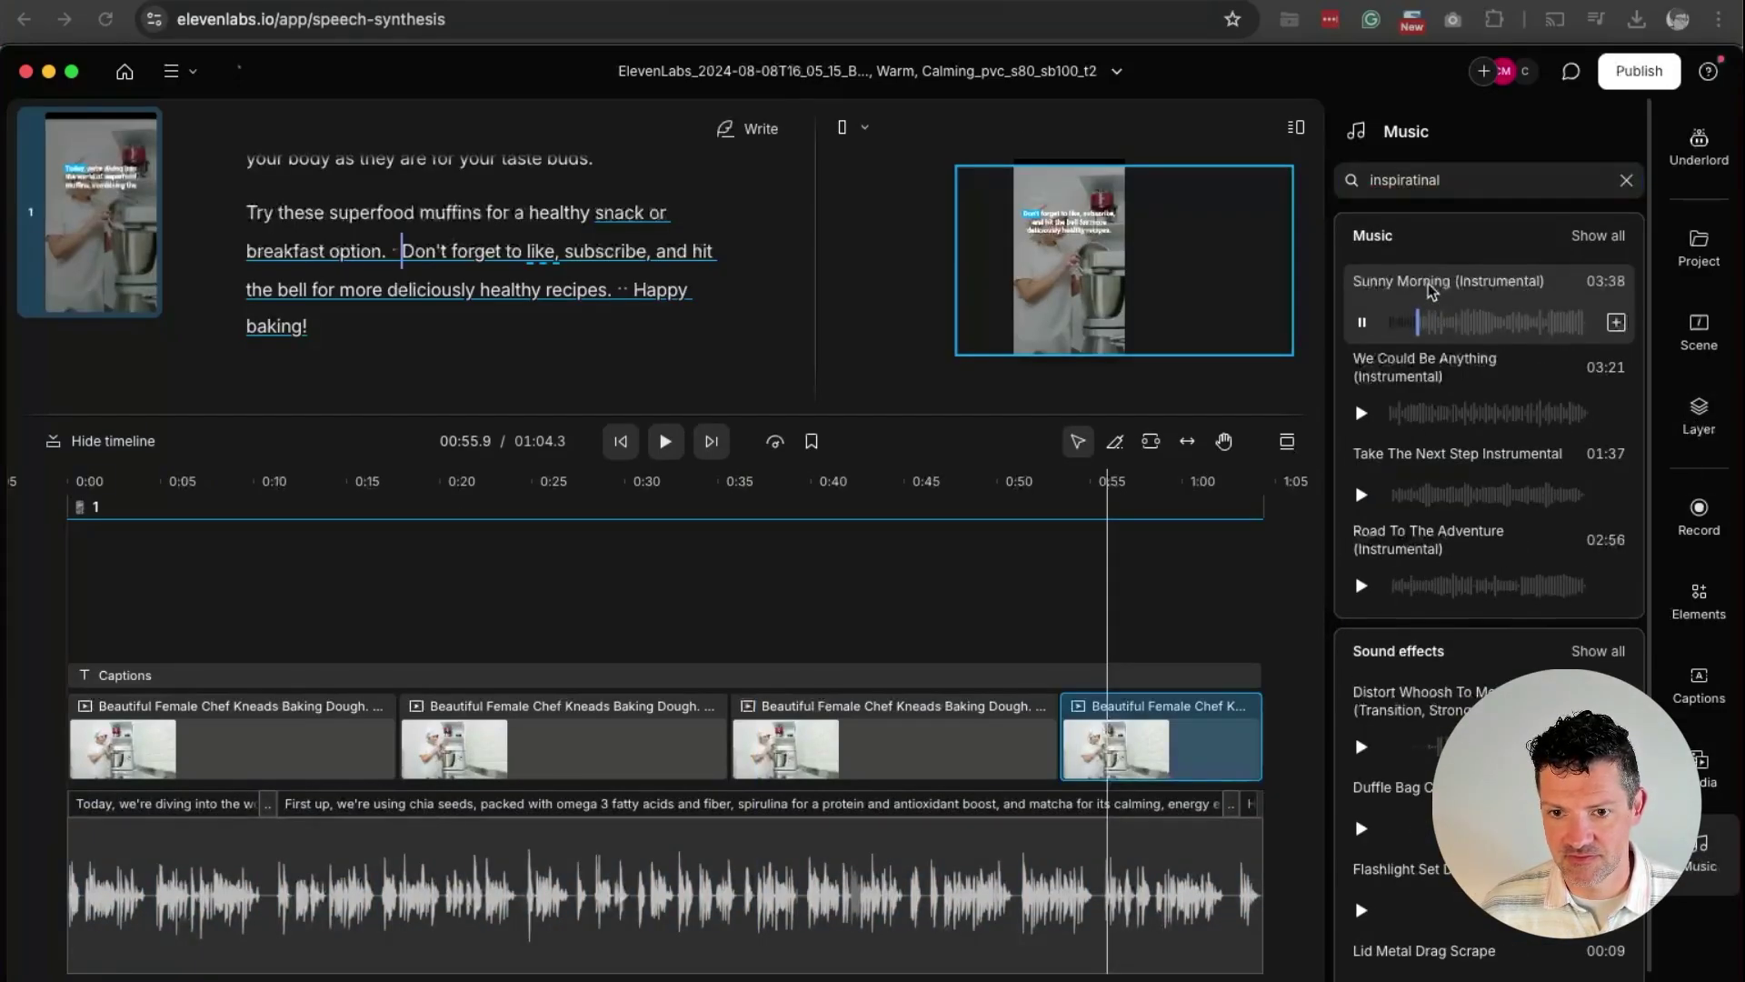
- Add the Sunny Morning music track, preview the video, and bring up Publish
left_click_drag(1431, 291, 855, 718)
left_click(621, 440)
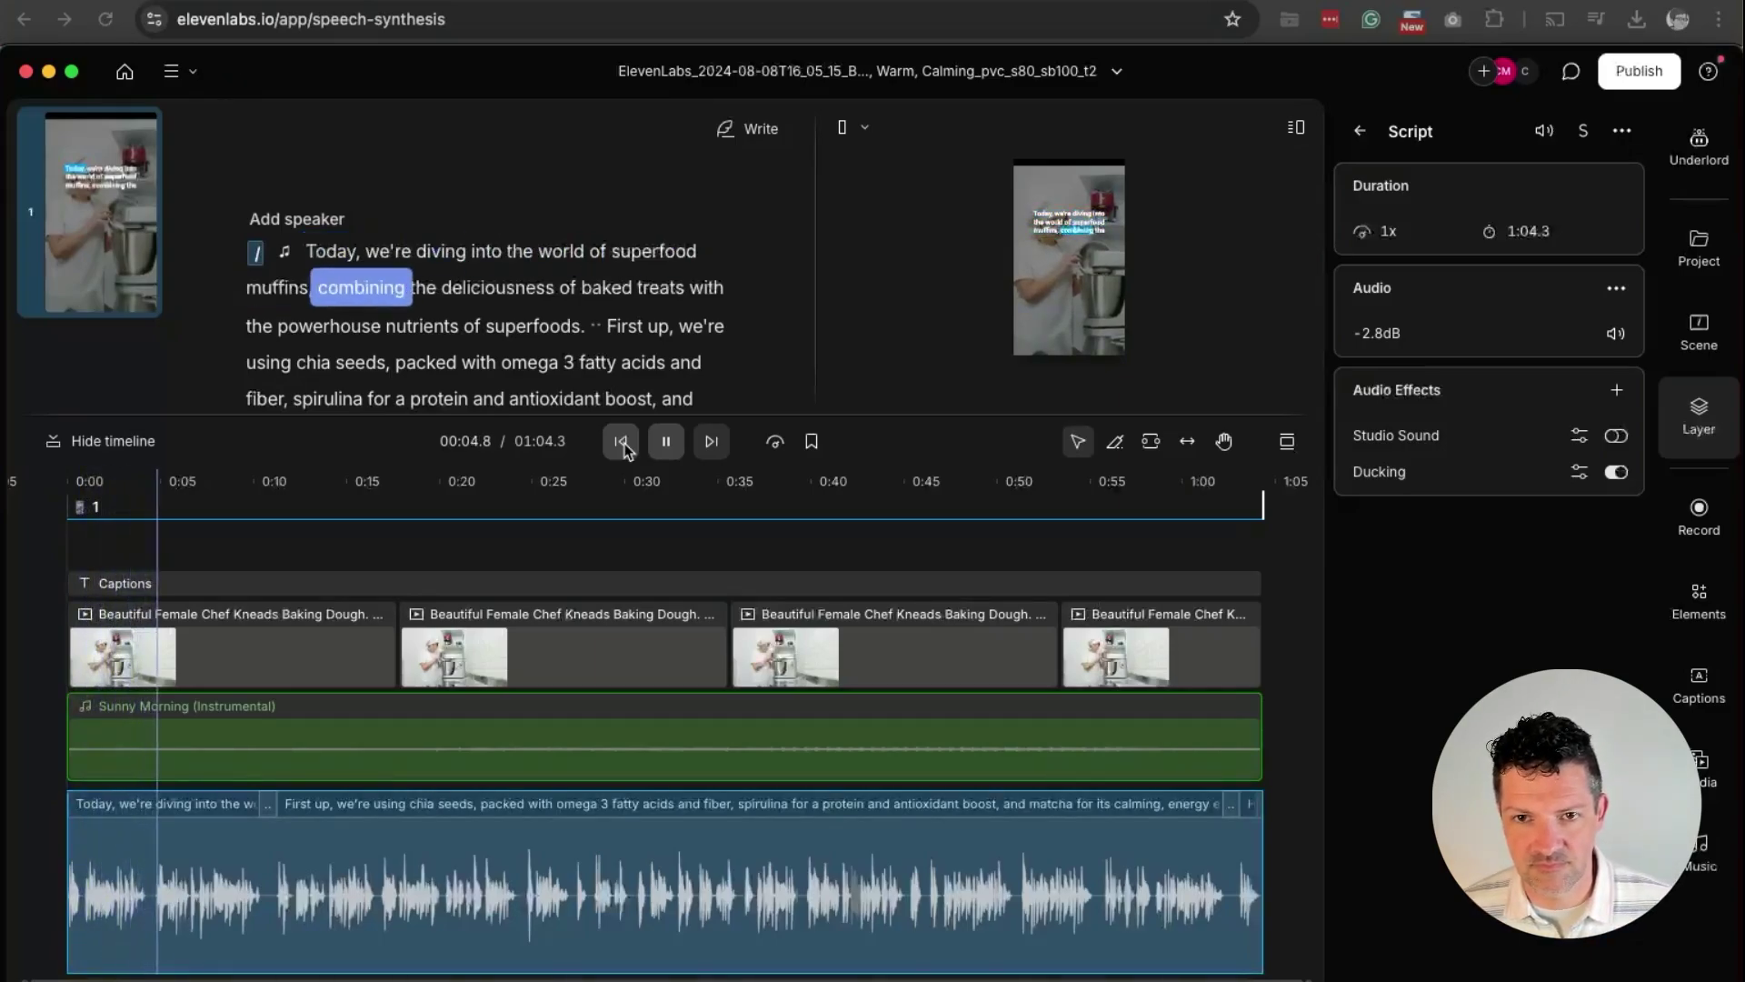
key("space")
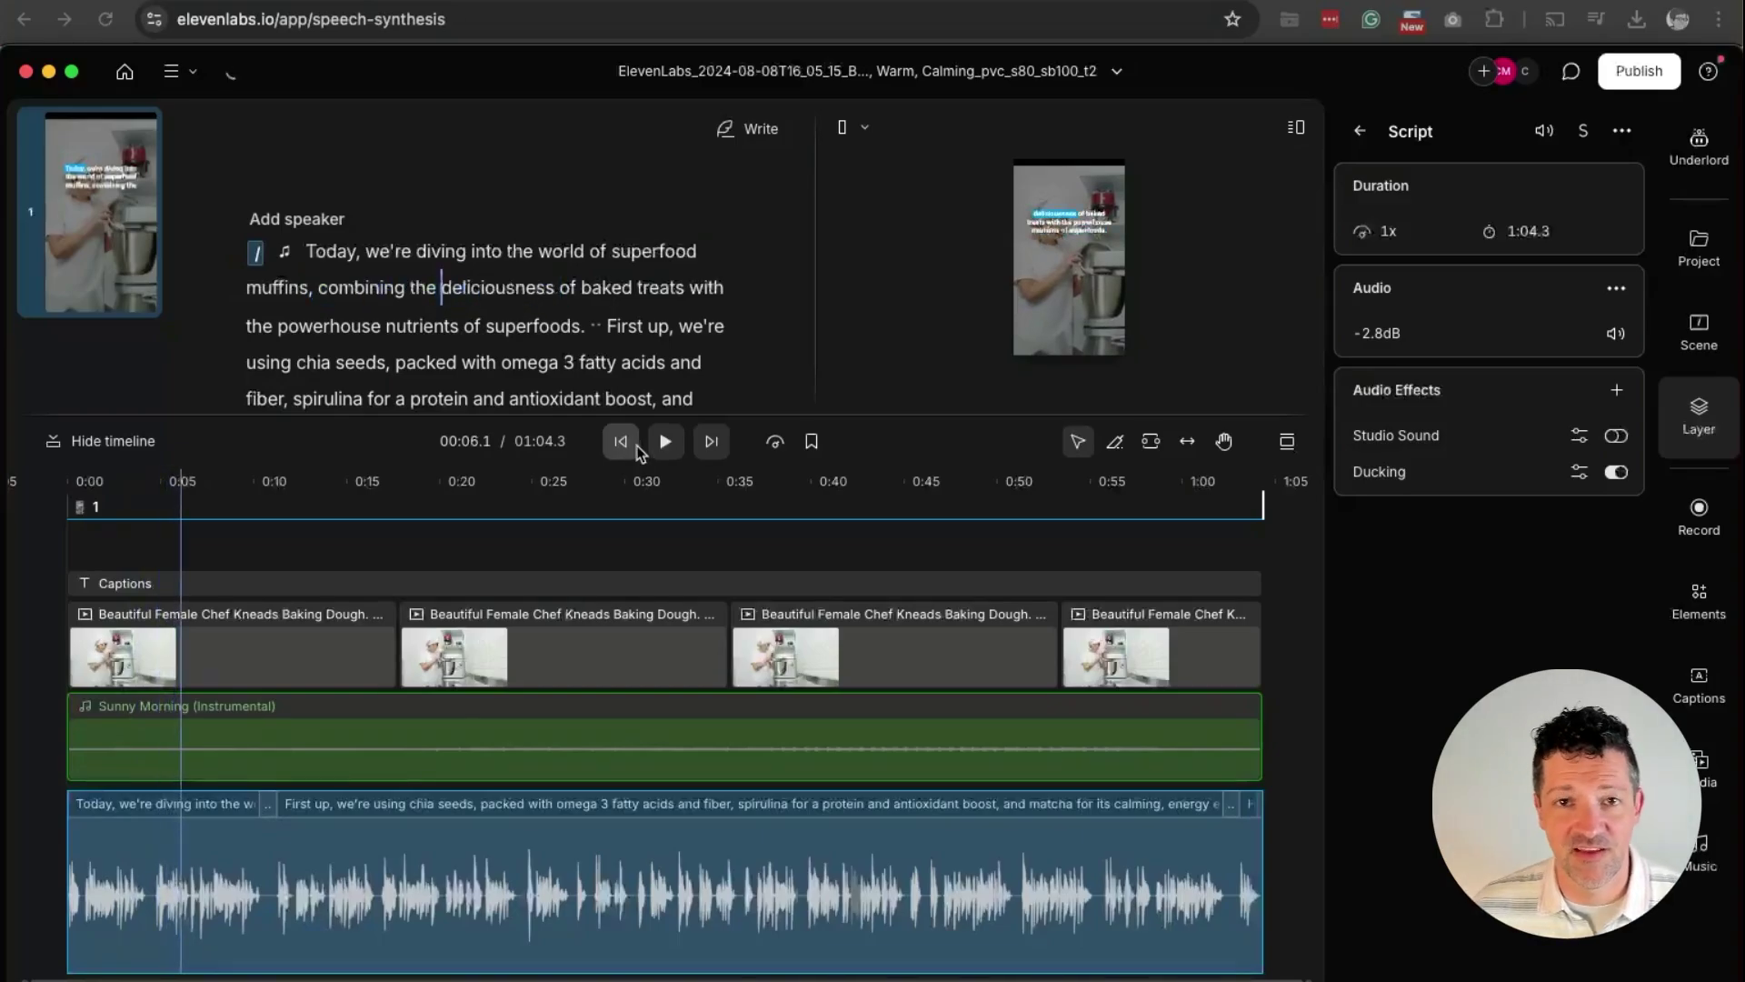
left_click(1609, 75)
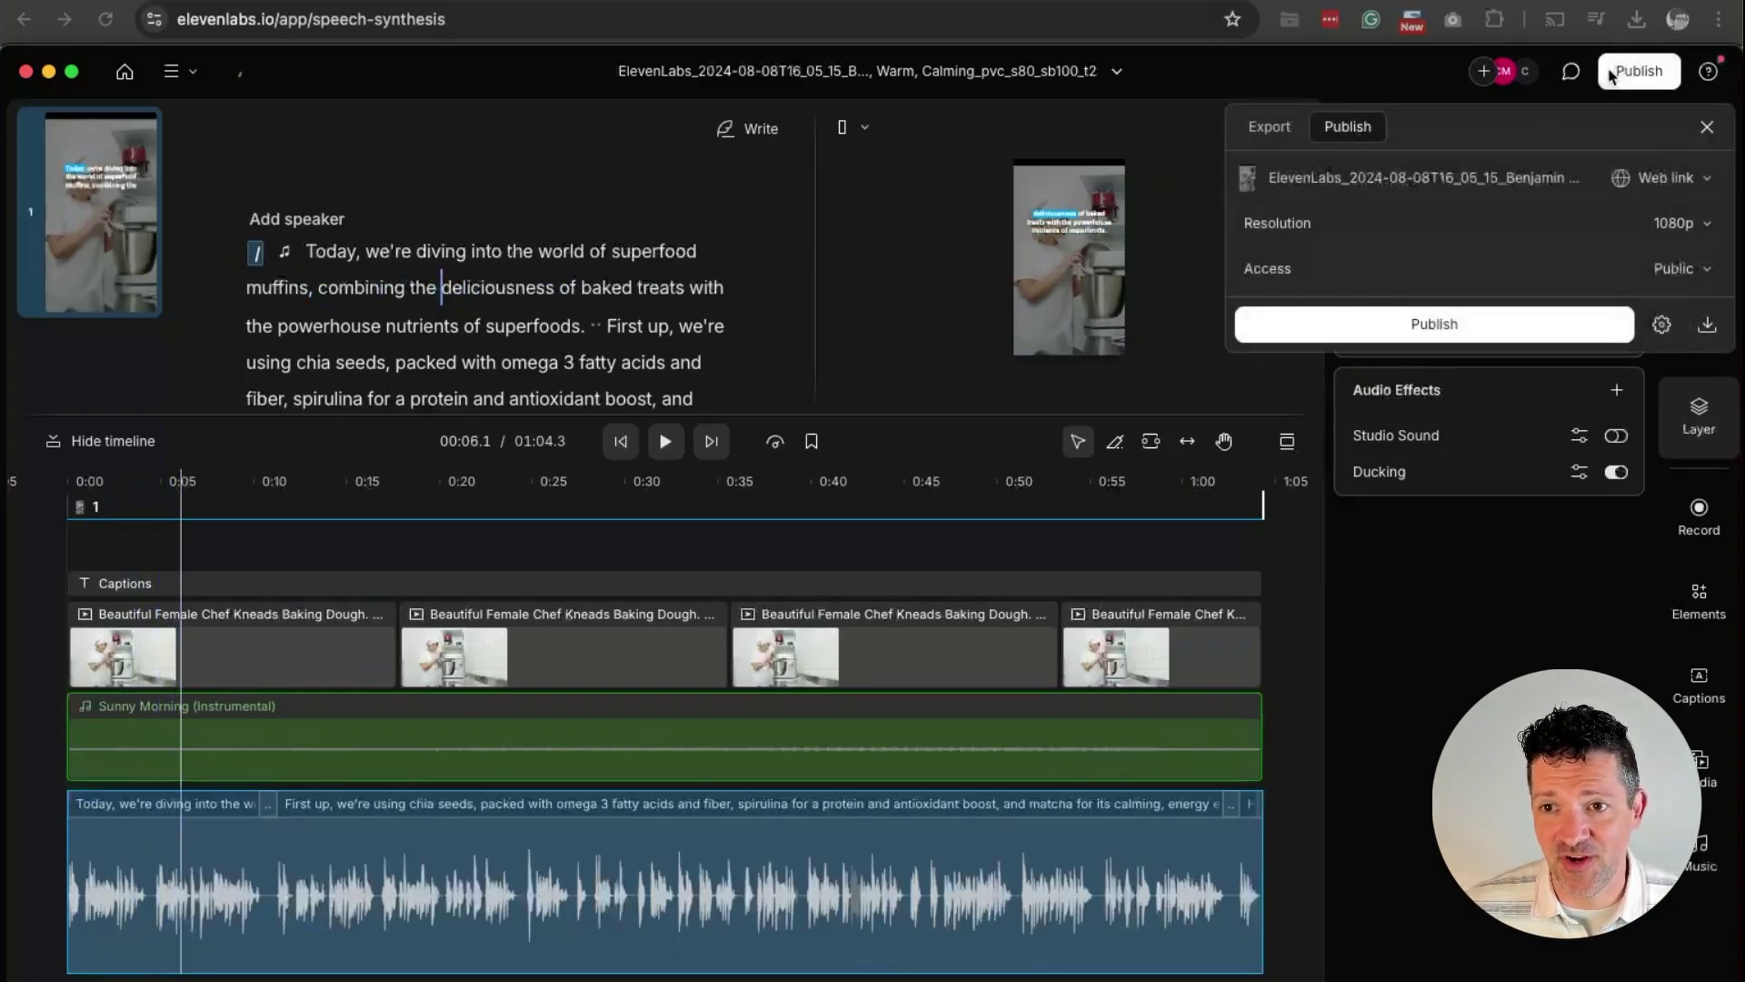
- Switch Publish to Export, then scroll the Google Doc to The Trend Adaptation Mentor
left_click(1268, 139)
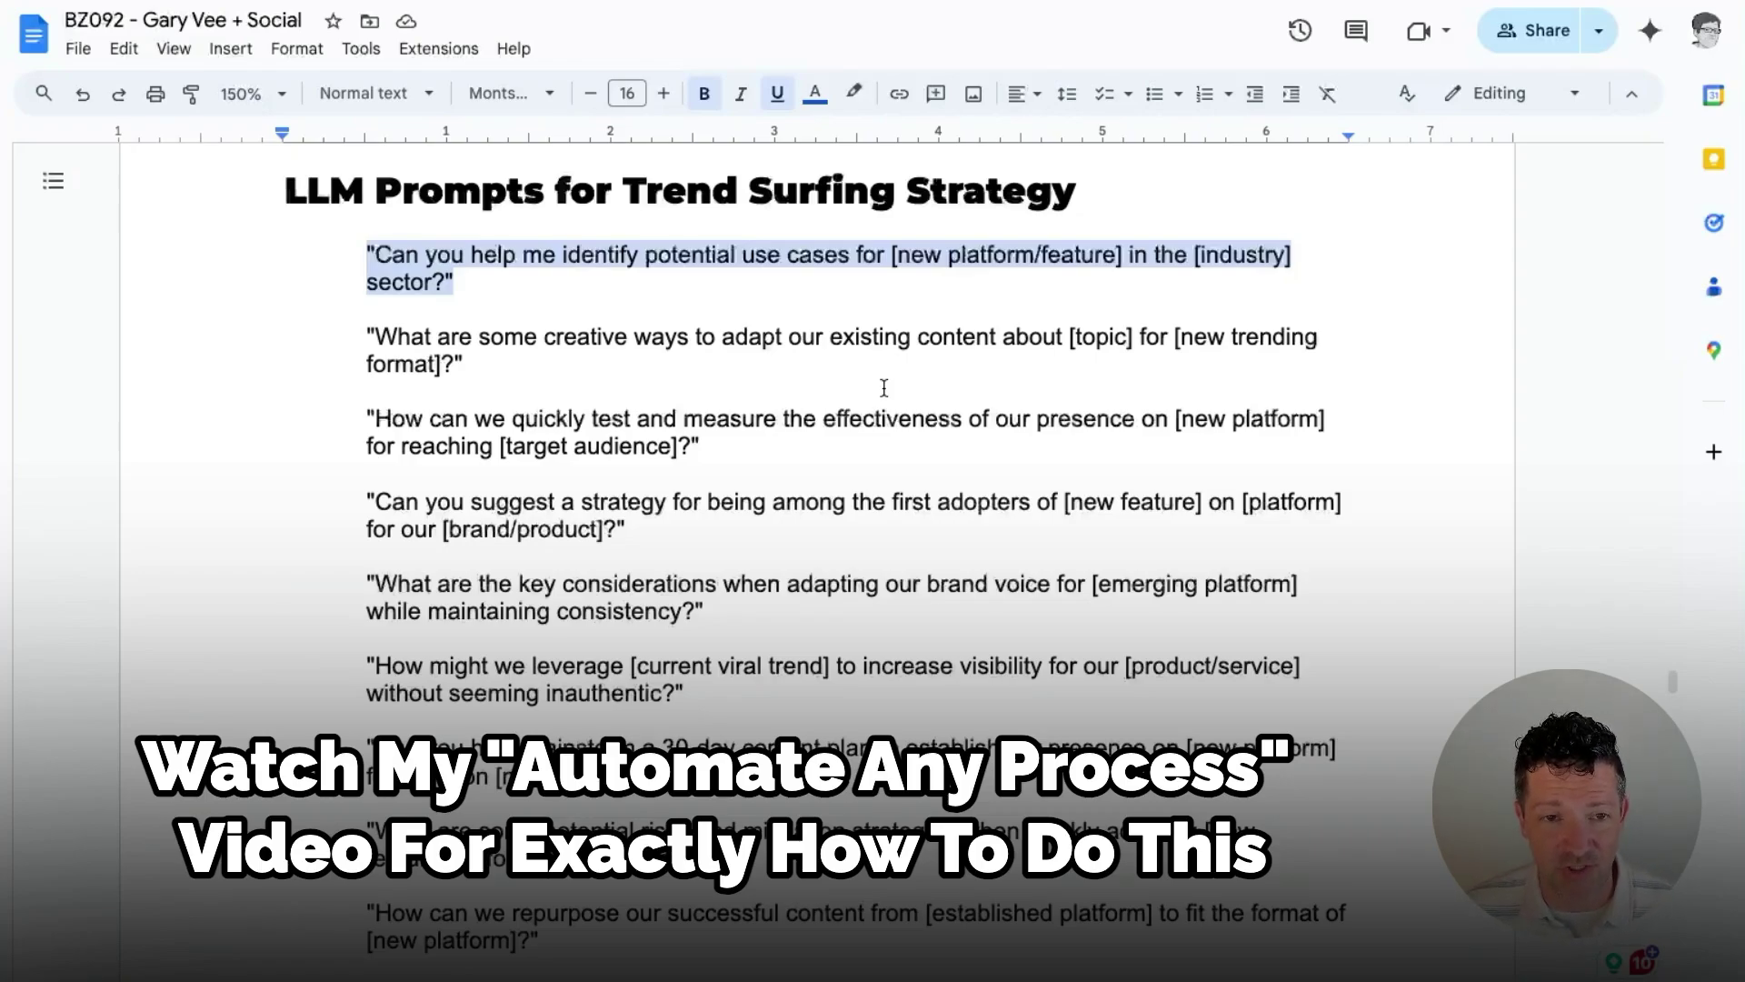
scroll(884, 388, "down", 10)
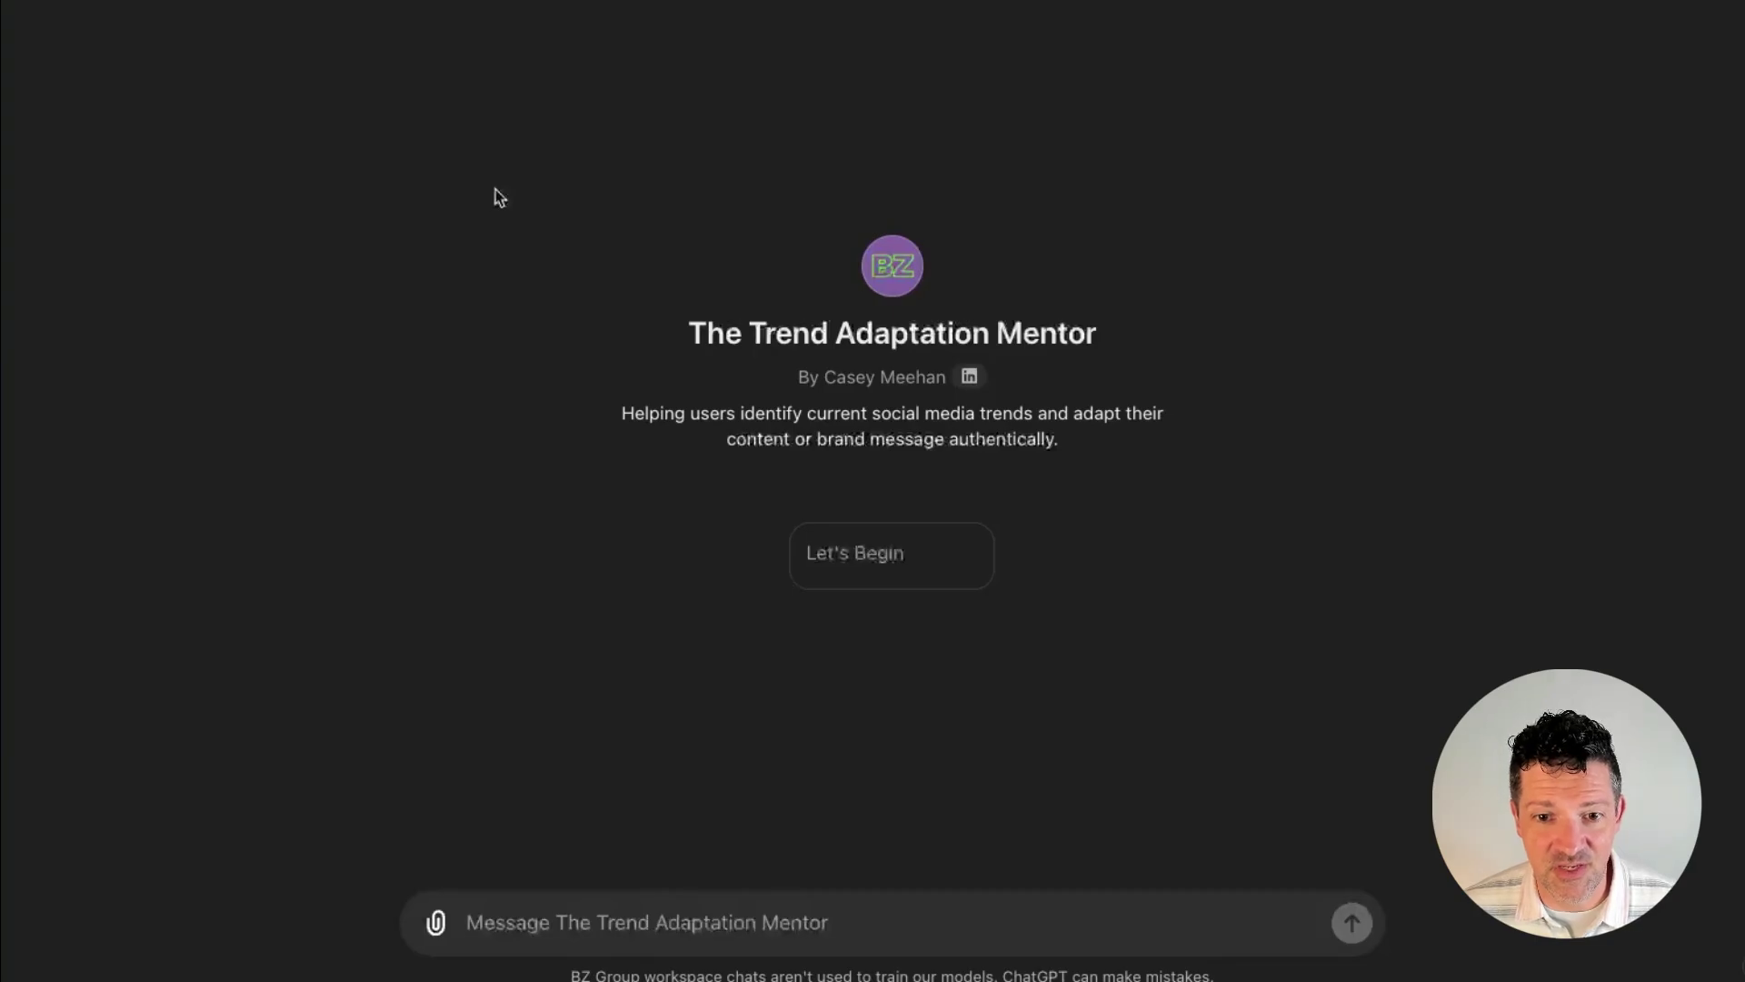
- Start the Trend Adaptation Mentor's guided session with Let's Begin
left_click(865, 570)
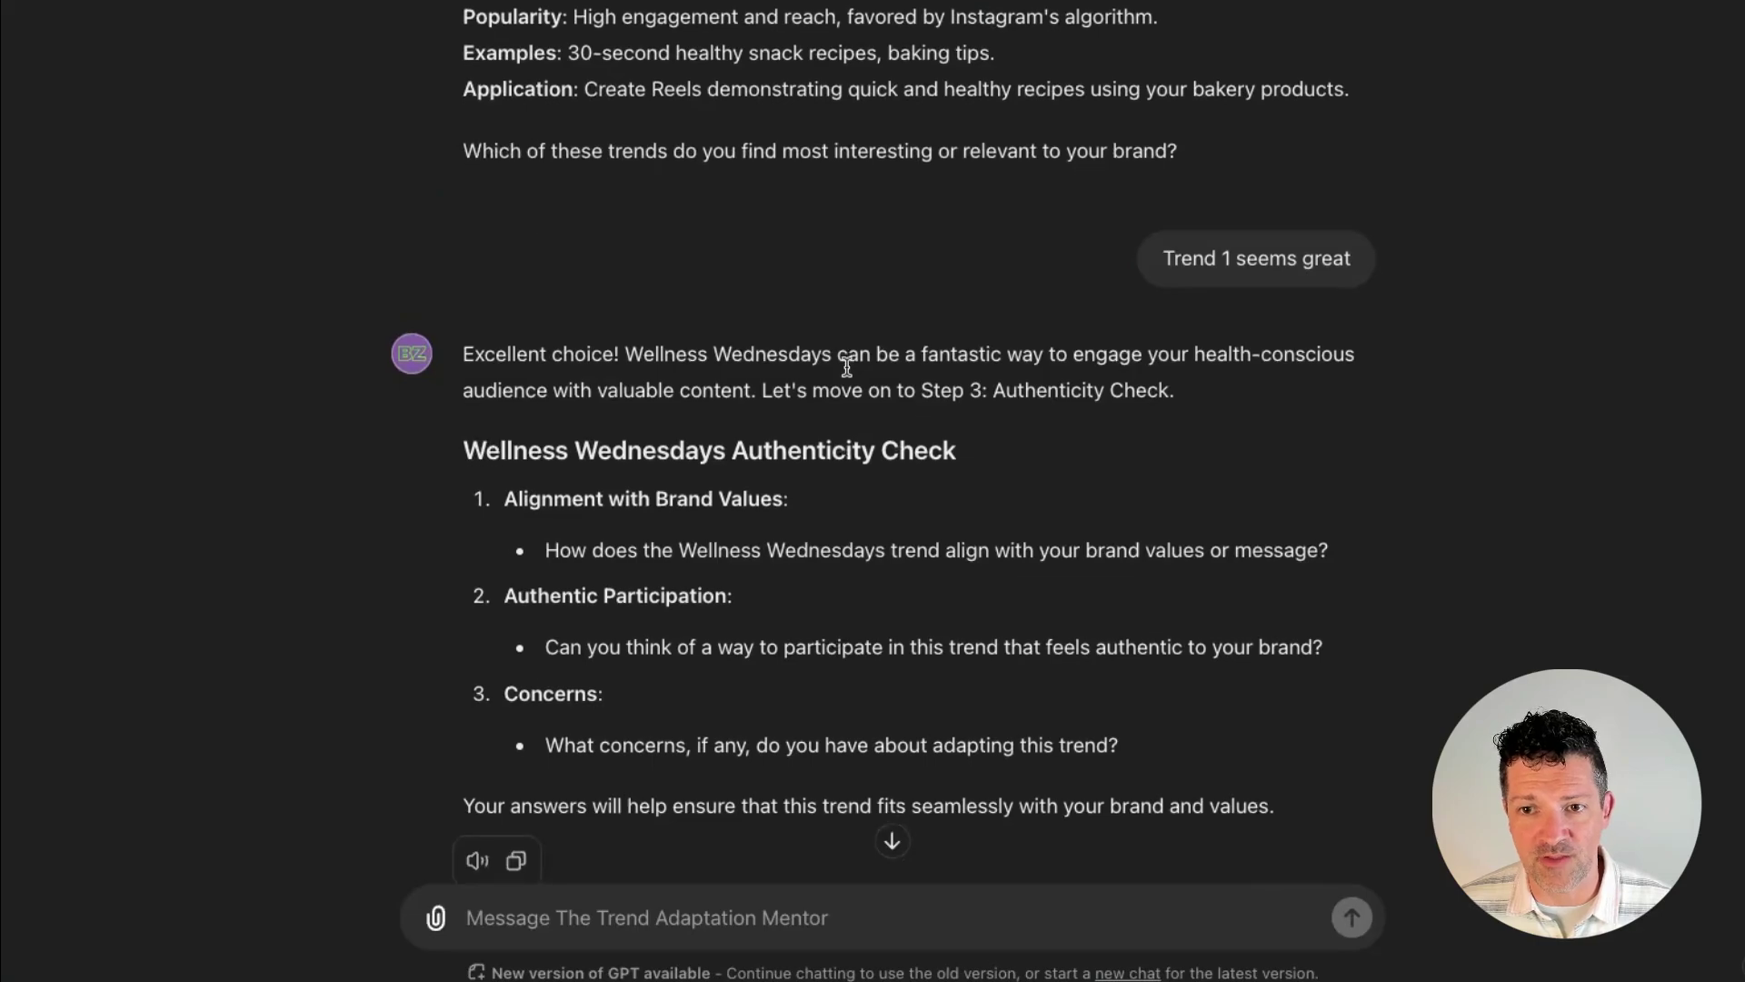
- Scroll to and highlight the Wellness Wednesdays Authenticity Check heading
scroll(751, 385, "down", 1)
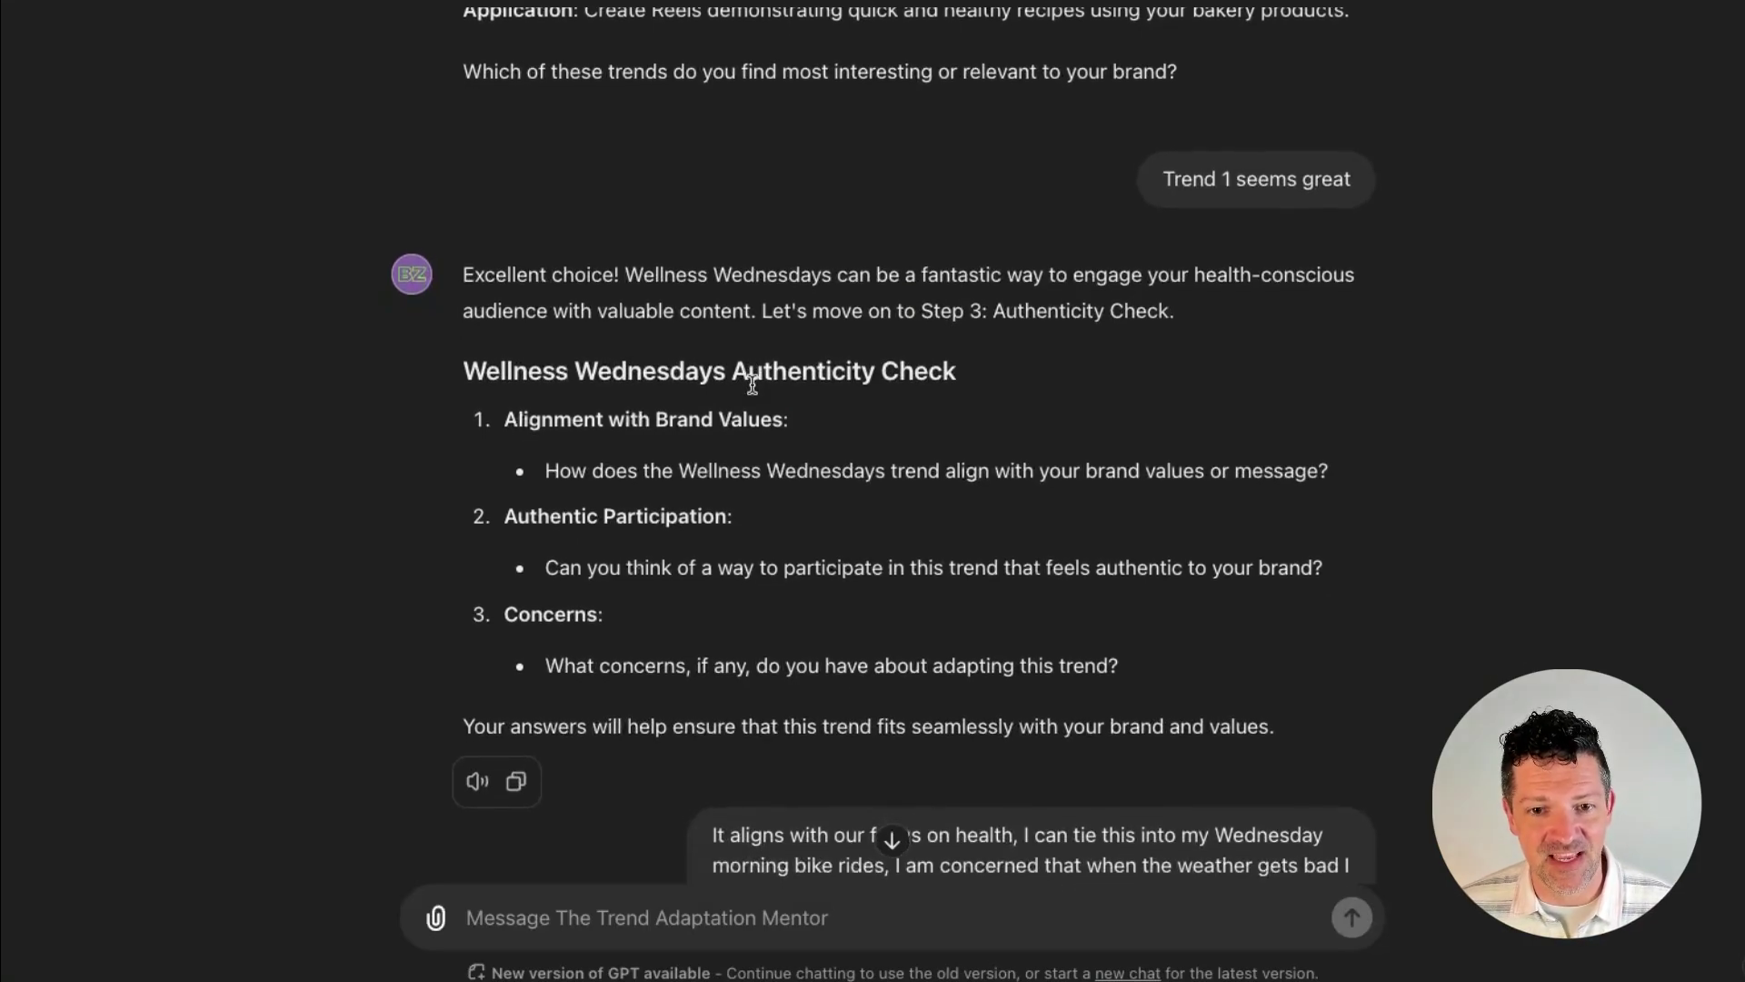
scroll(709, 377, "down", 2)
left_click_drag(463, 329, 988, 356)
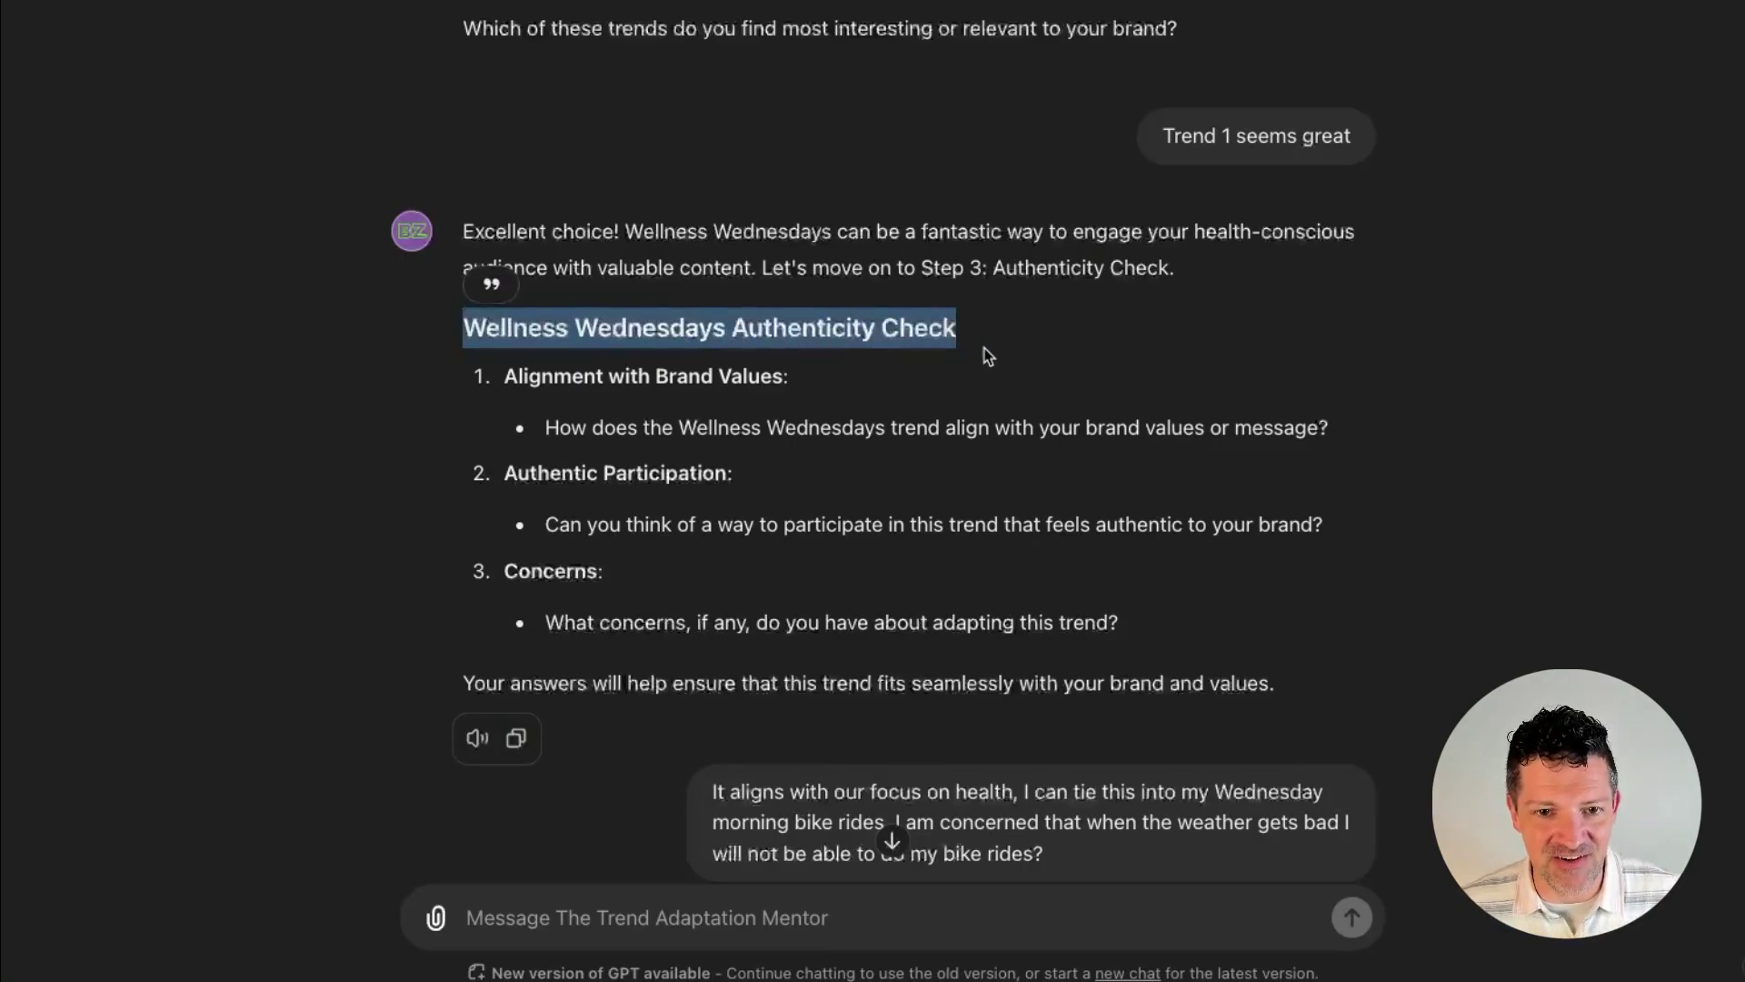
left_click(825, 401)
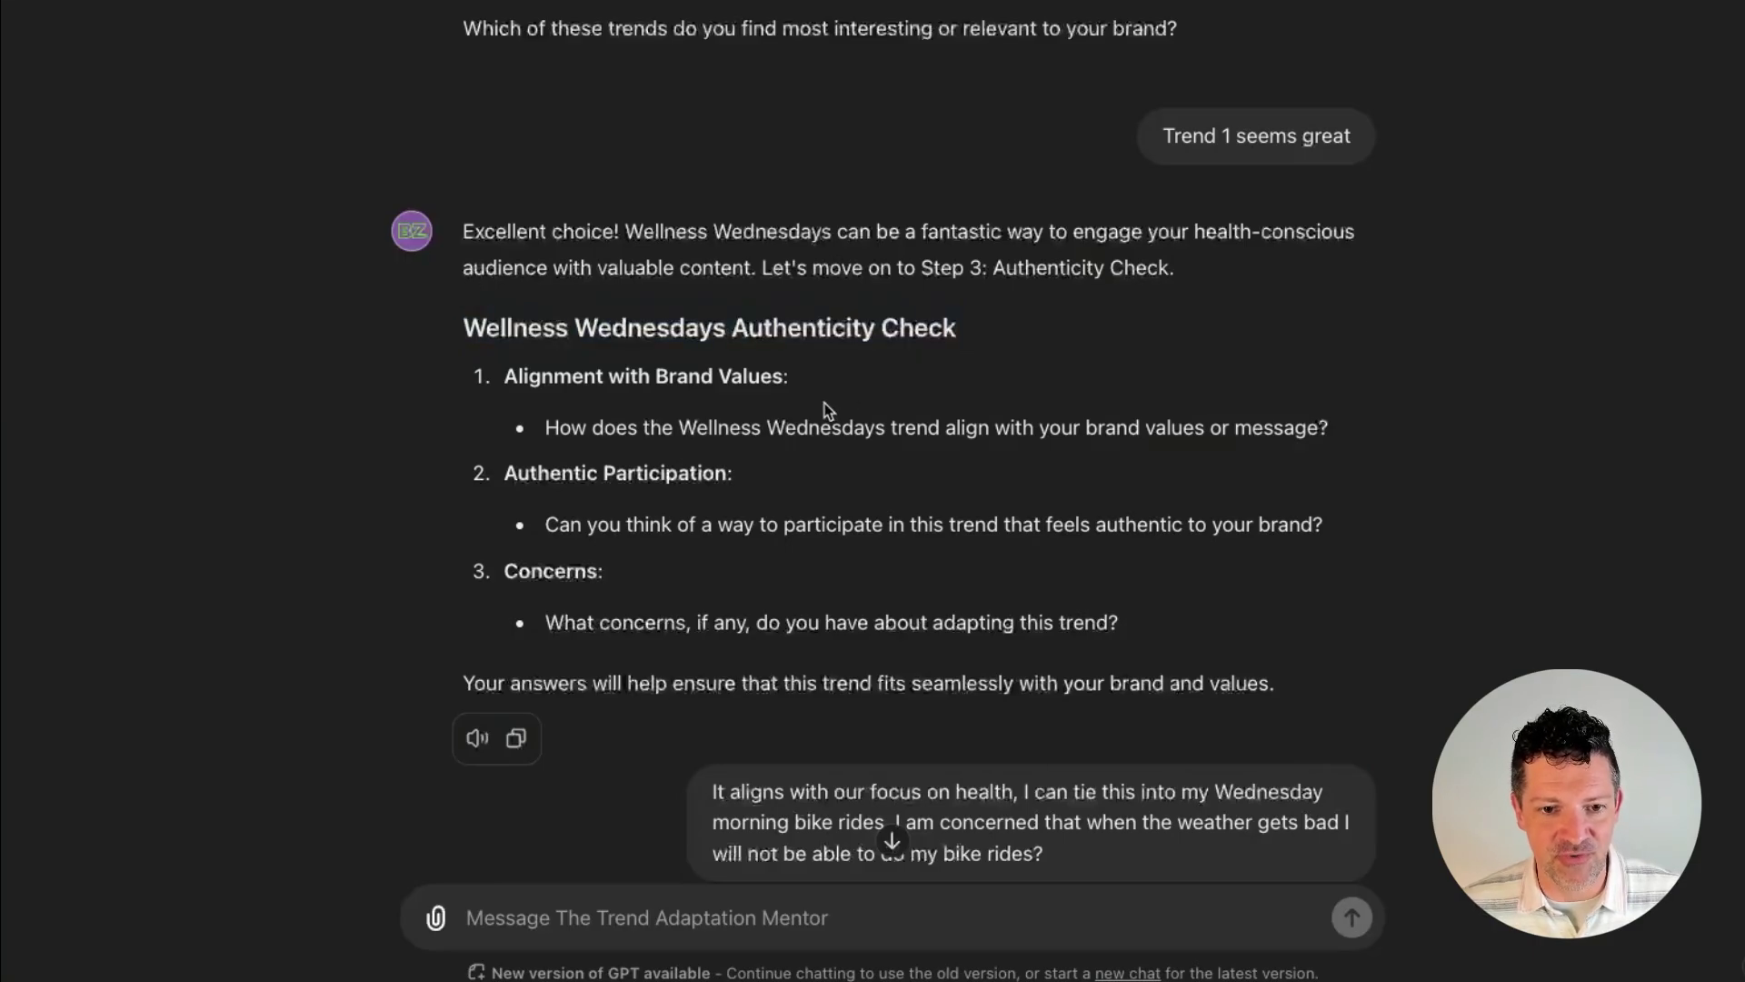
- Review the indoor suggestions for bad-weather days, continuing to Step 4: Content Ideation
scroll(825, 401, "down", 2)
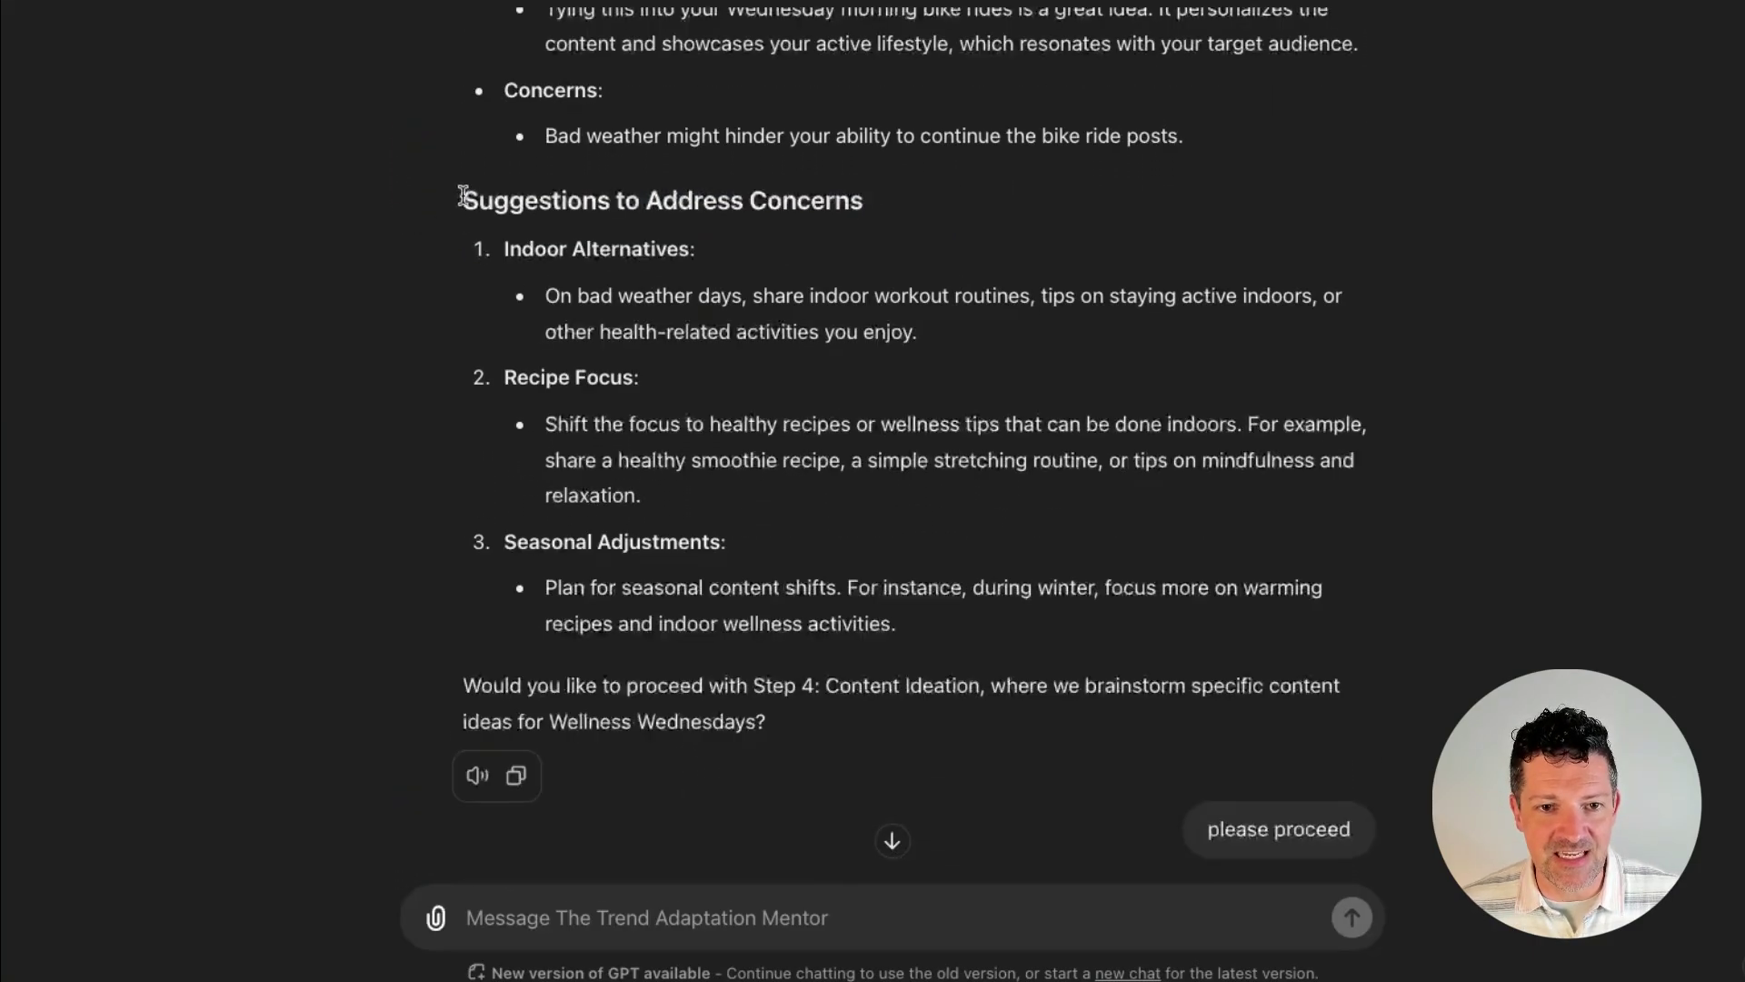
mouse_move(461, 196)
left_mouse_down()
mouse_move(659, 337)
mouse_move(827, 641)
mouse_move(920, 635)
left_mouse_up()
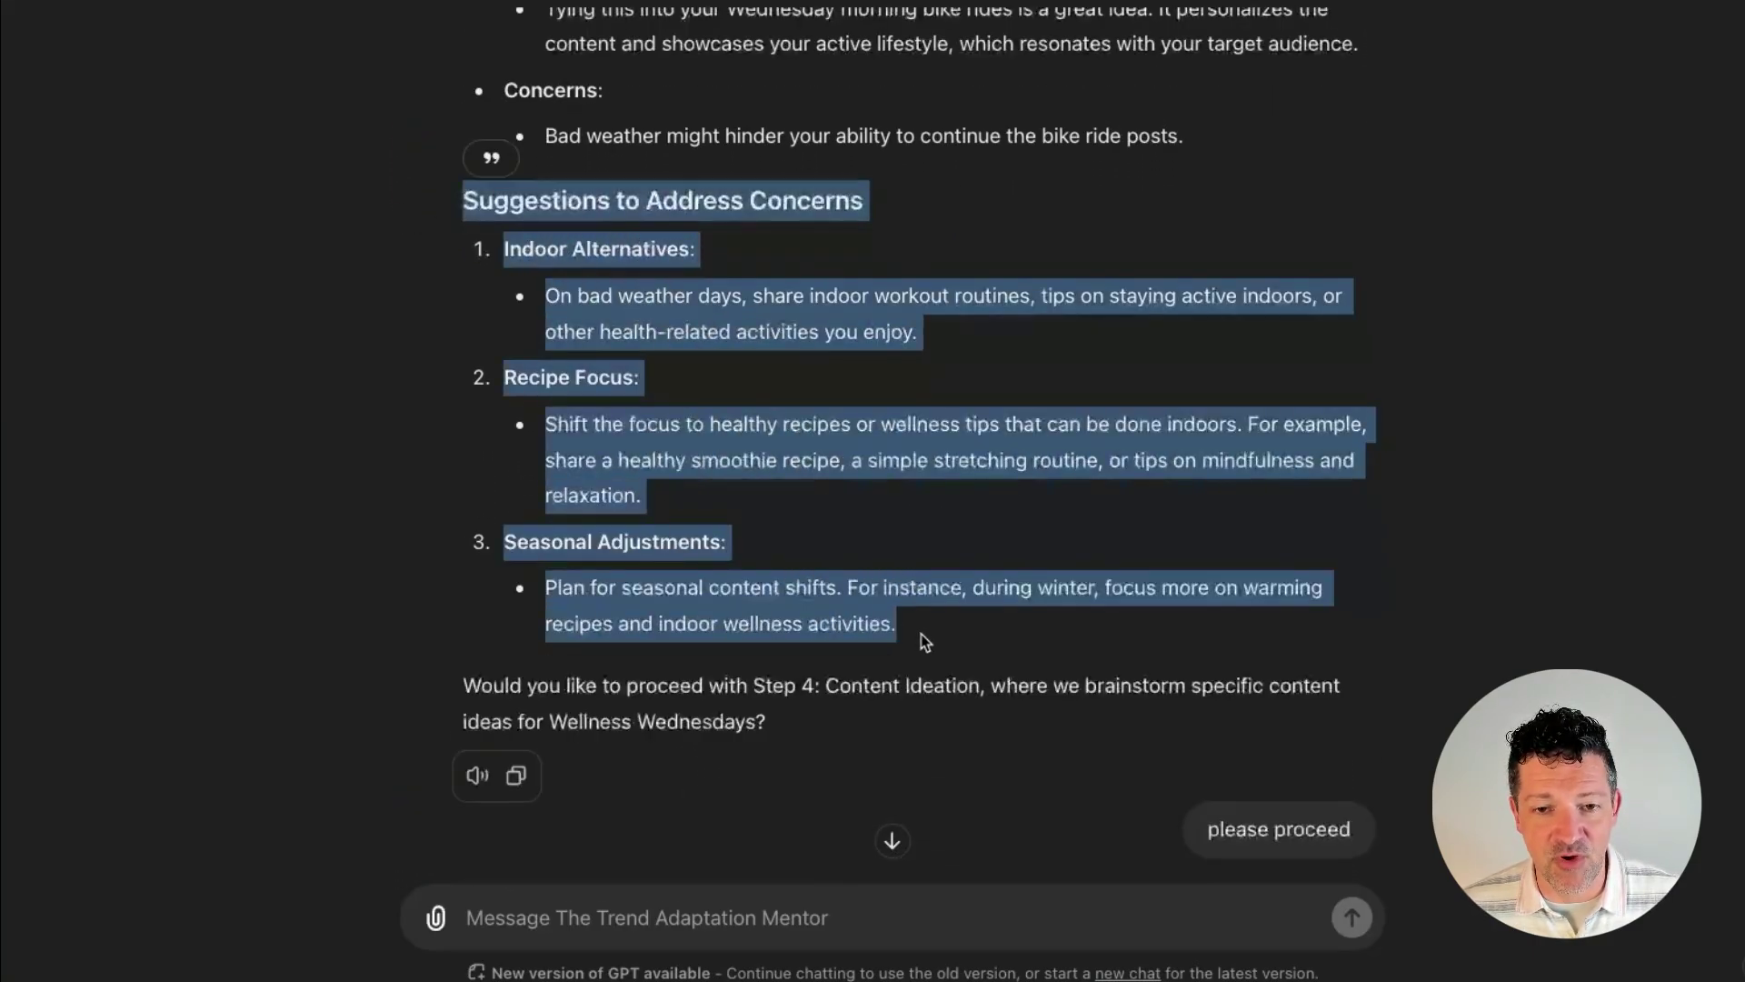
scroll(919, 635, "up", 1)
scroll(919, 635, "up", 5)
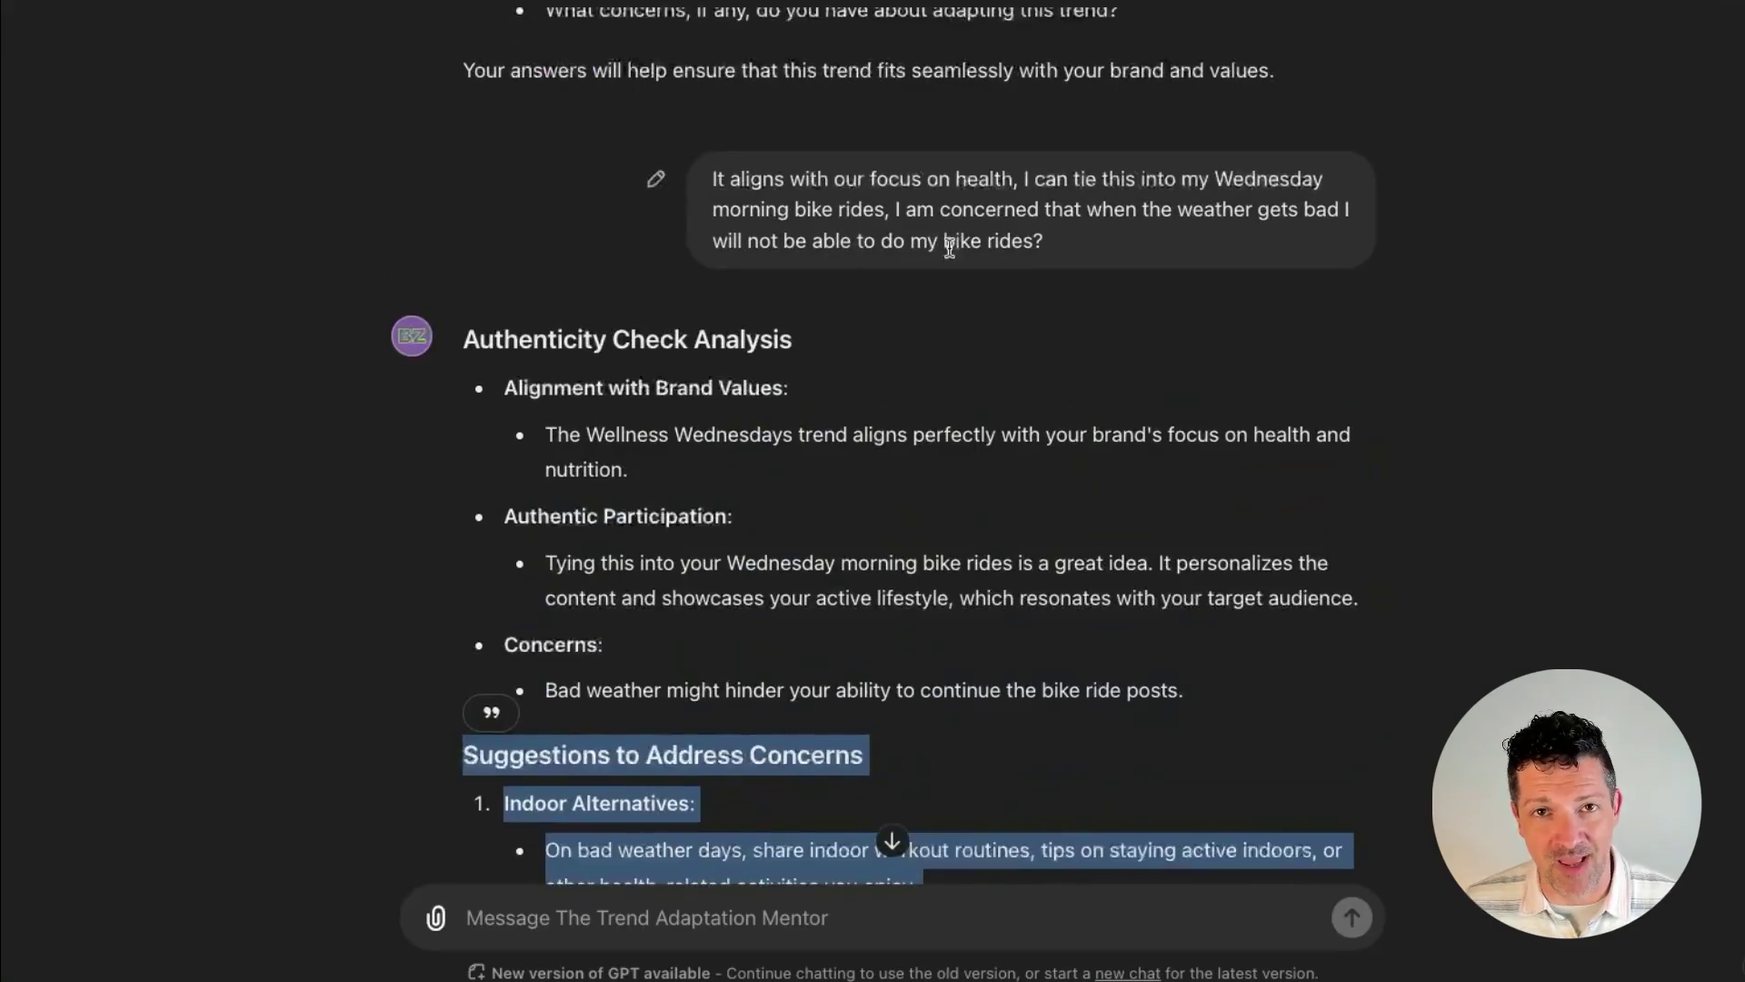
scroll(906, 513, "down", 1)
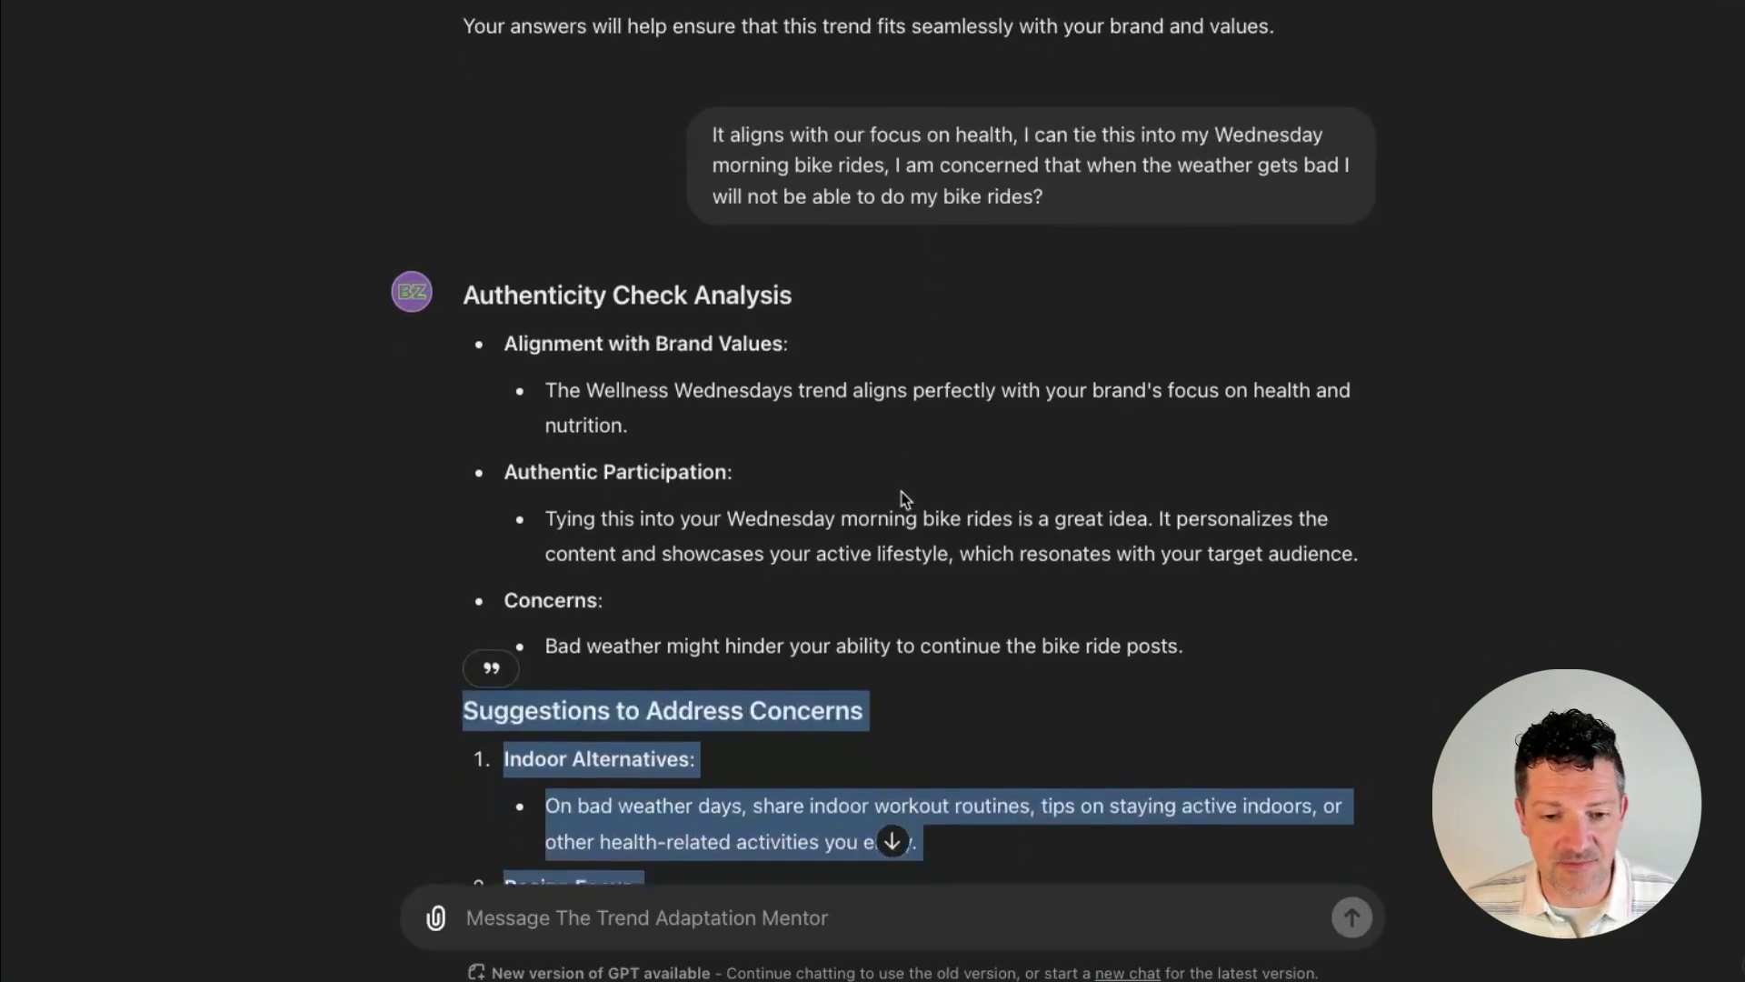
scroll(901, 637, "down", 2)
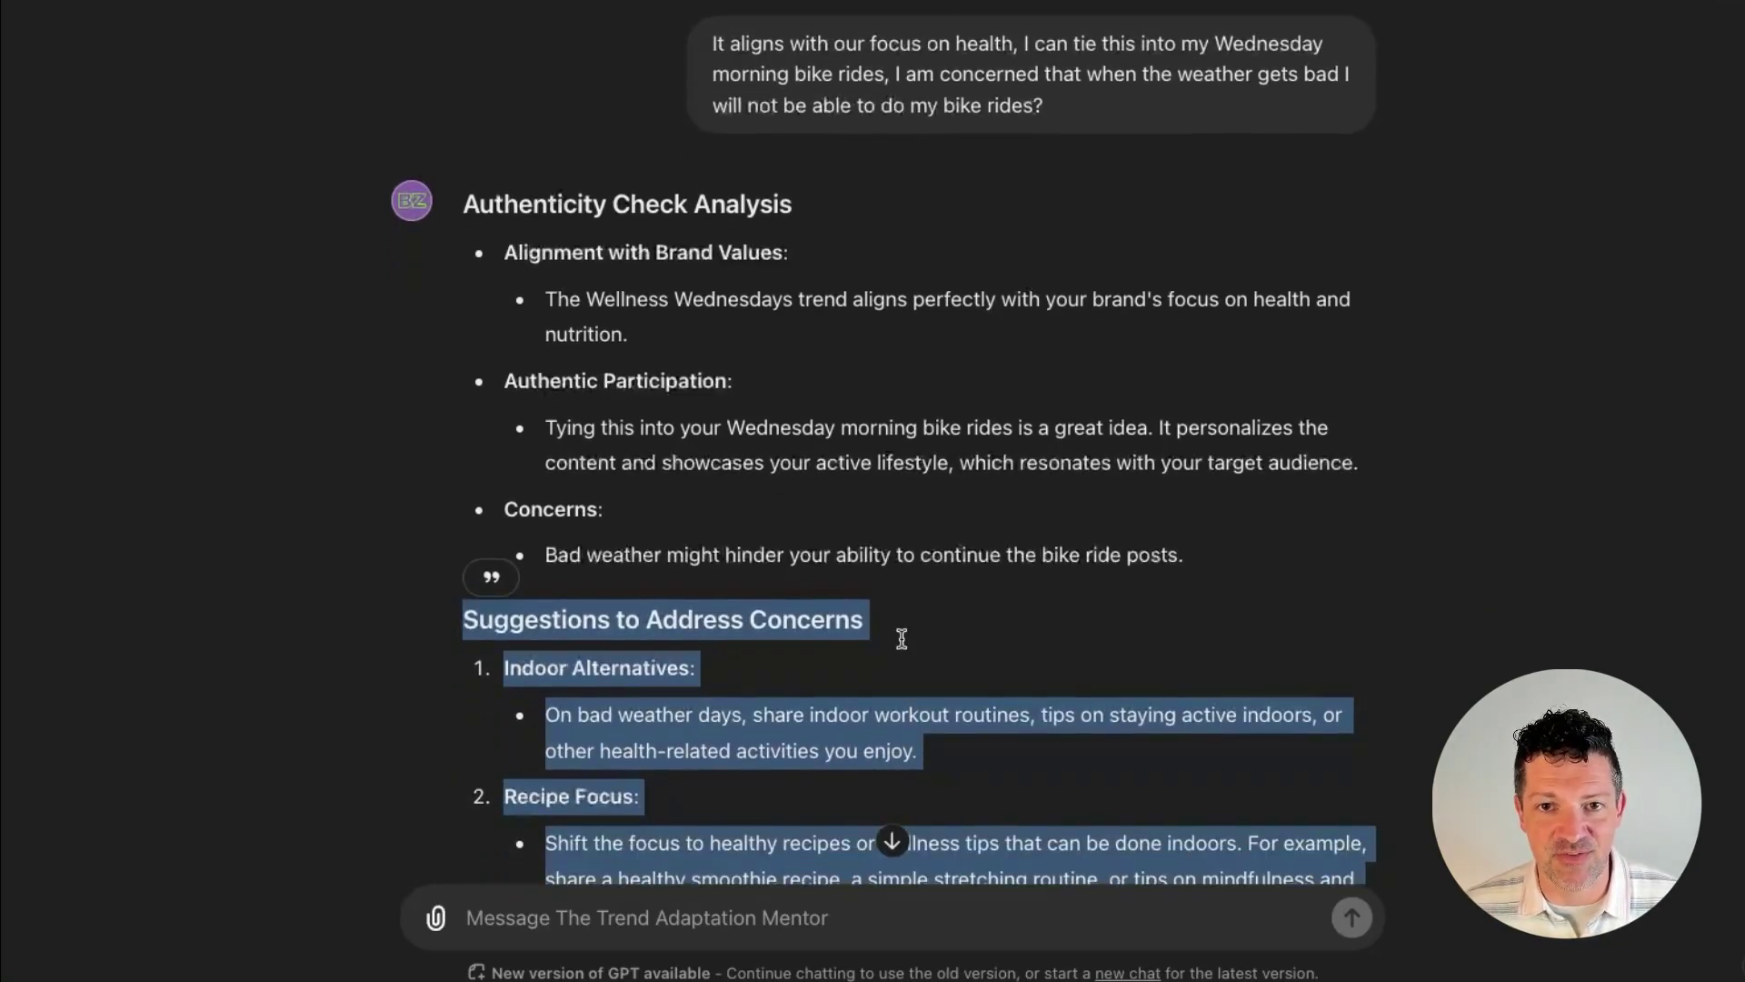
scroll(906, 647, "down", 6)
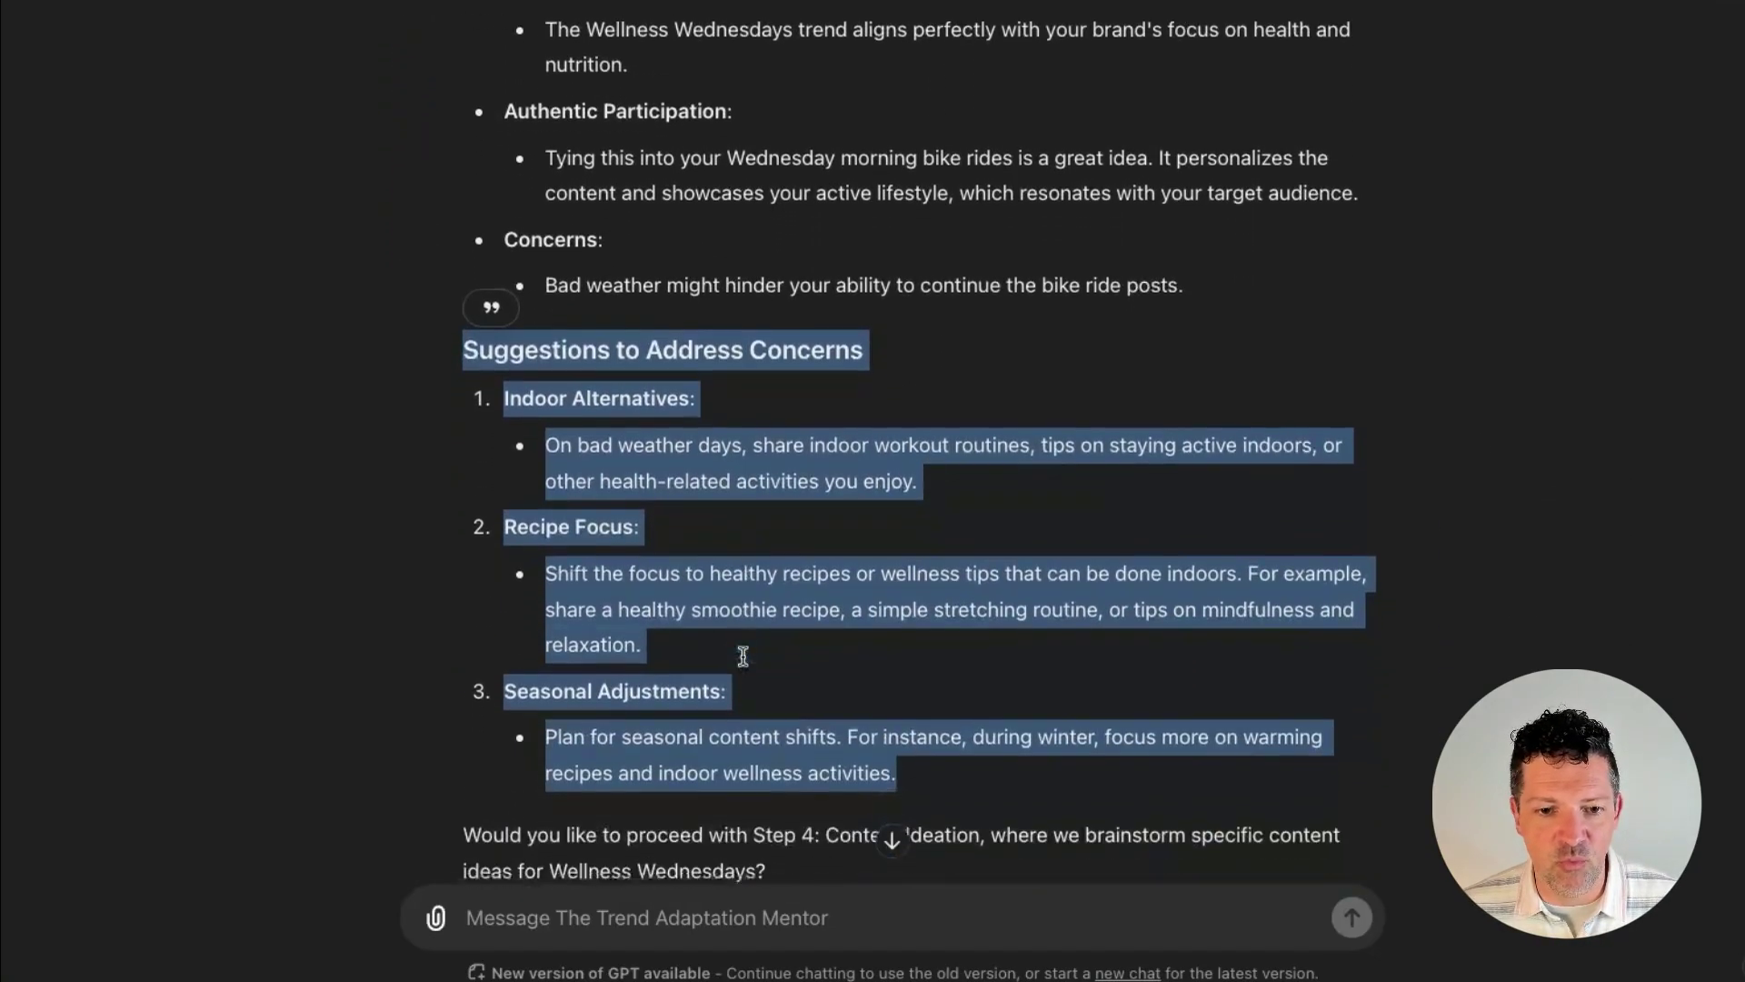
left_click(718, 658)
scroll(713, 661, "down", 7)
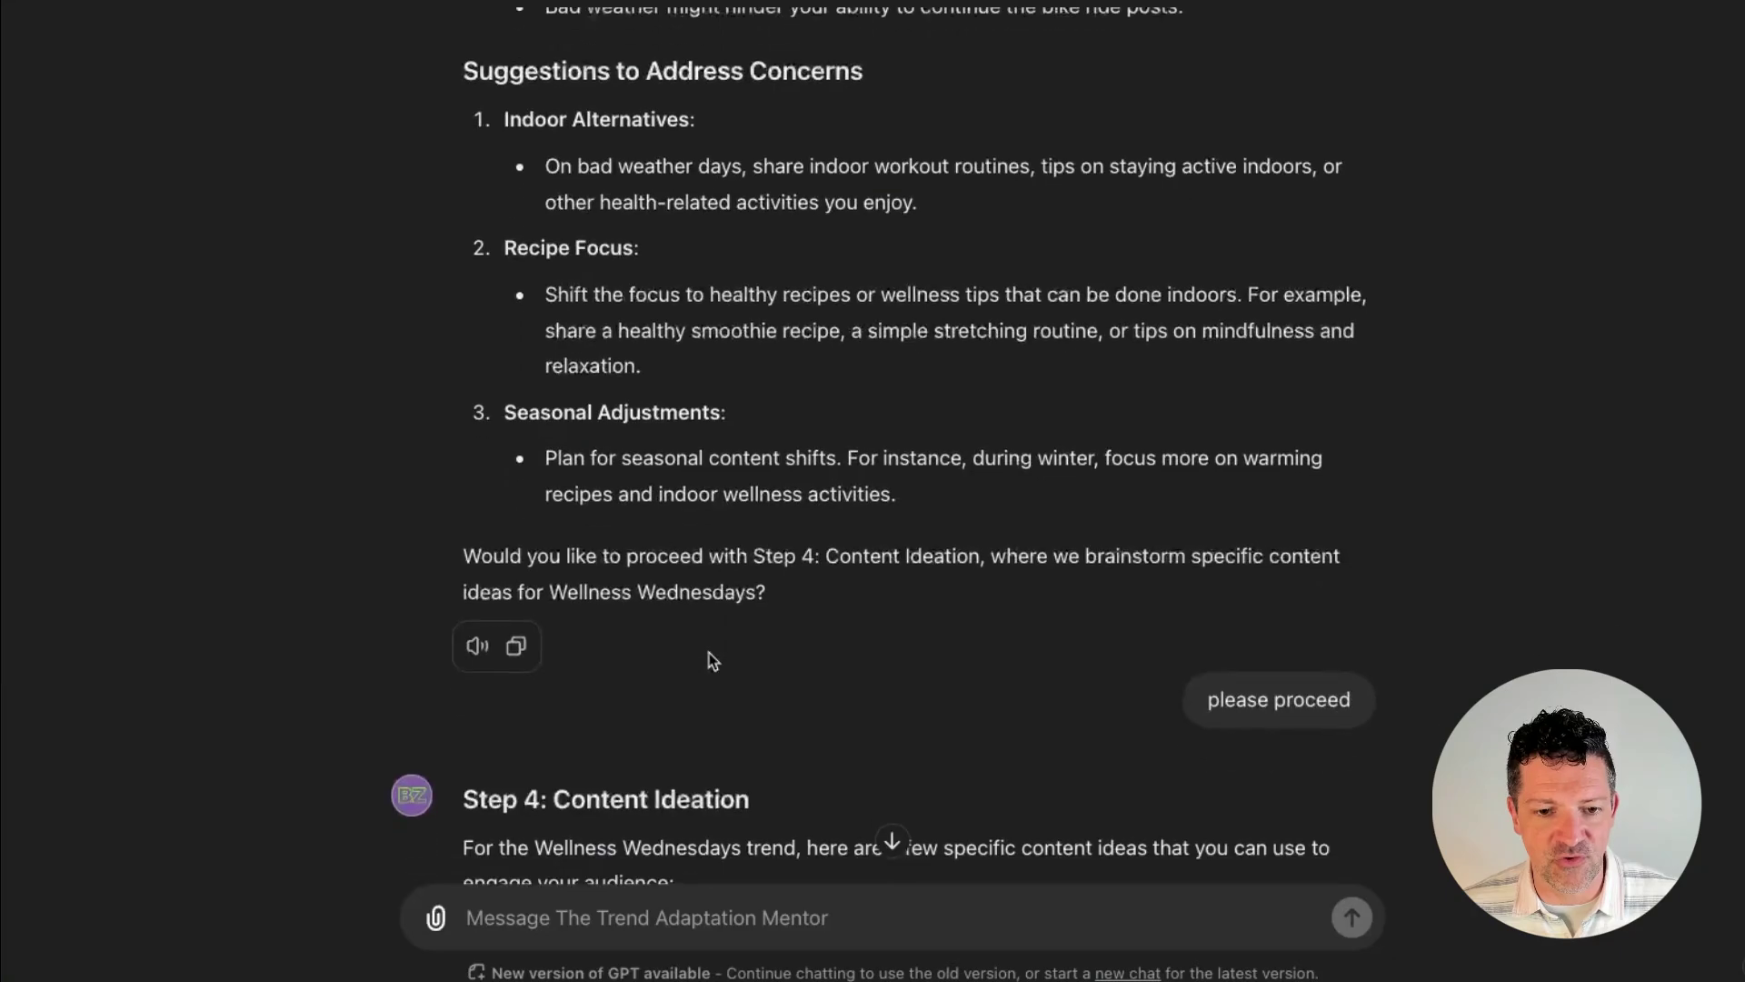
- Review the five ideas, highlighting Wednesday Morning Bike Rides and Indoor Workout Routine
scroll(713, 661, "down", 14)
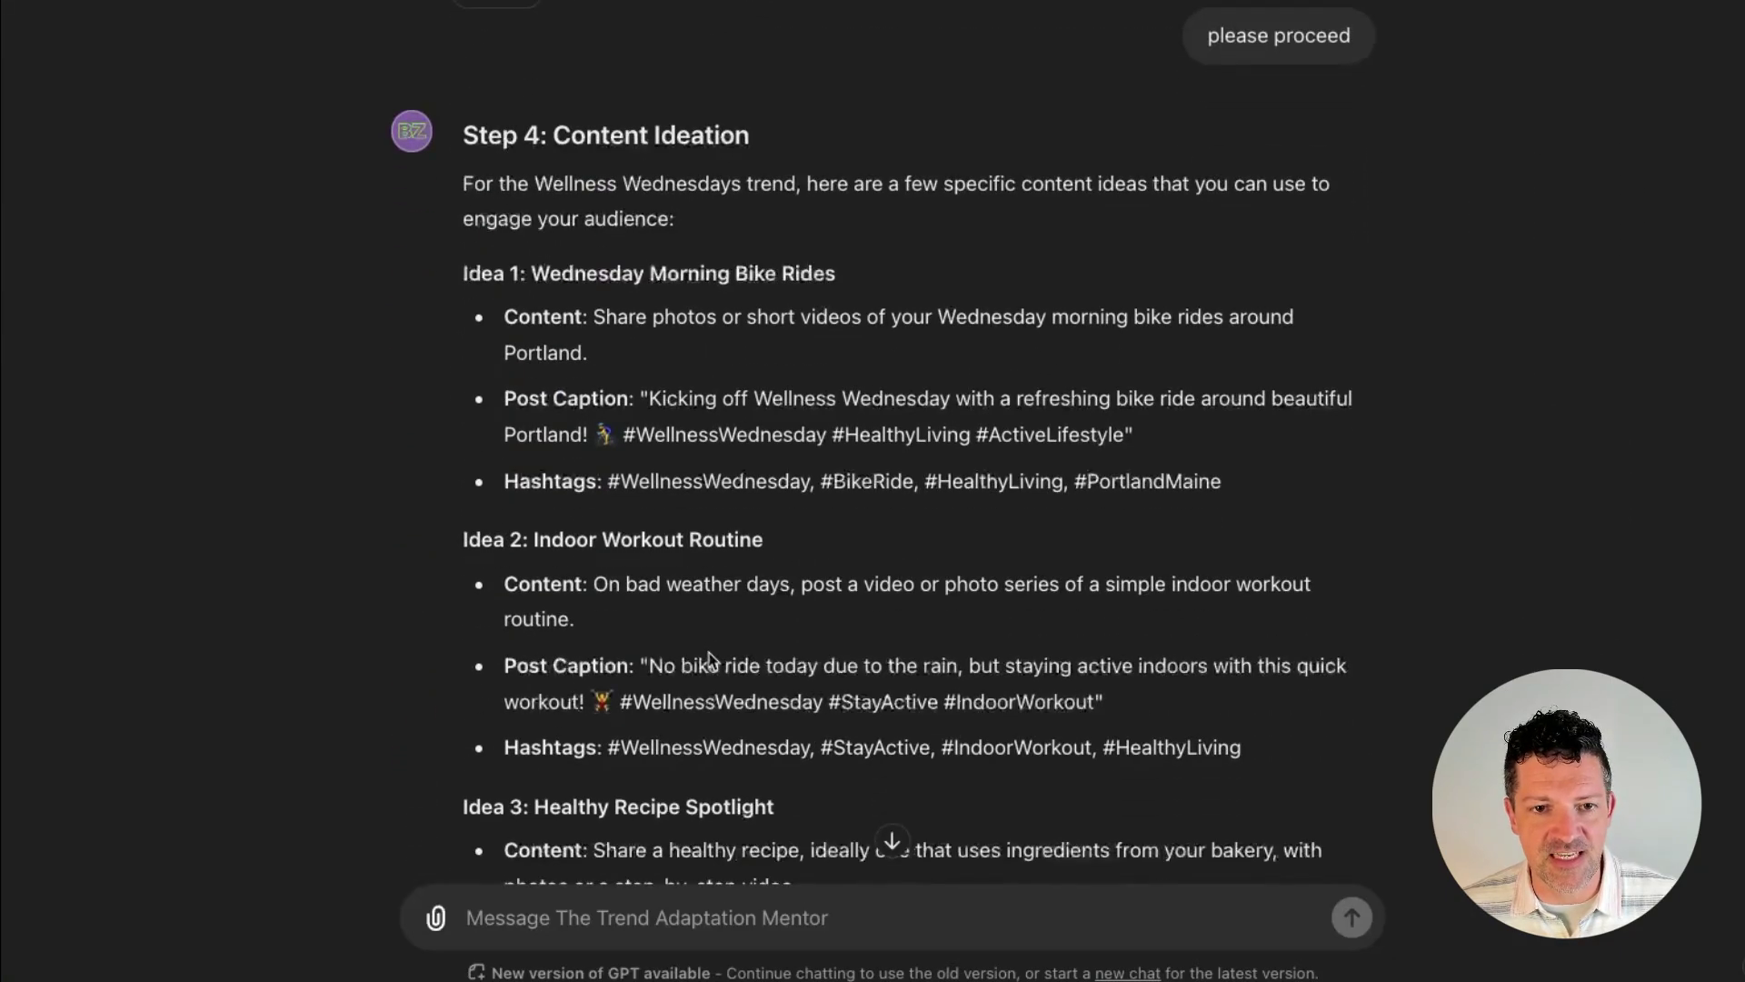
left_click_drag(535, 207, 744, 253)
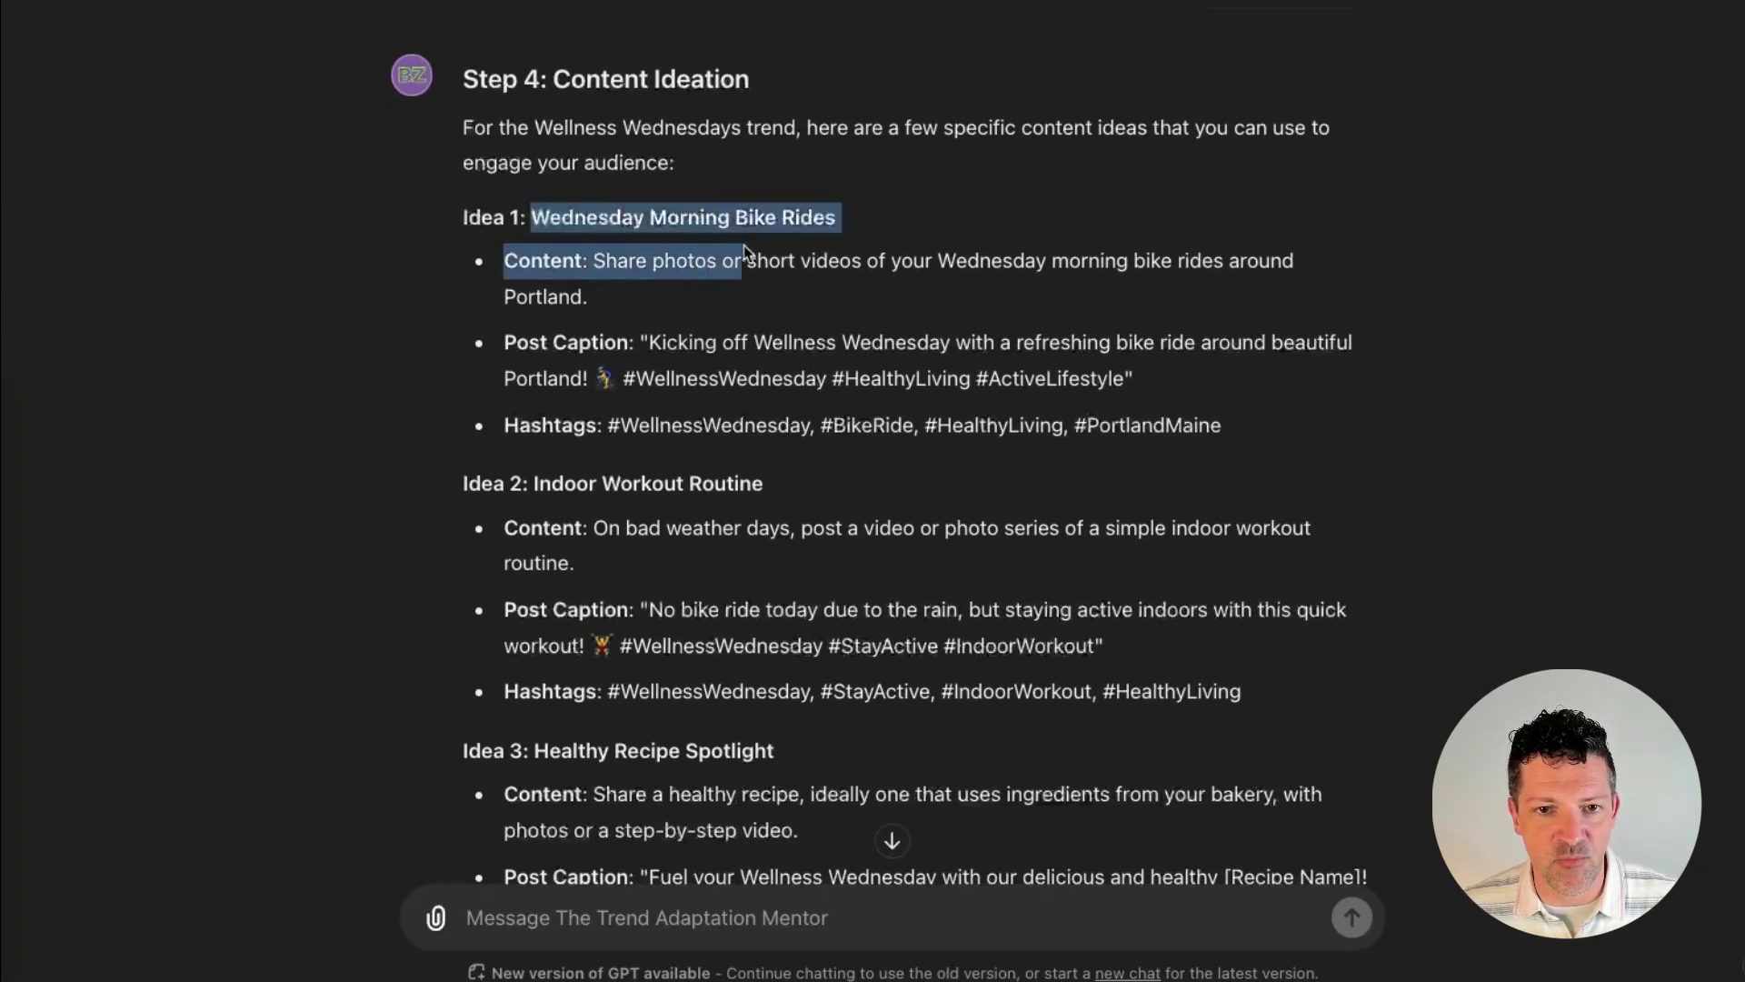
left_click(784, 499)
left_click_drag(674, 486, 531, 480)
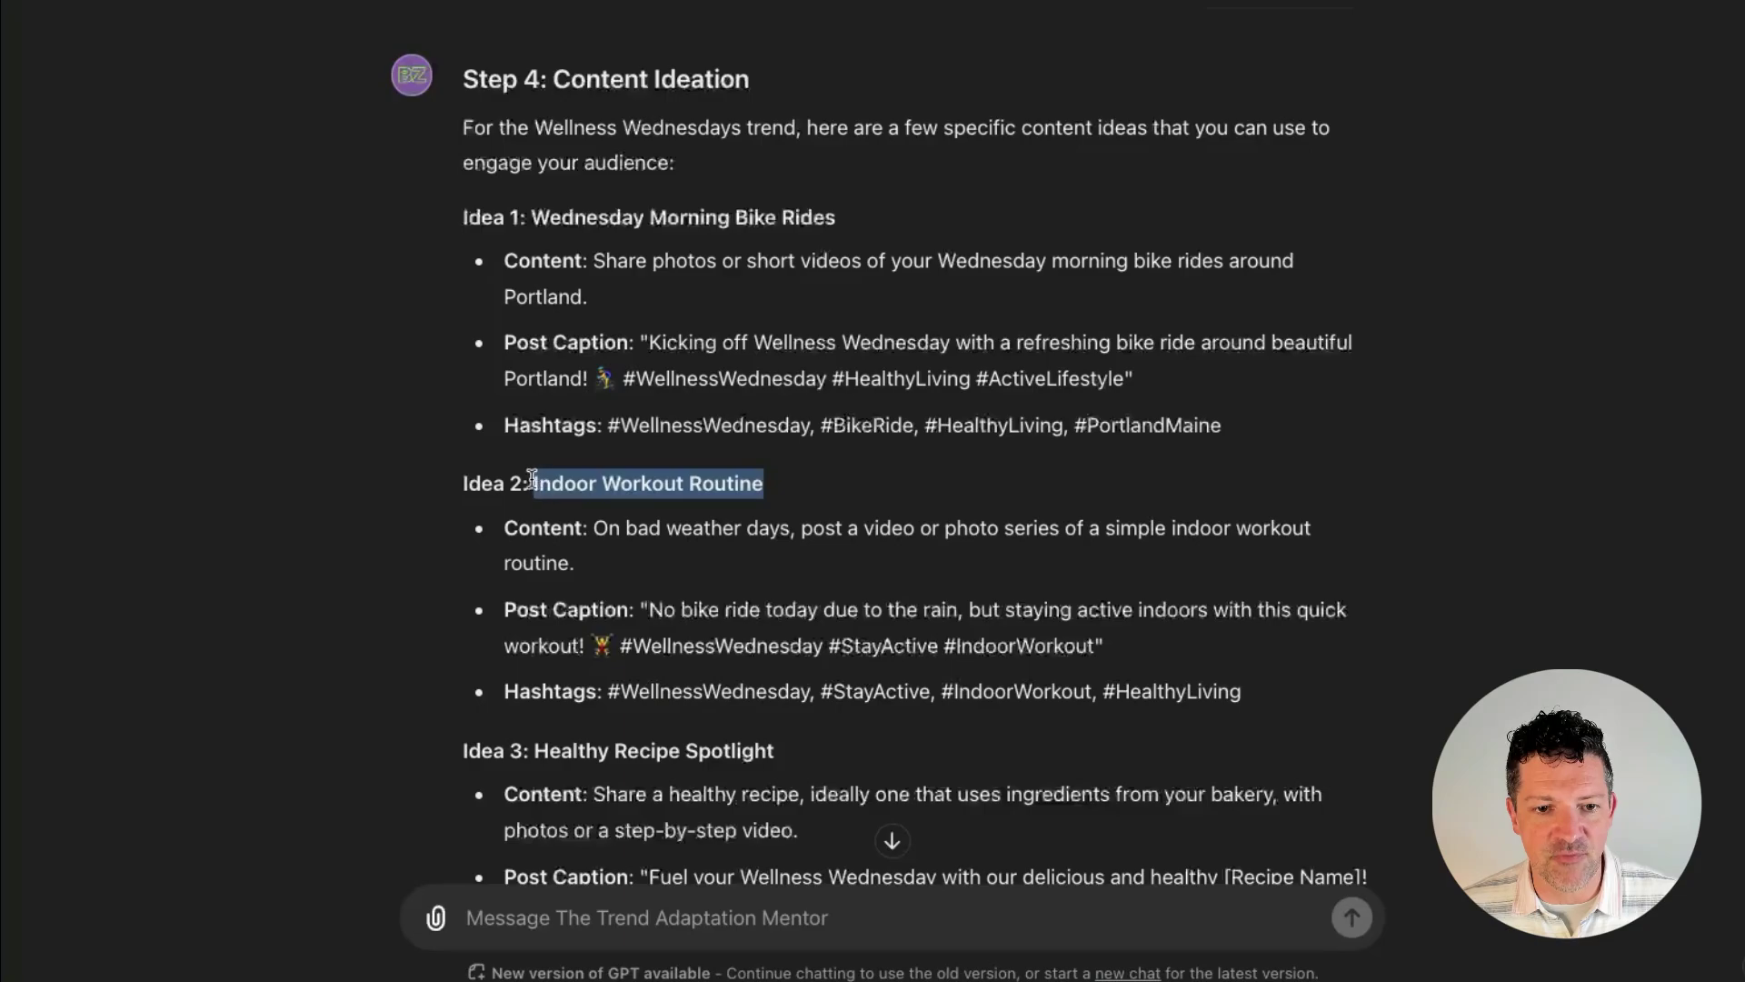
scroll(861, 467, "down", 5)
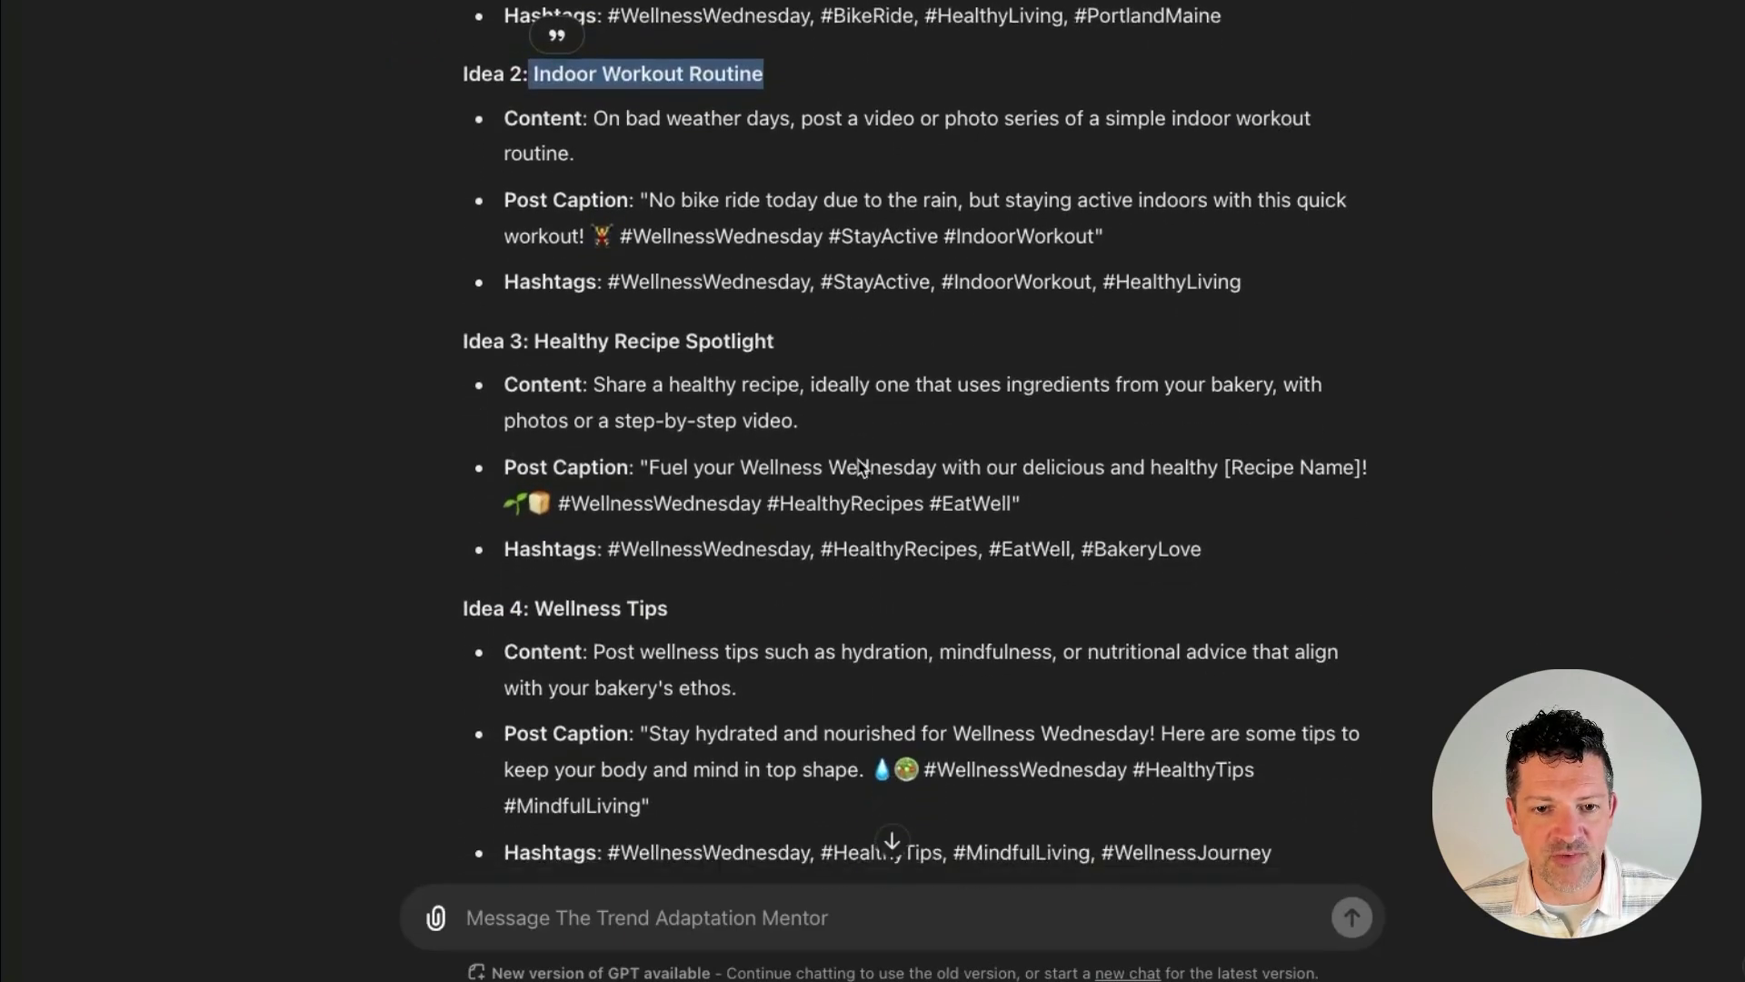
scroll(858, 460, "down", 5)
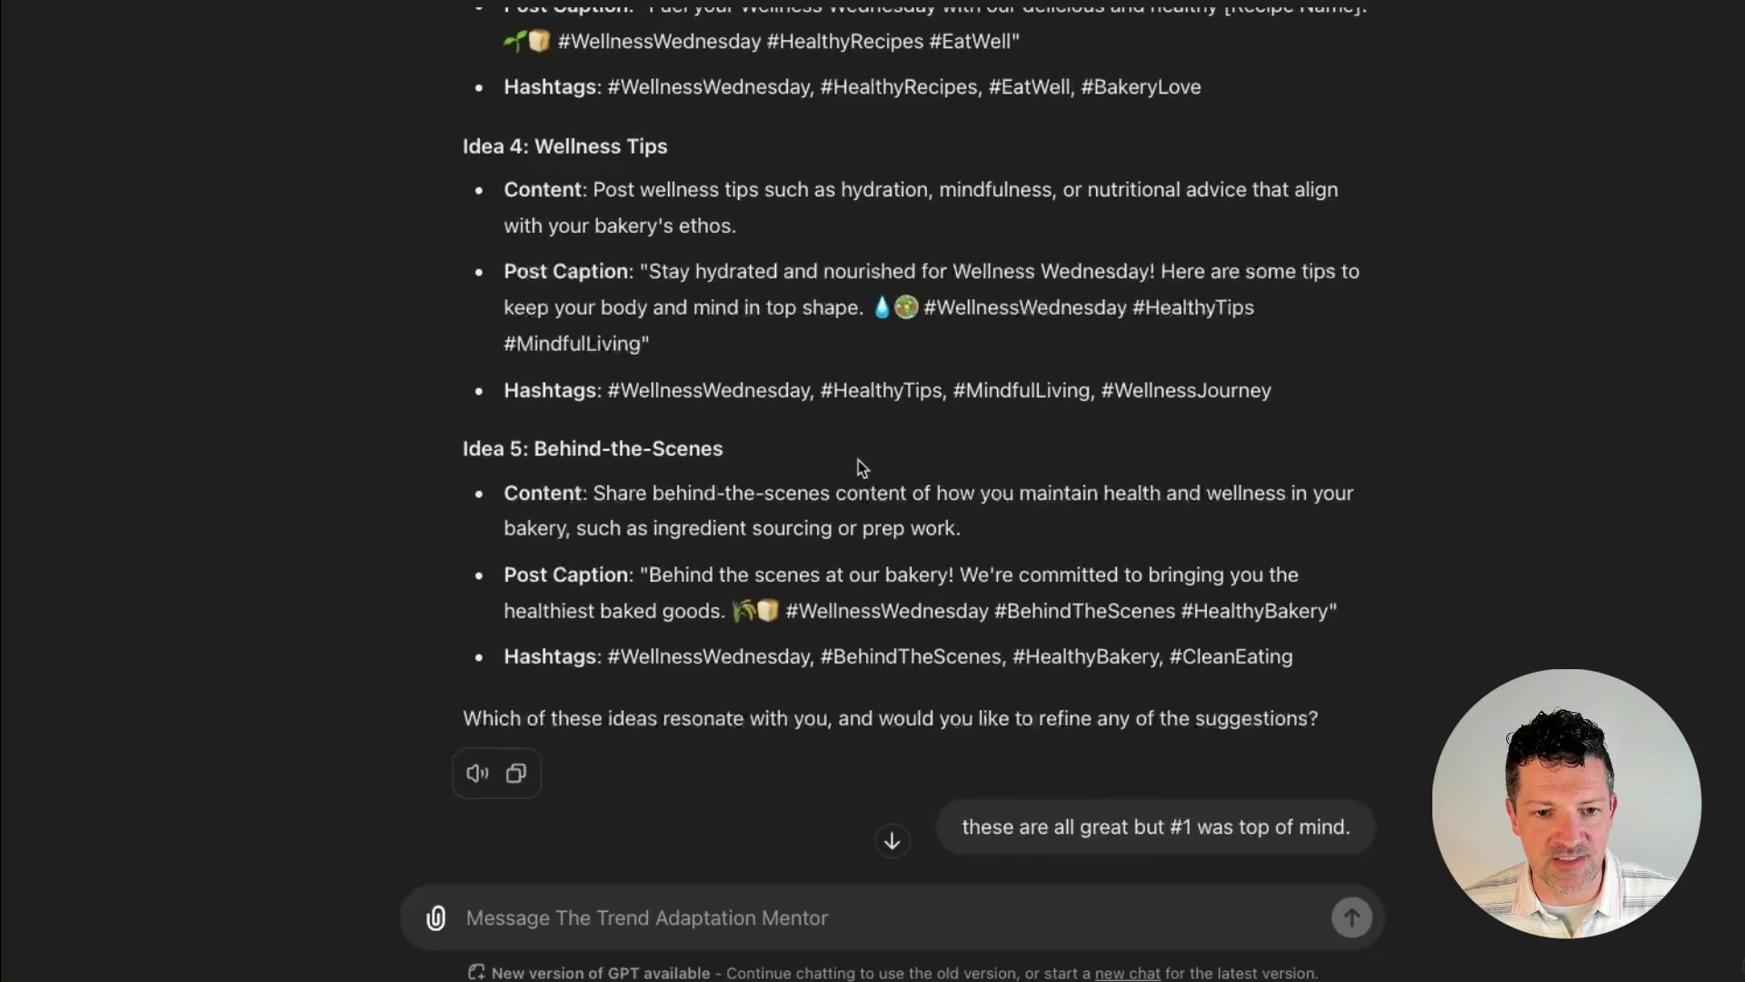
scroll(858, 460, "down", 3)
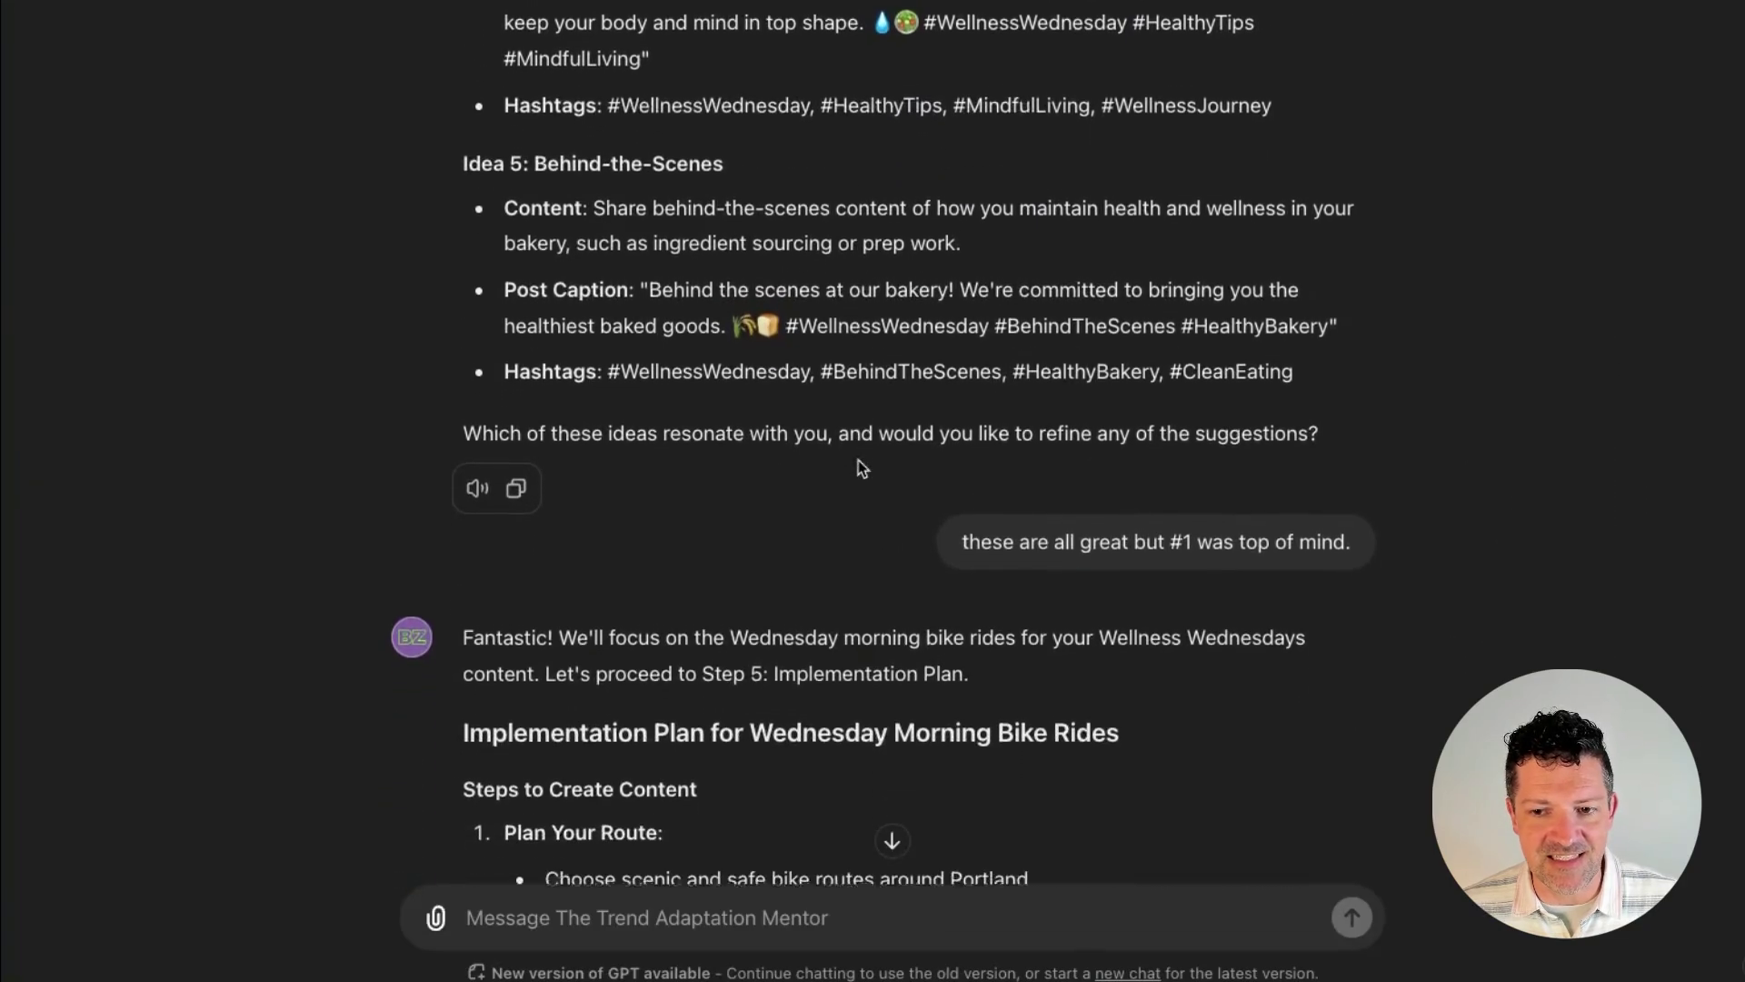
scroll(858, 460, "down", 1)
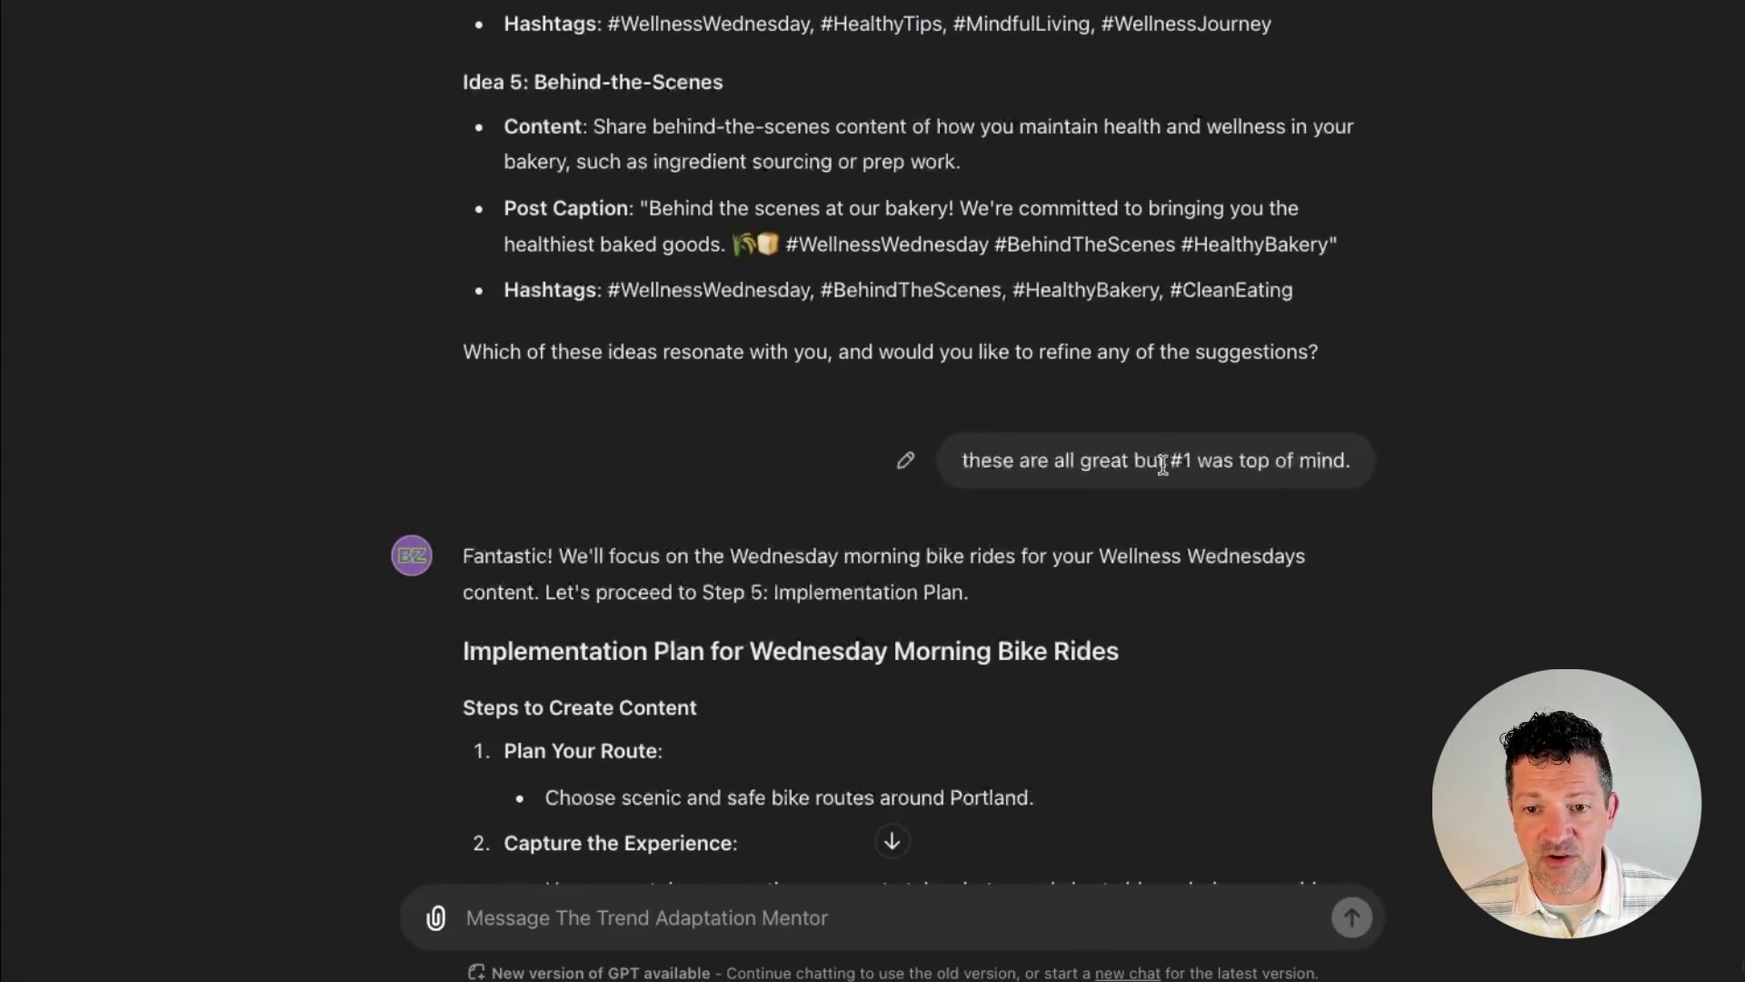
scroll(1158, 483, "up", 13)
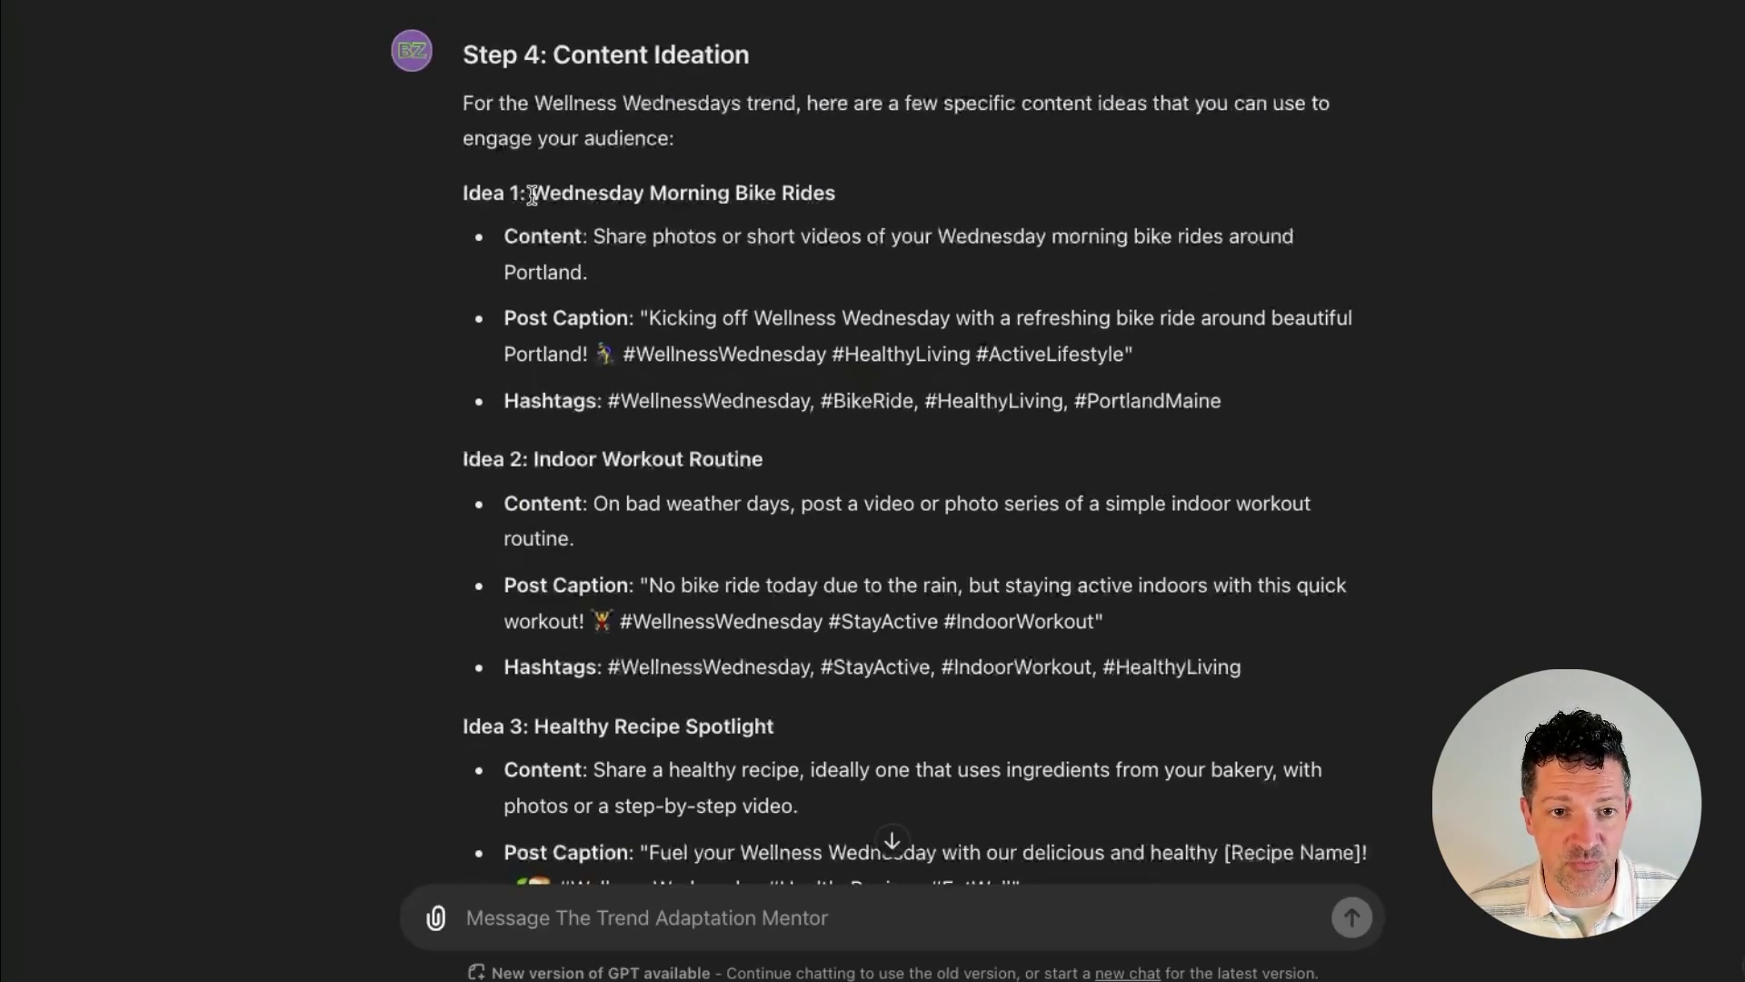
- Highlight the Bike Rides title and the '#1 was top of mind' reply, reaching the Implementation Plan
left_click_drag(532, 193, 751, 222)
left_click(868, 327)
scroll(882, 343, "down", 13)
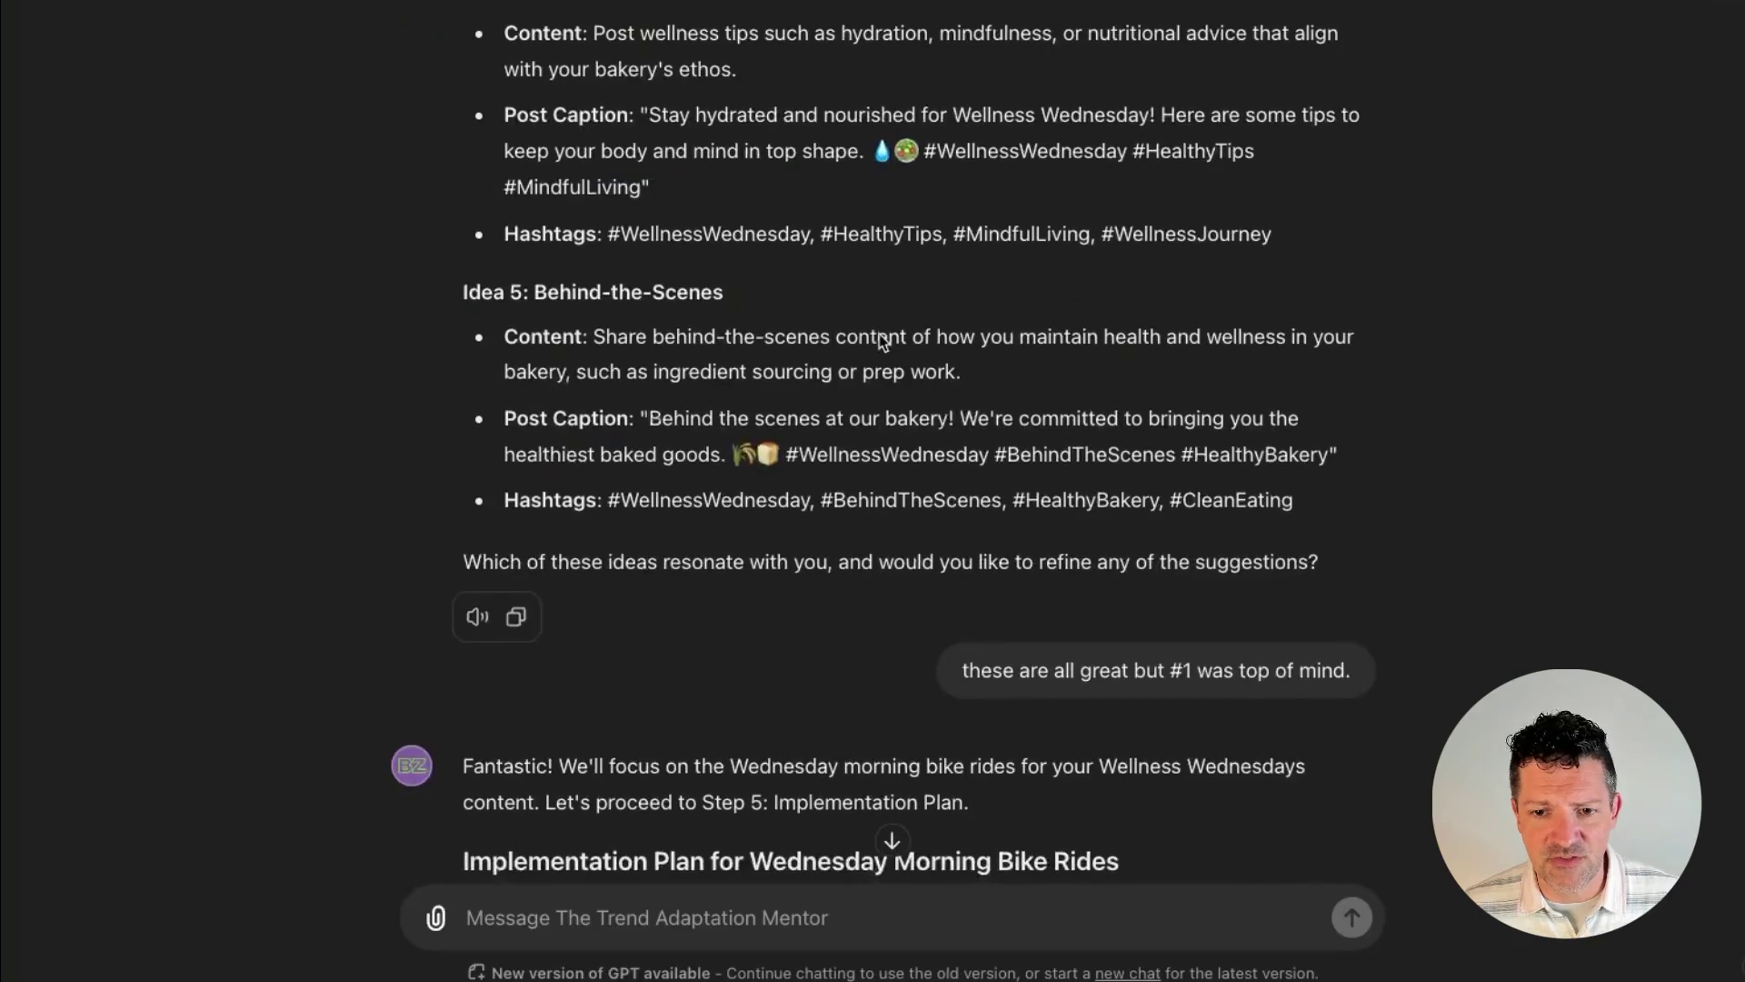
left_click_drag(965, 671, 1356, 682)
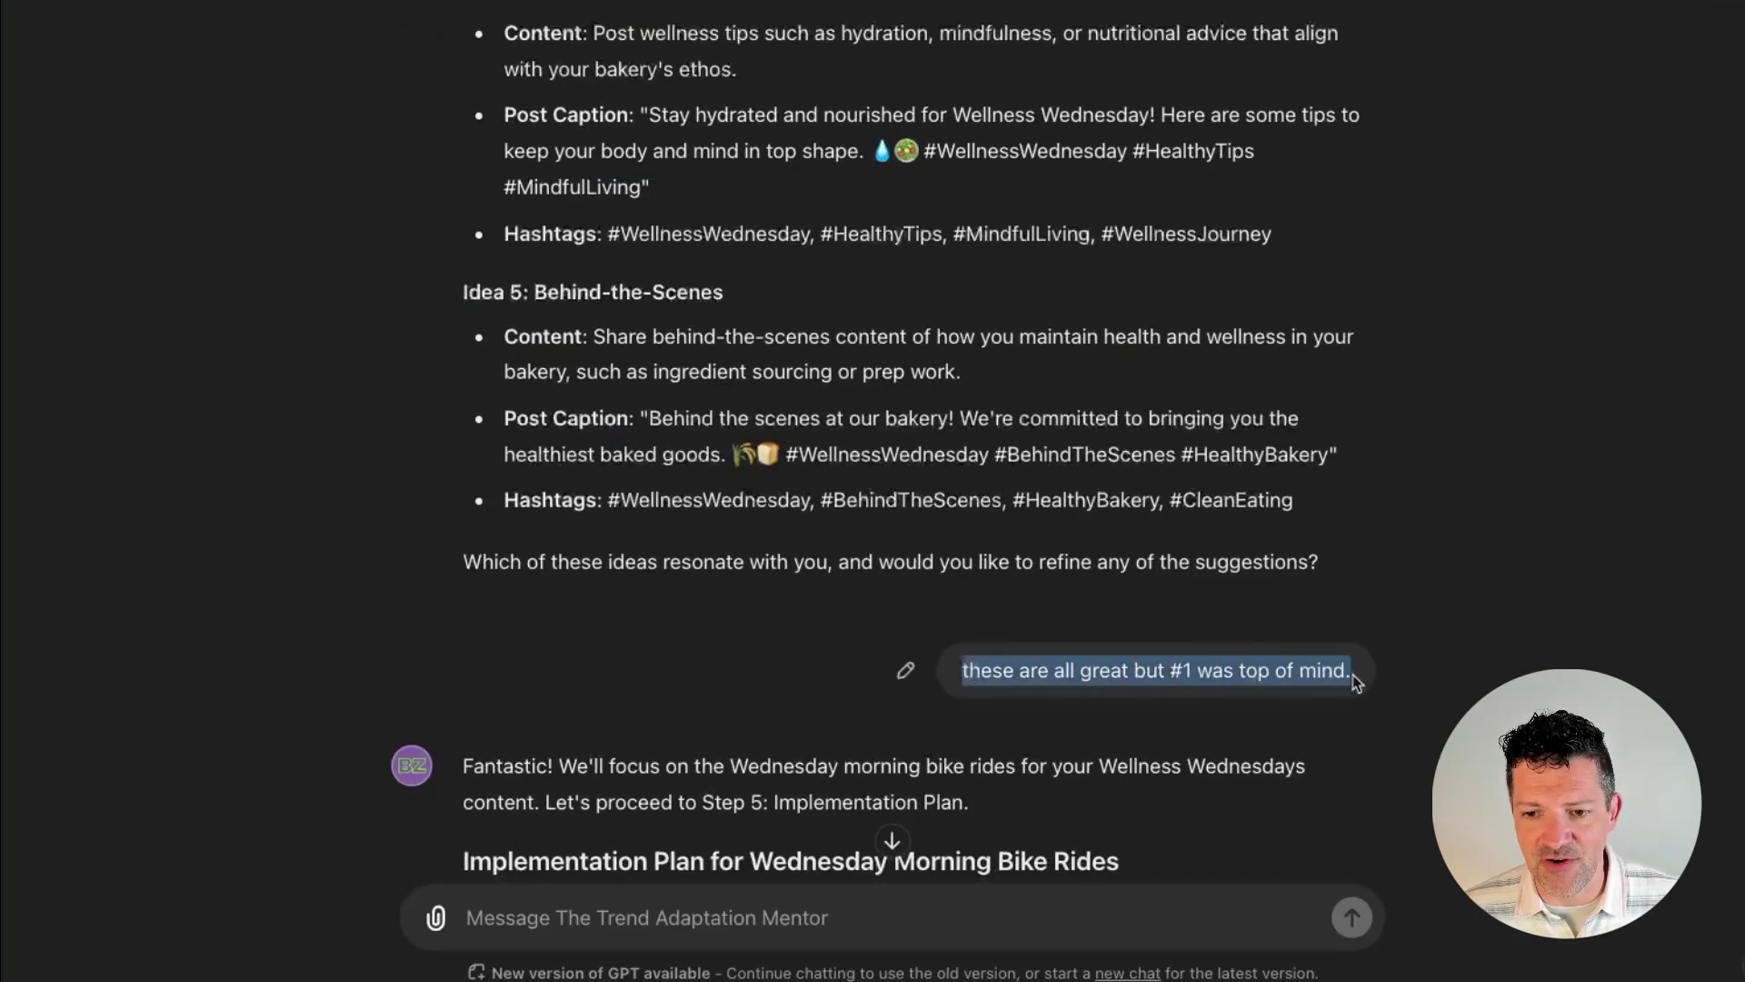
scroll(1196, 738, "down", 5)
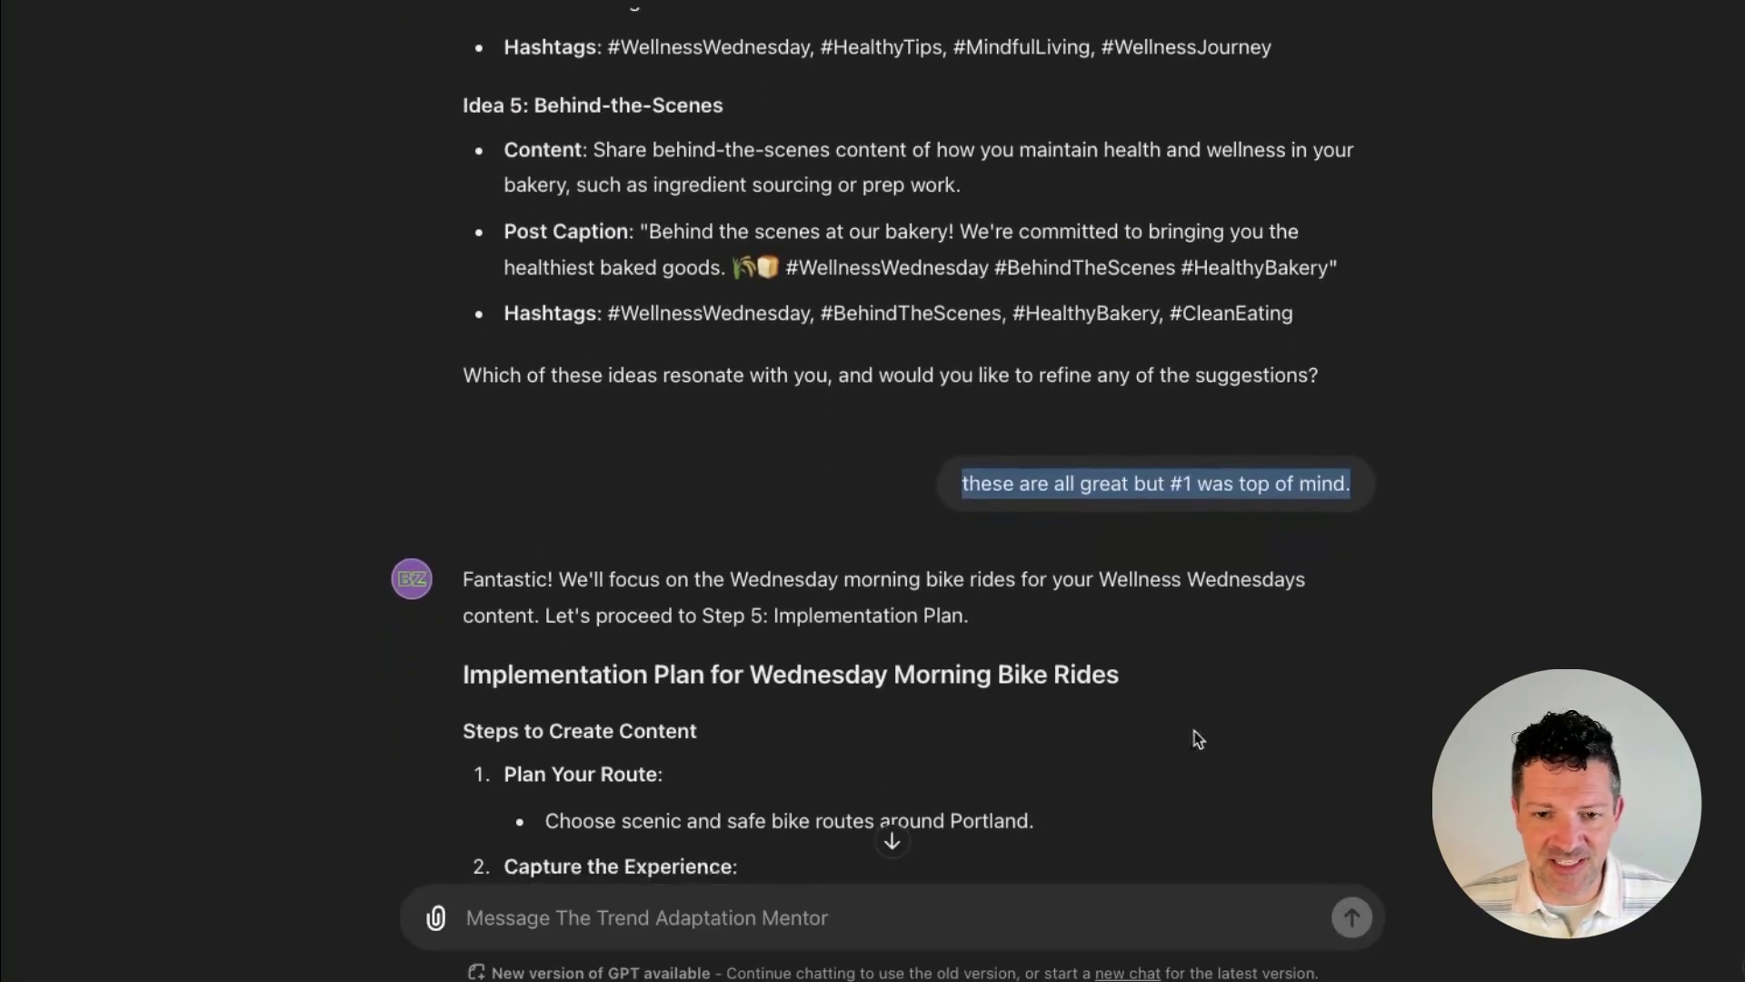
scroll(1195, 734, "down", 6)
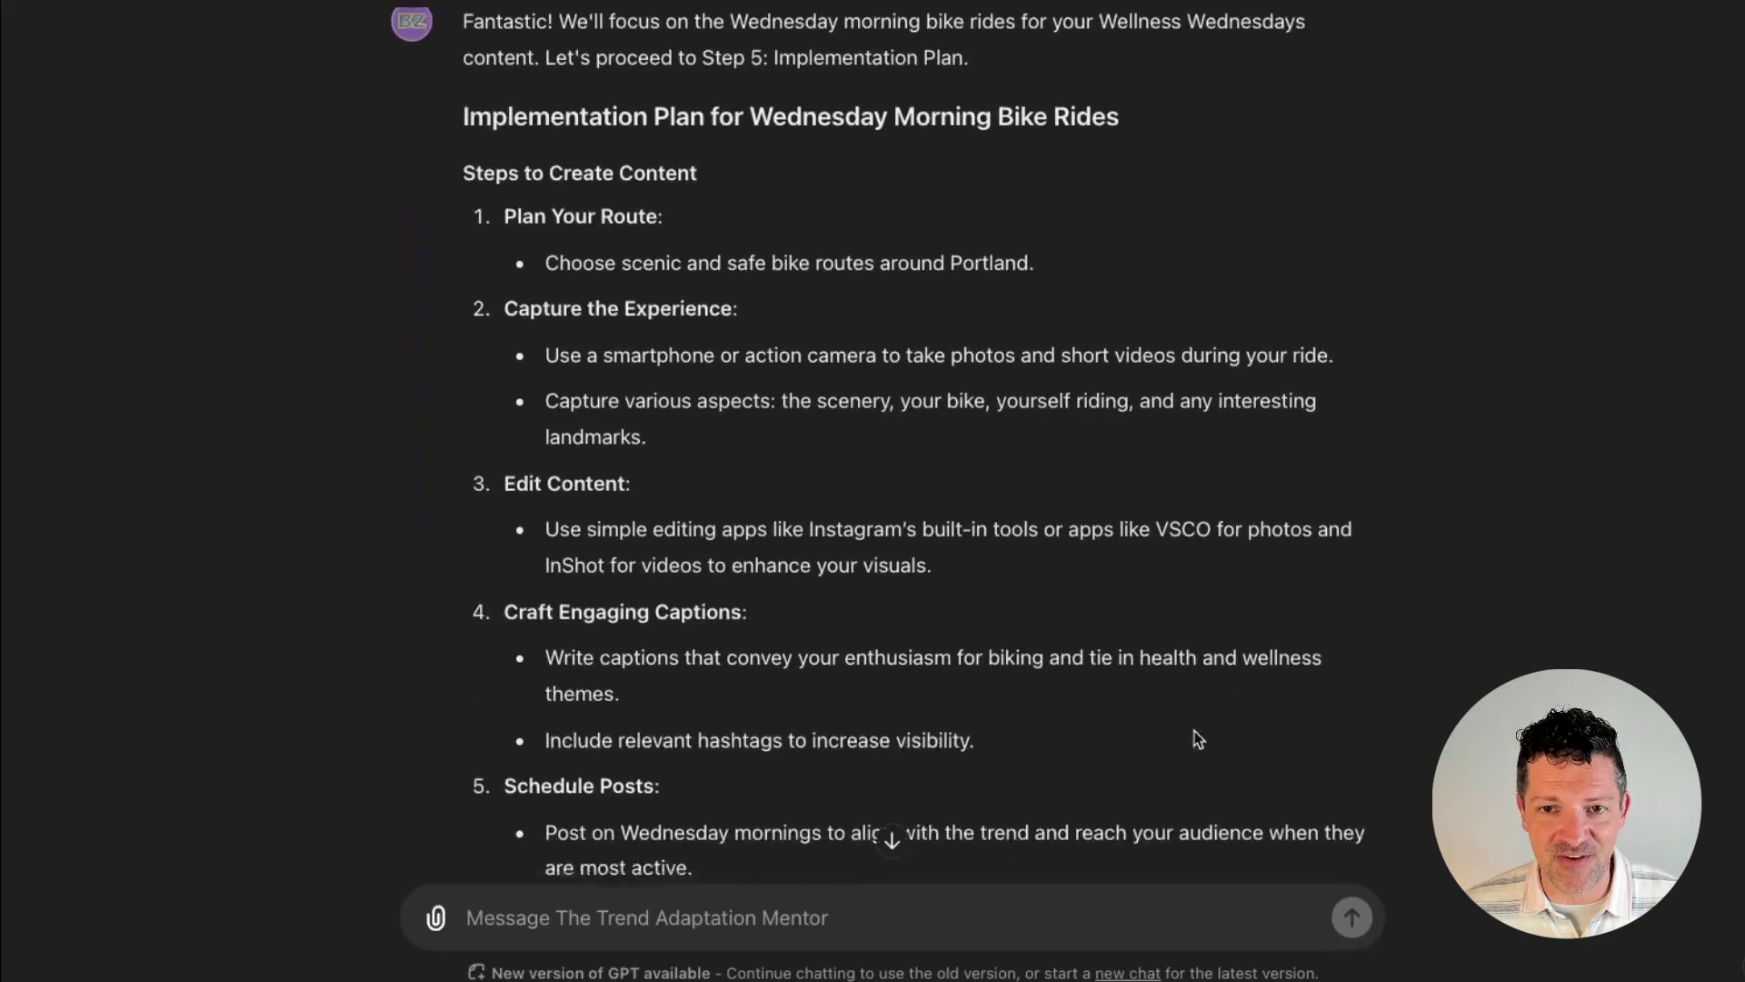
- Read the bike-ride plan's posting times, hashtags, engagement tips, content calendar and final recap
scroll(1196, 737, "up", 1)
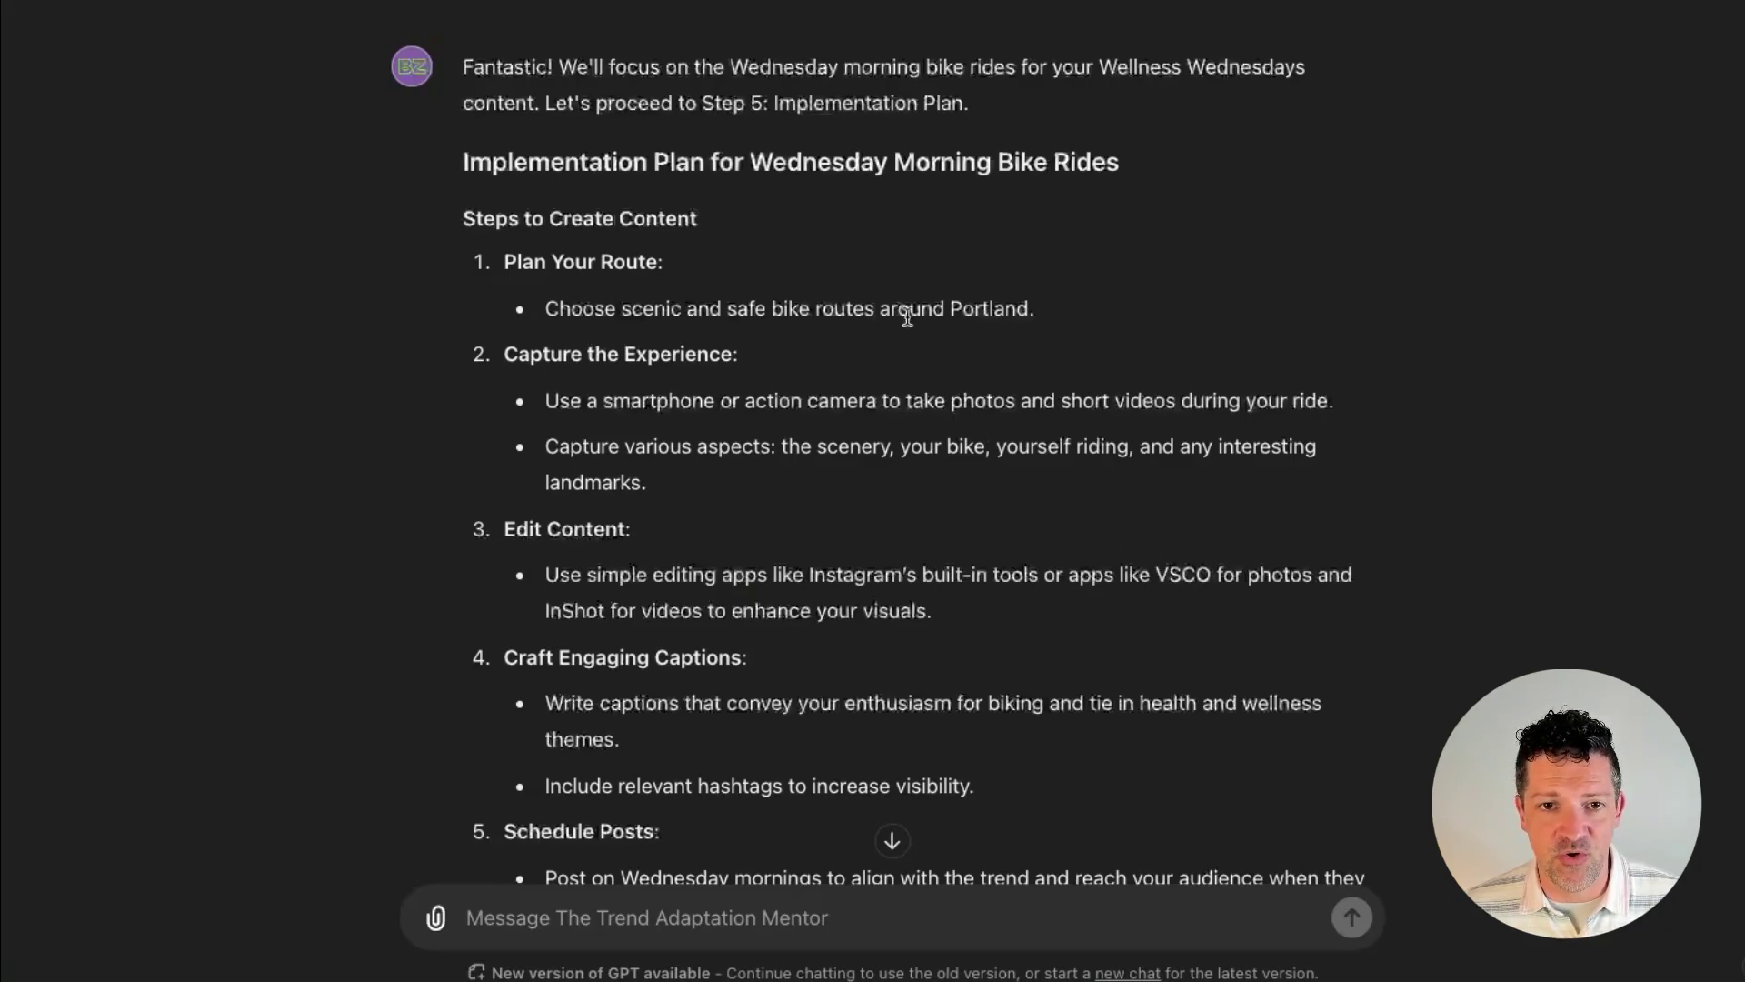
scroll(731, 227, "down", 3)
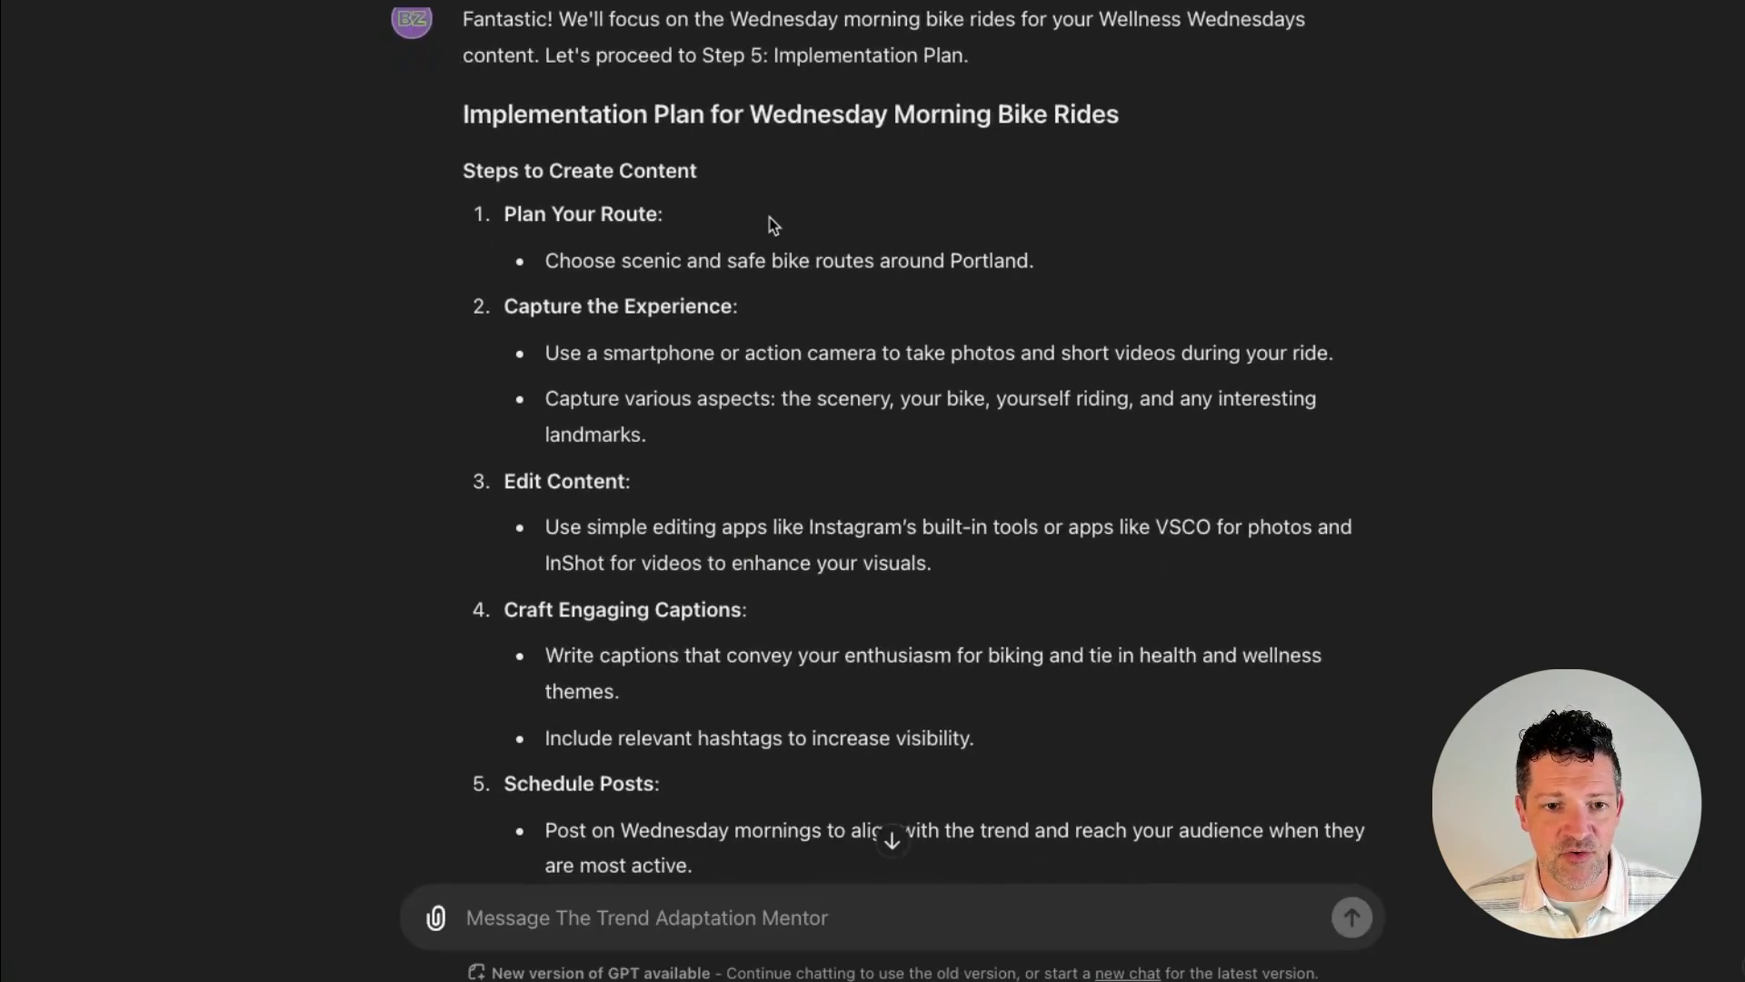
scroll(772, 225, "down", 10)
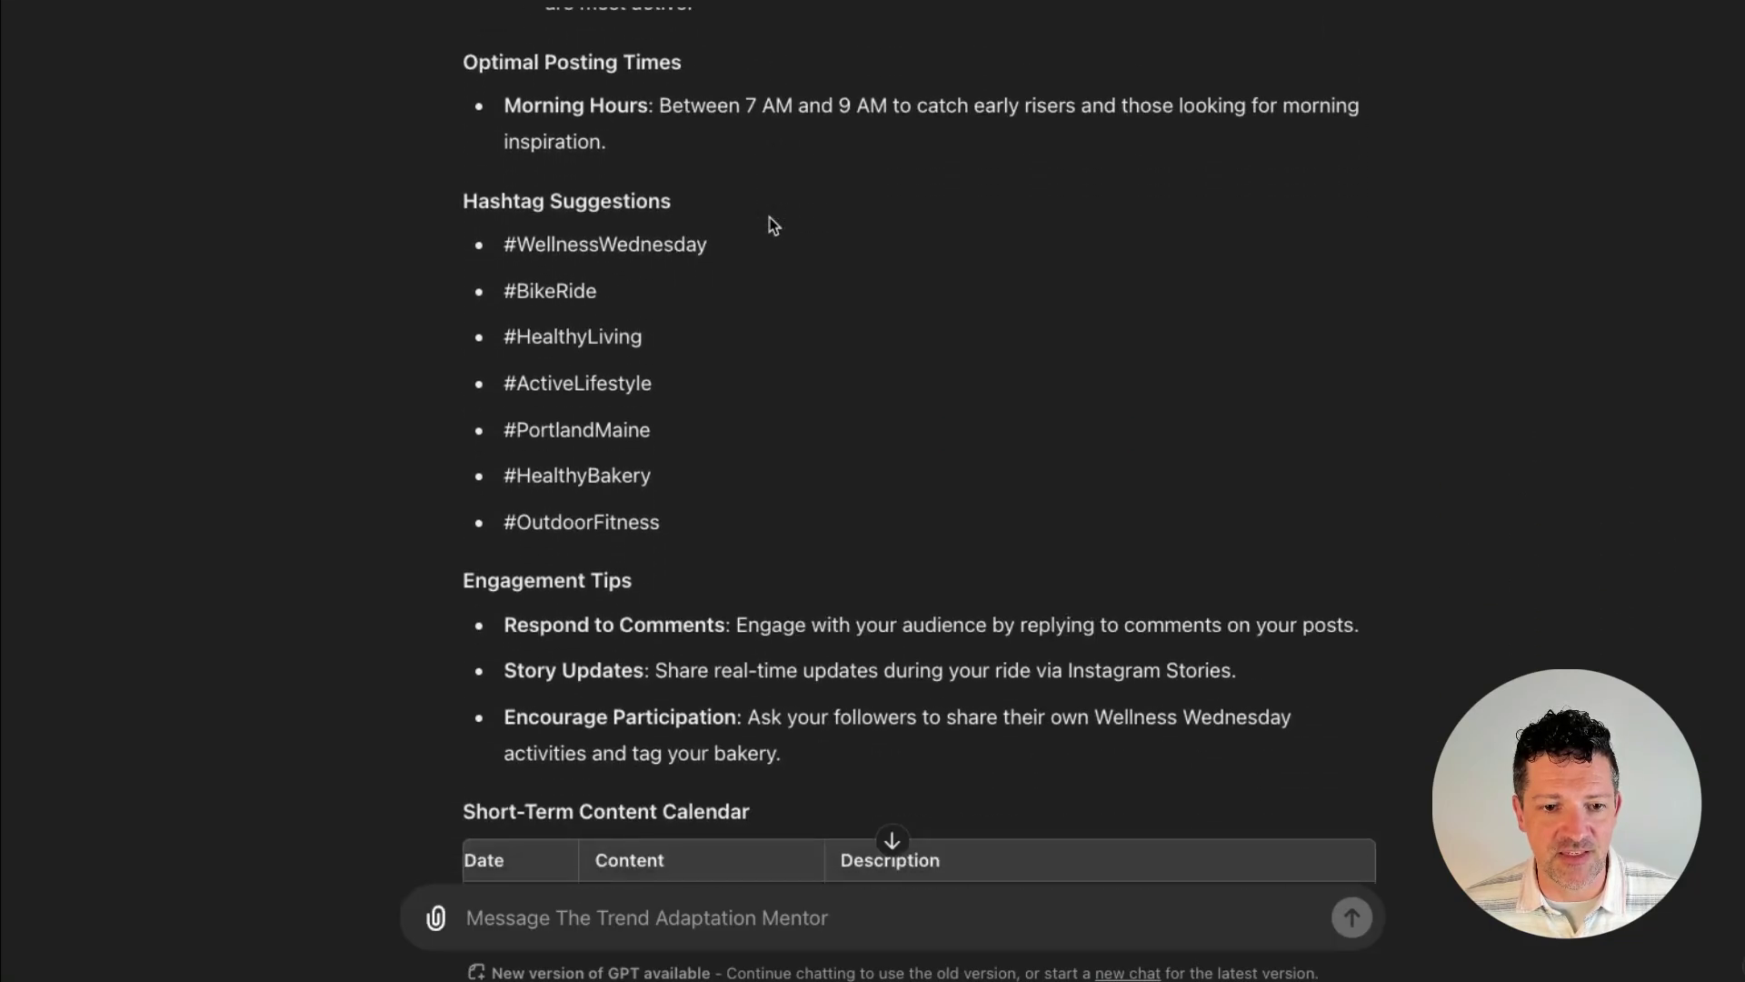
scroll(773, 226, "down", 5)
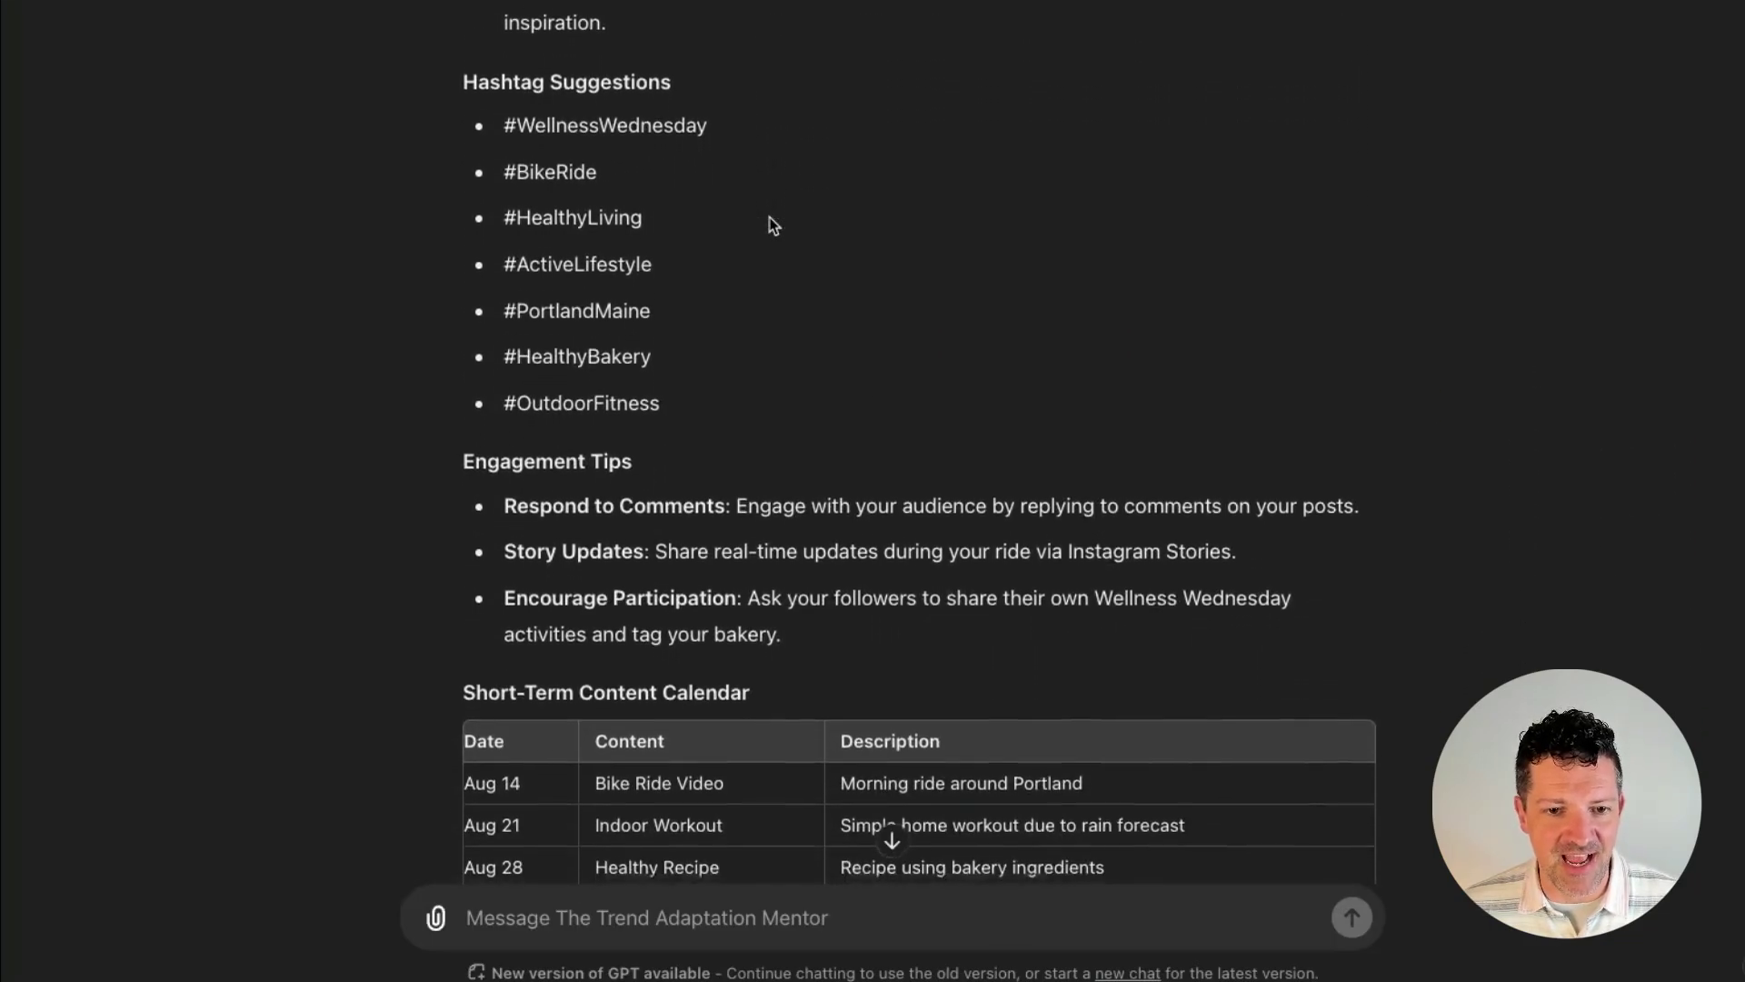
scroll(772, 225, "down", 4)
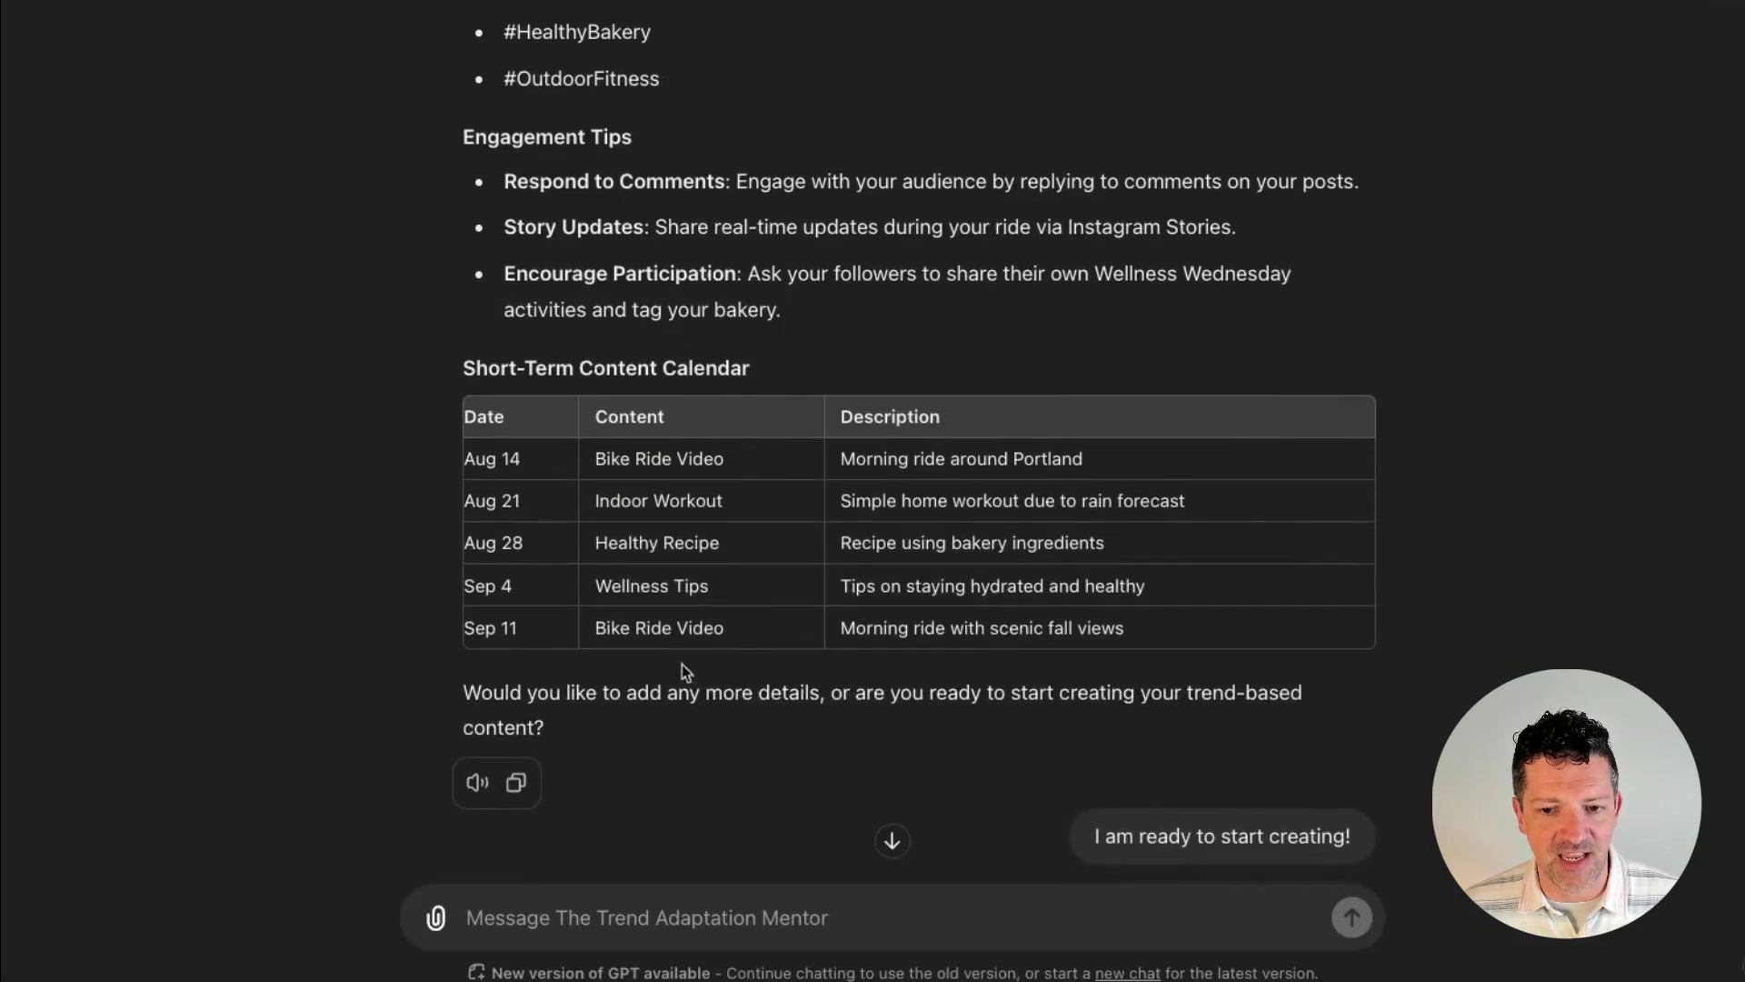
scroll(778, 571, "down", 5)
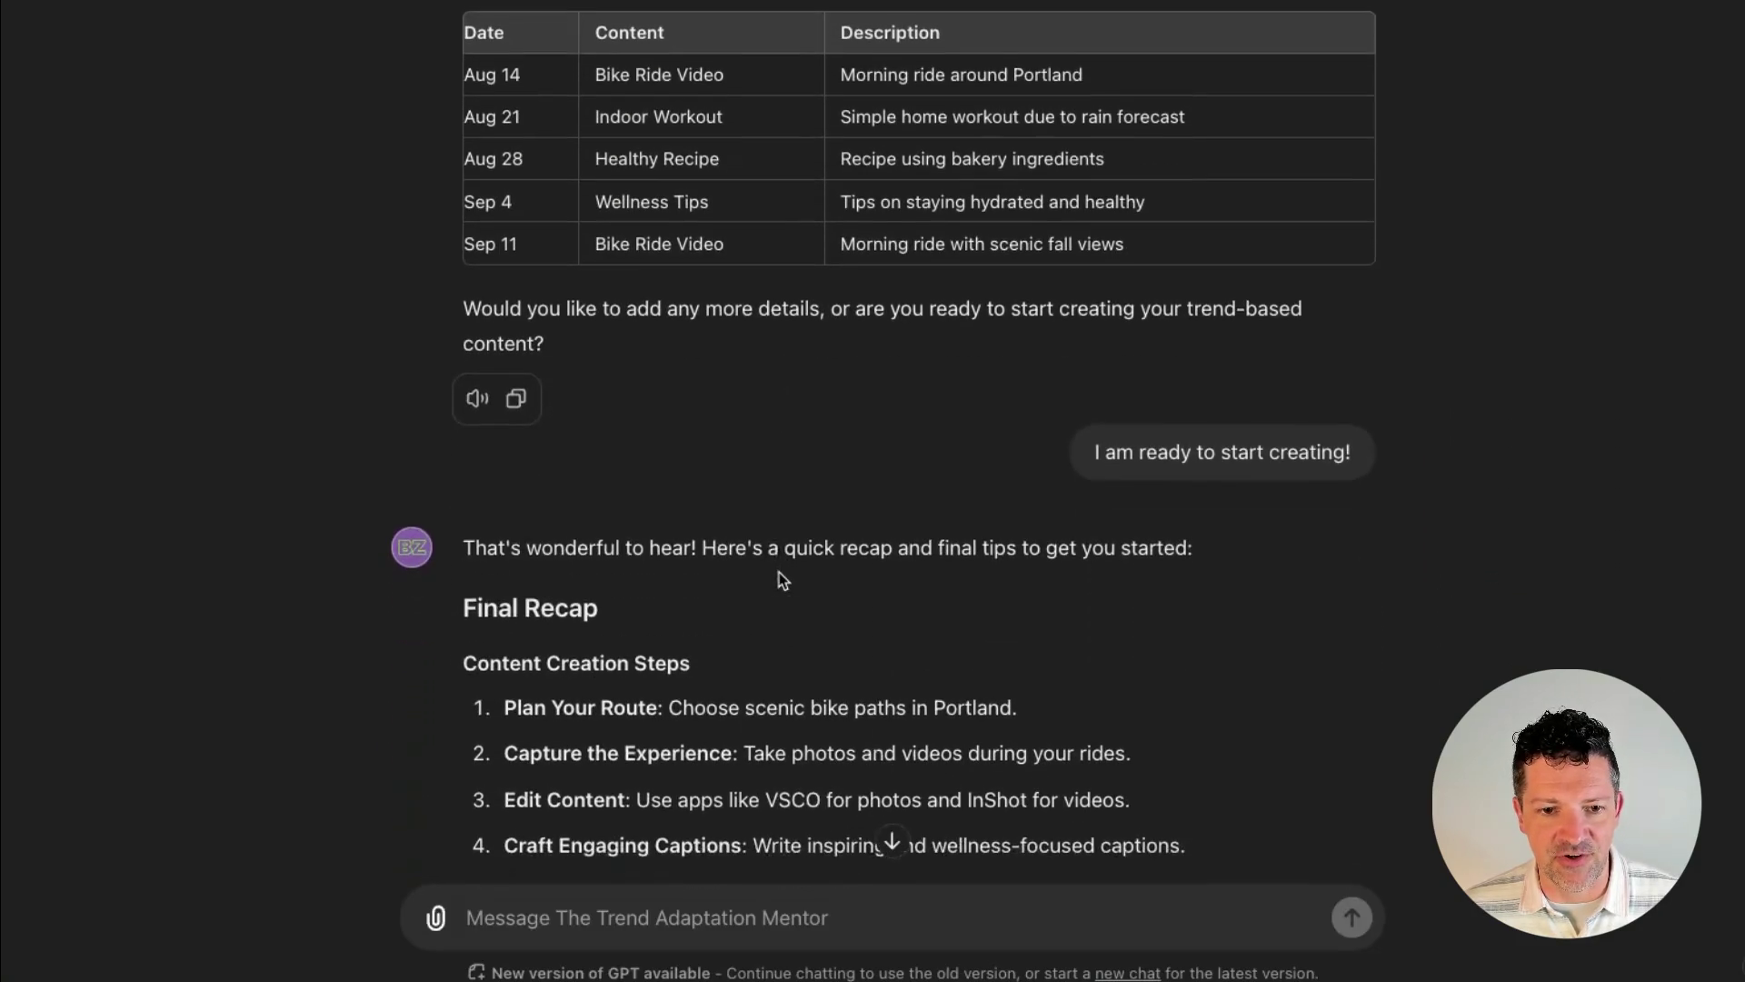
scroll(778, 570, "down", 5)
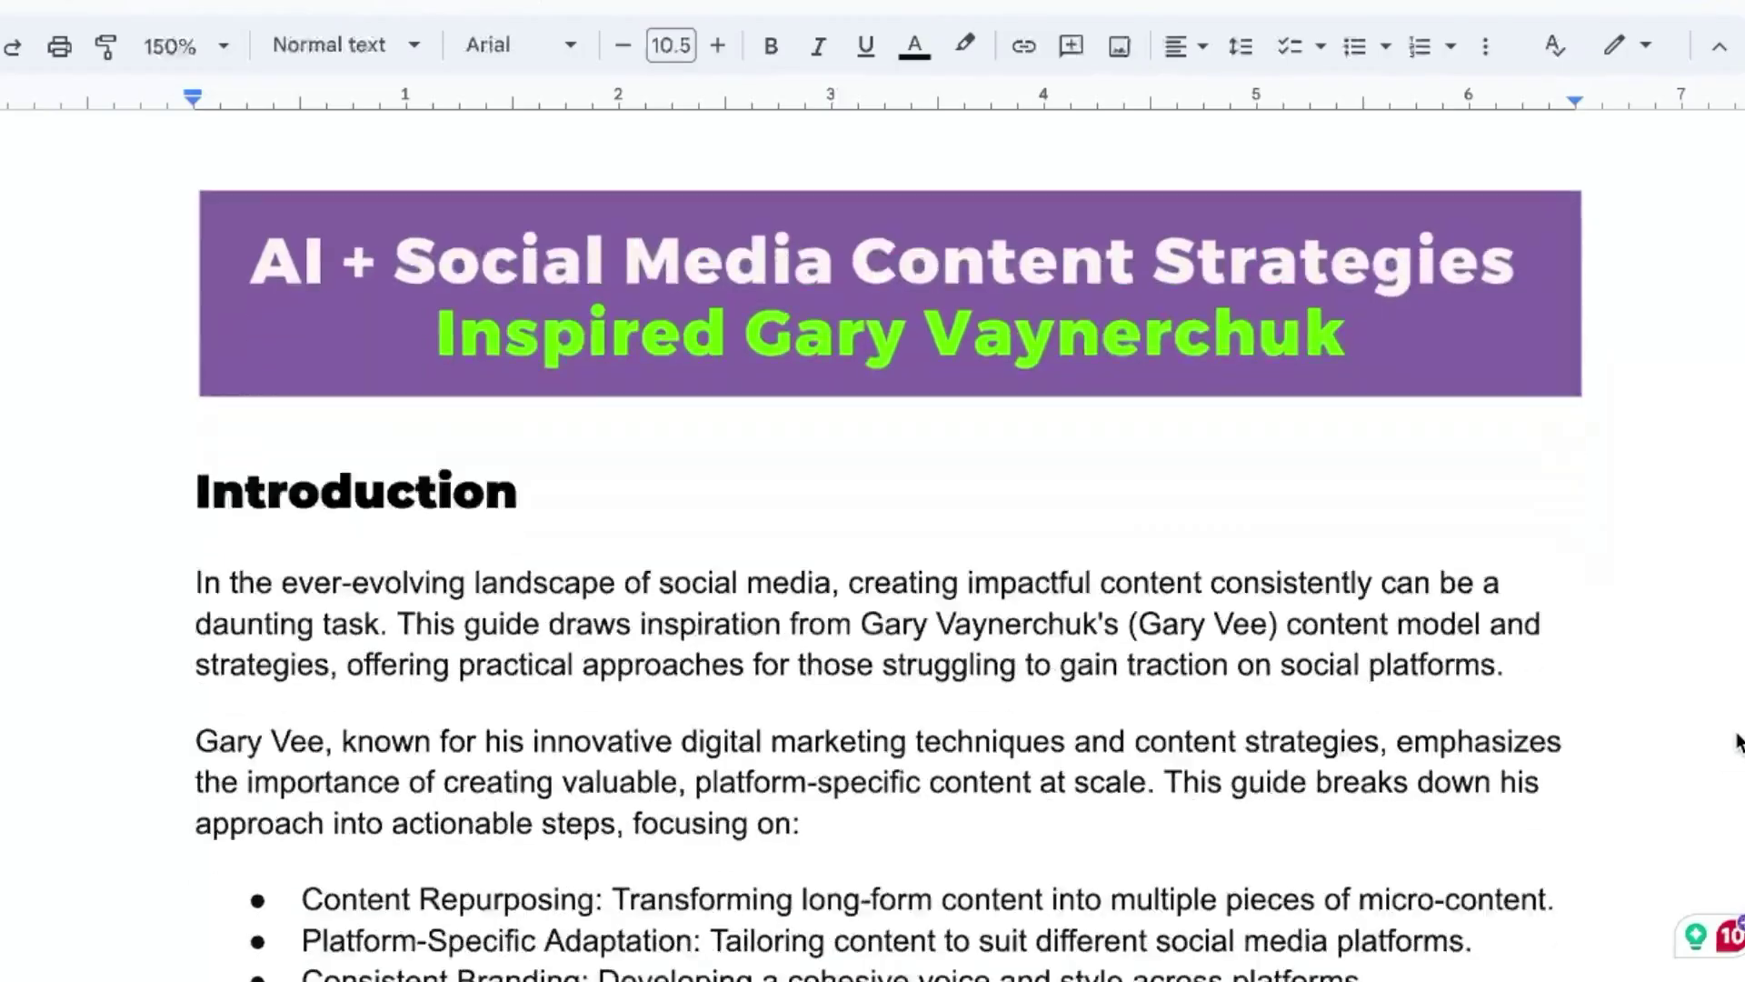
- Skim the engagement, Jab-Right Hook and new-platform prompt lists down to Trend Surfing Strategy
scroll(1736, 740, "down", 15)
scroll(1735, 740, "down", 20)
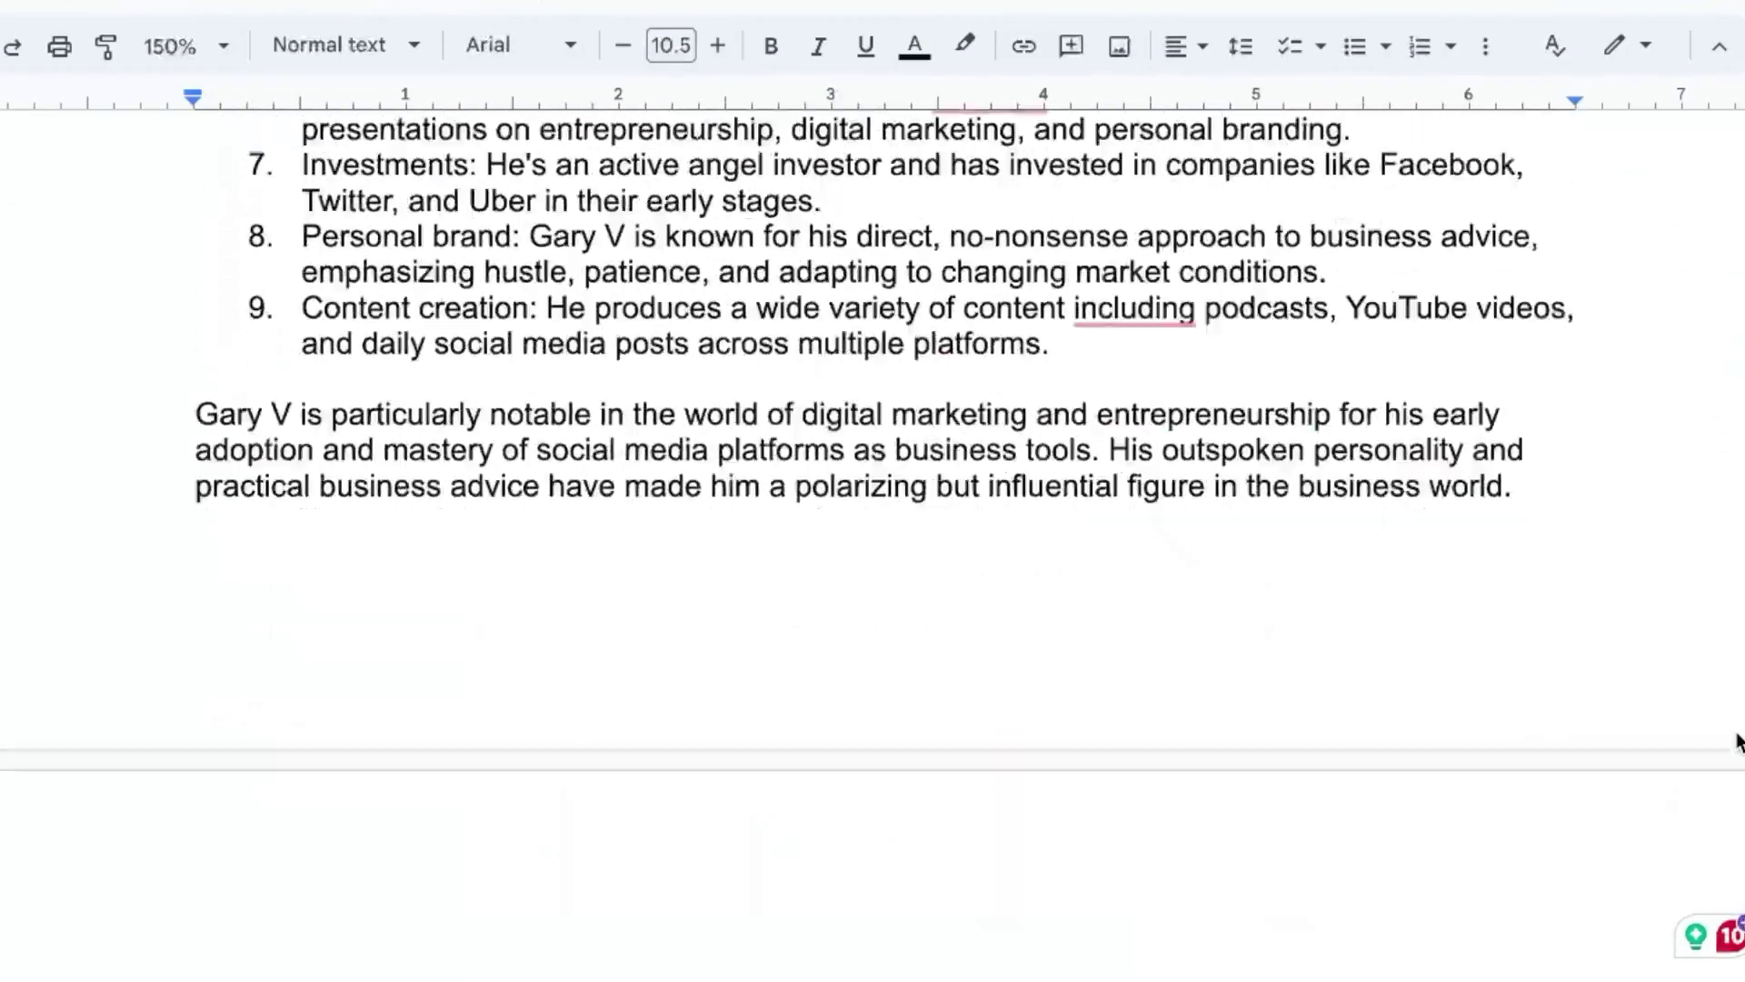
scroll(1736, 741, "down", 20)
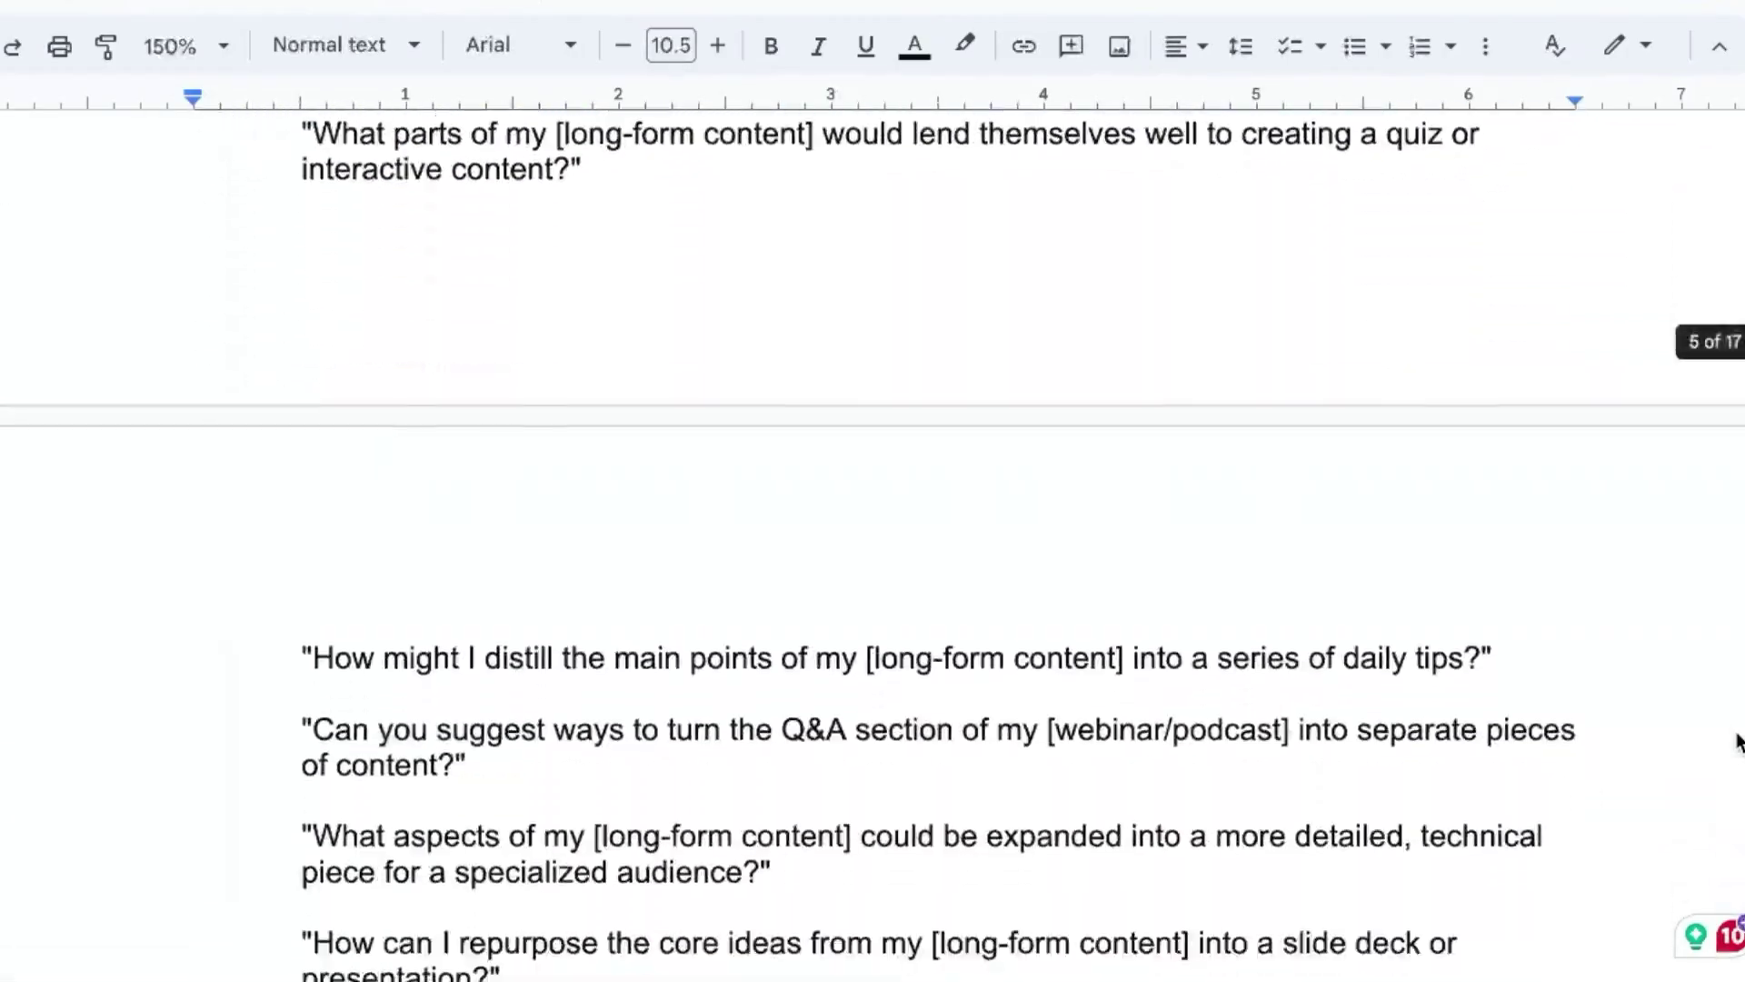
scroll(1736, 740, "down", 20)
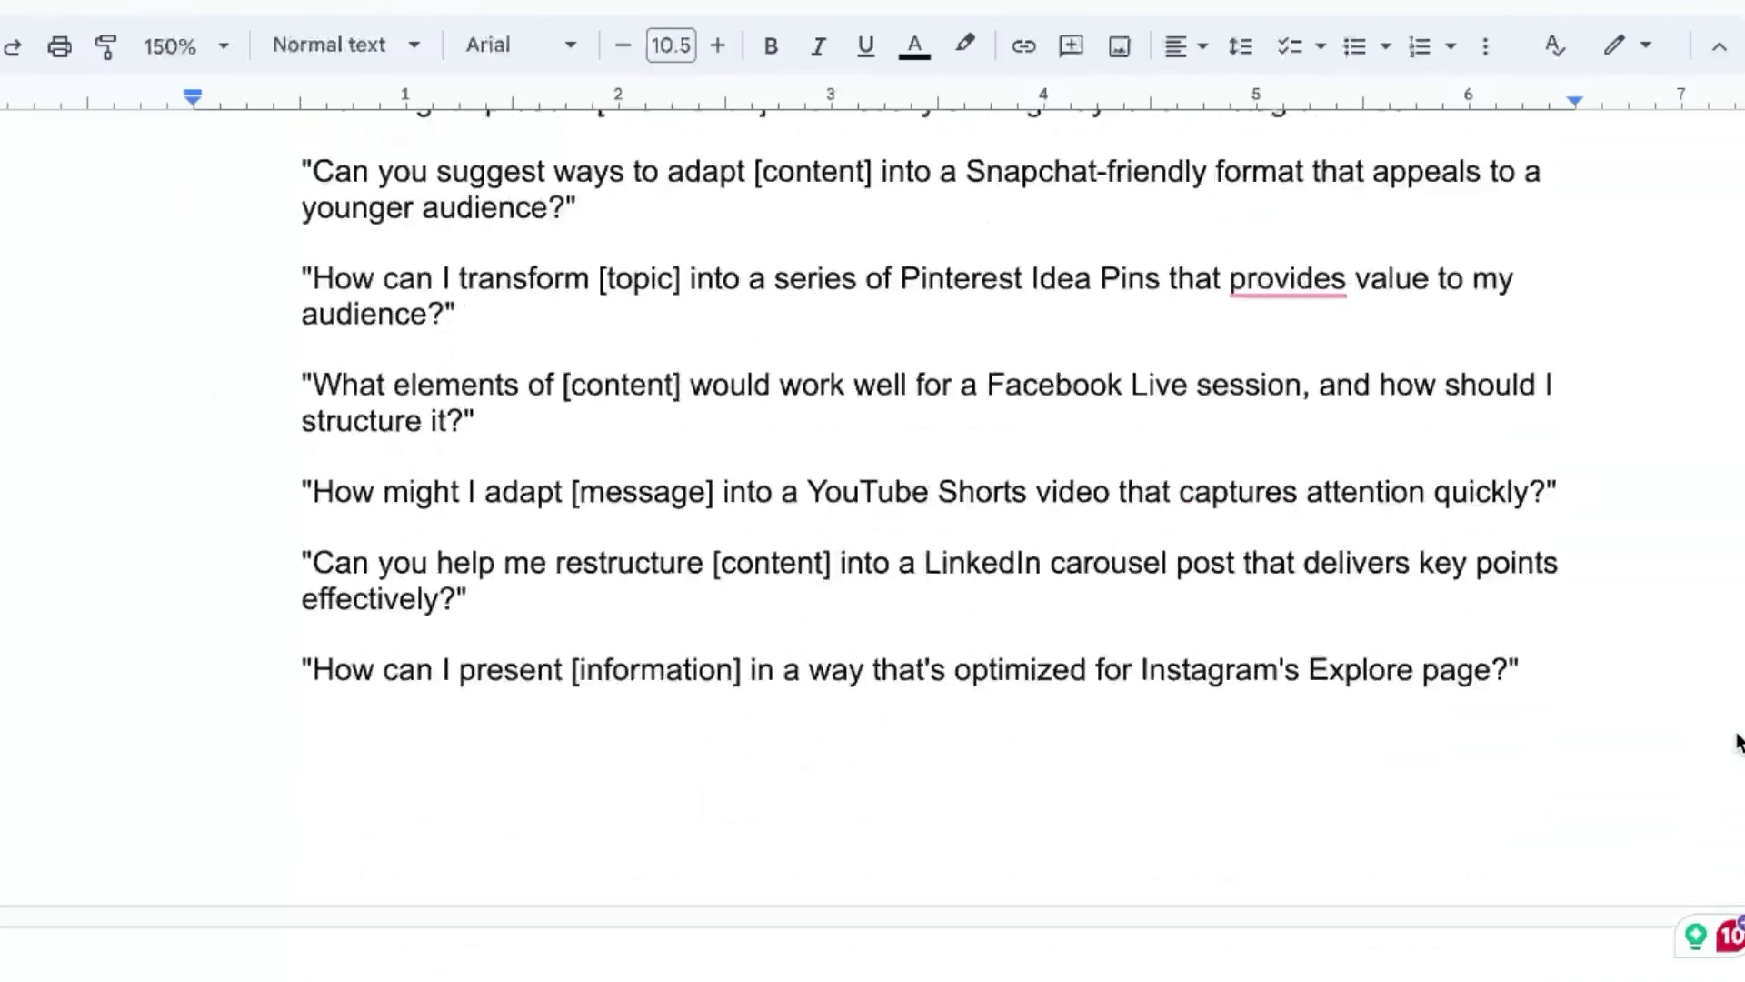
scroll(1736, 741, "down", 20)
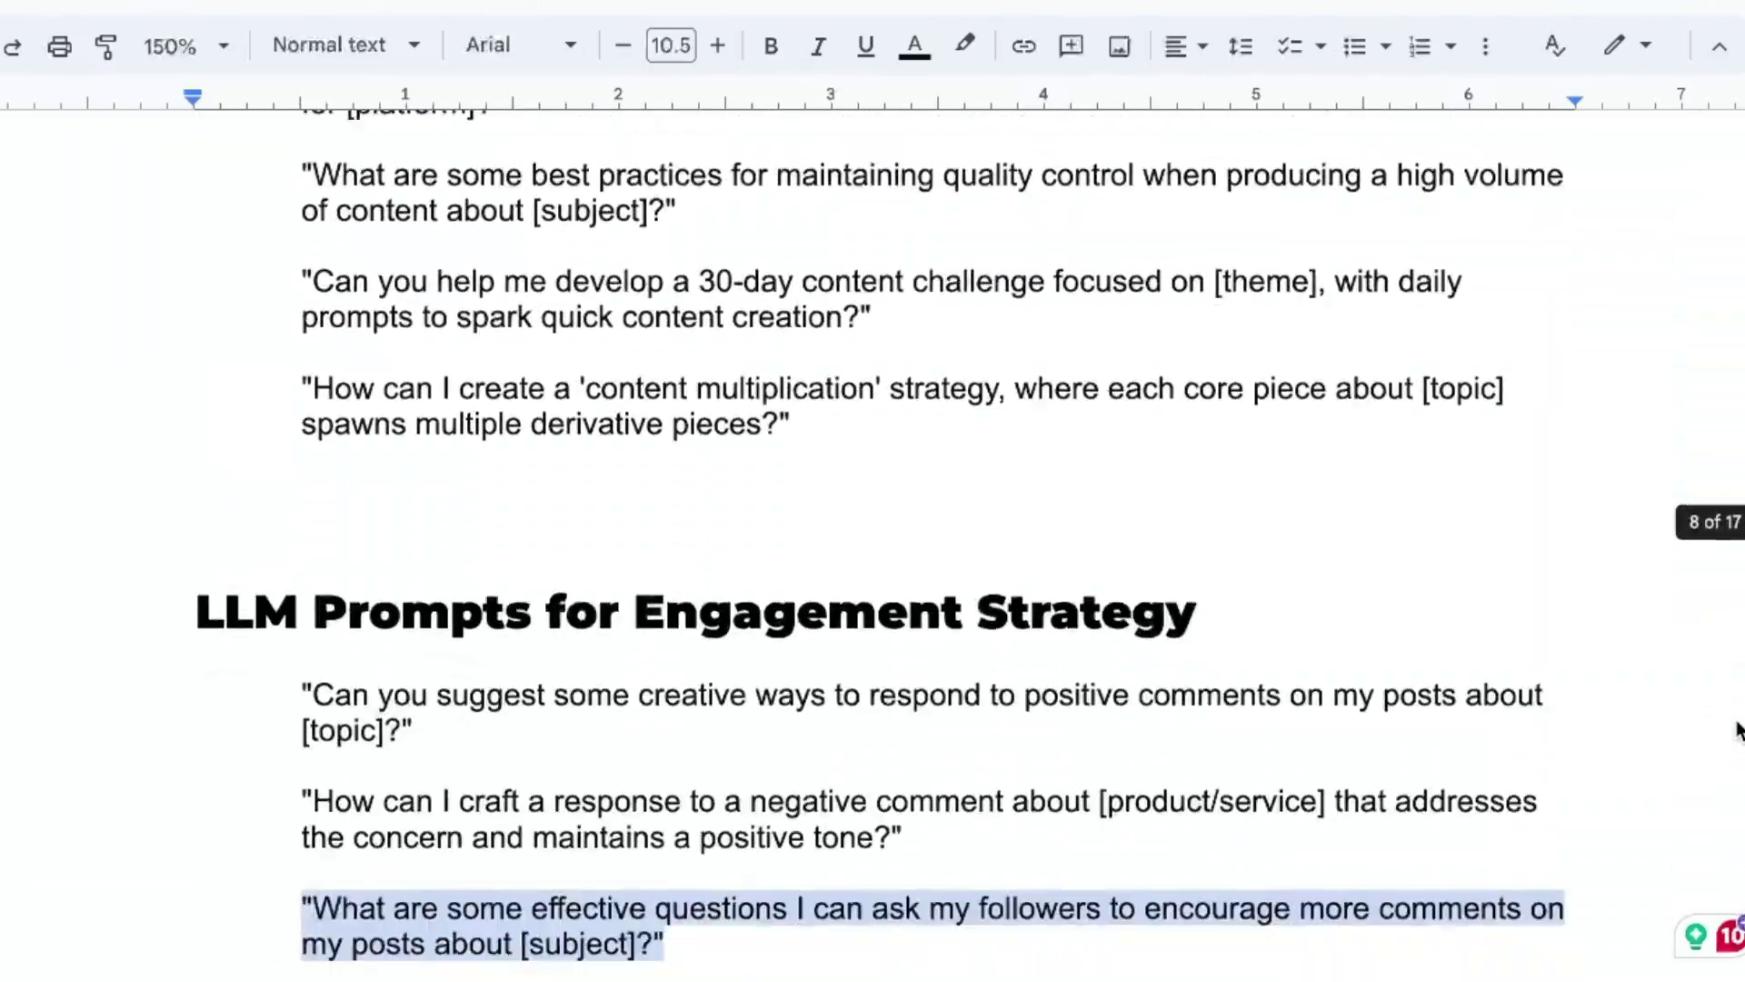
scroll(1737, 731, "down", 20)
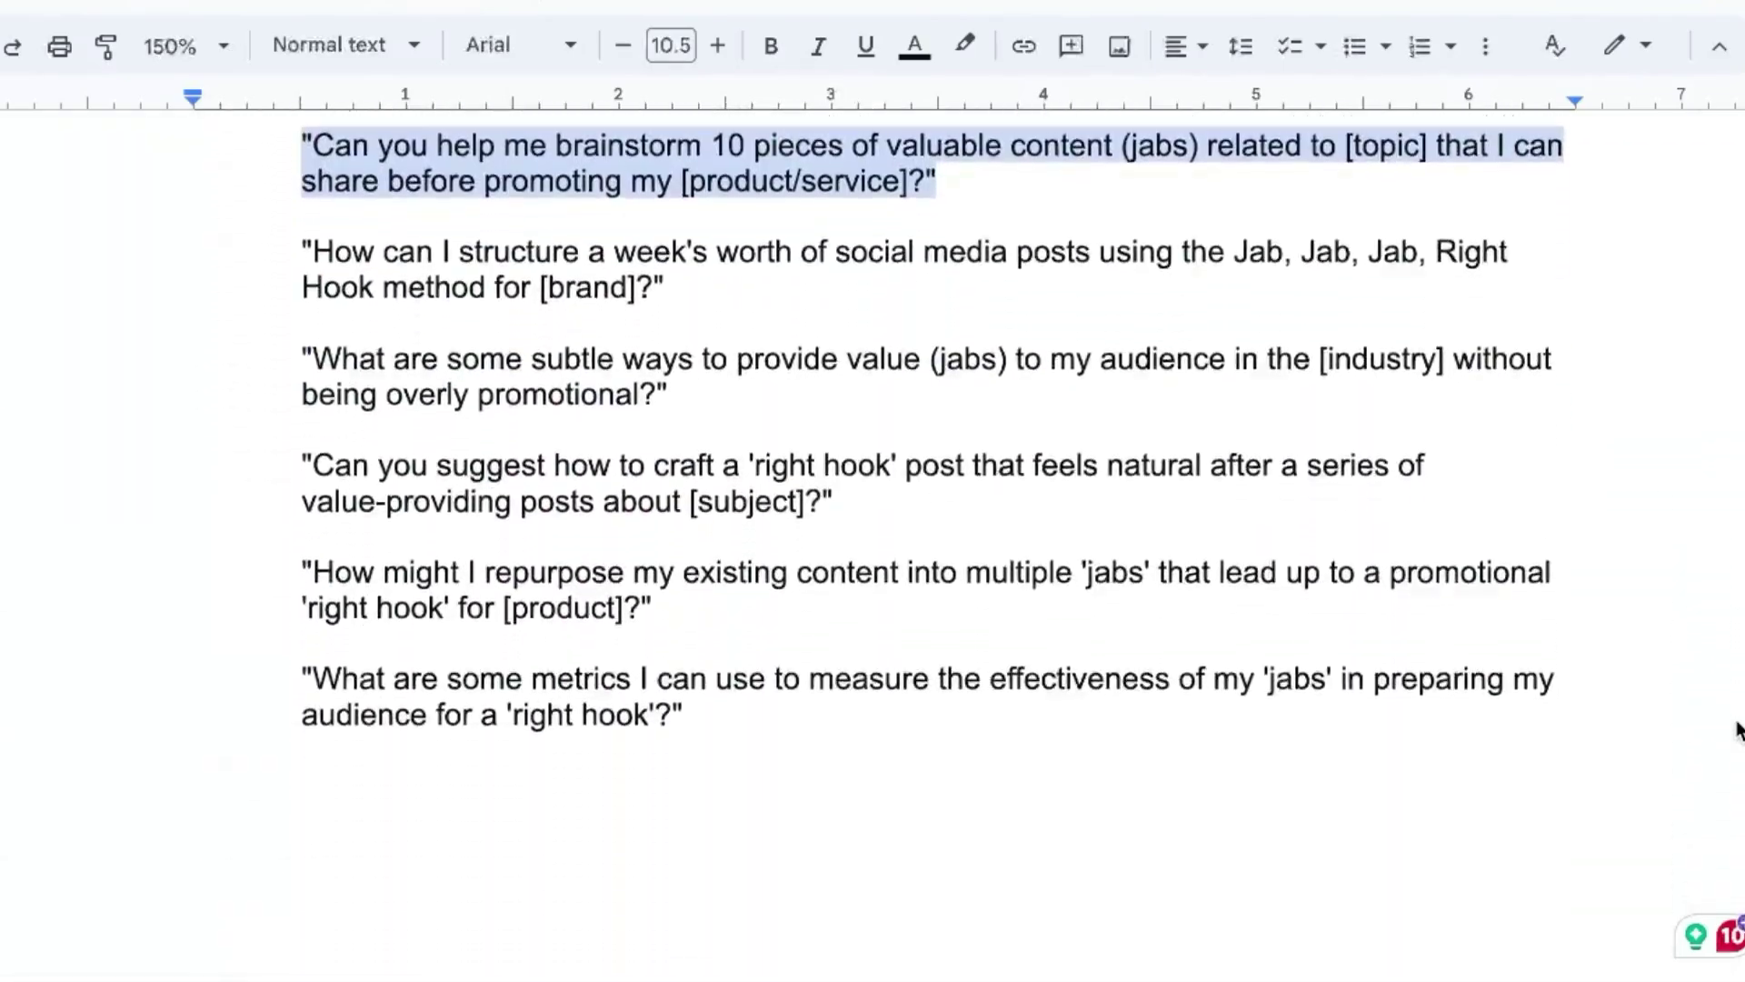
scroll(1738, 732, "down", 20)
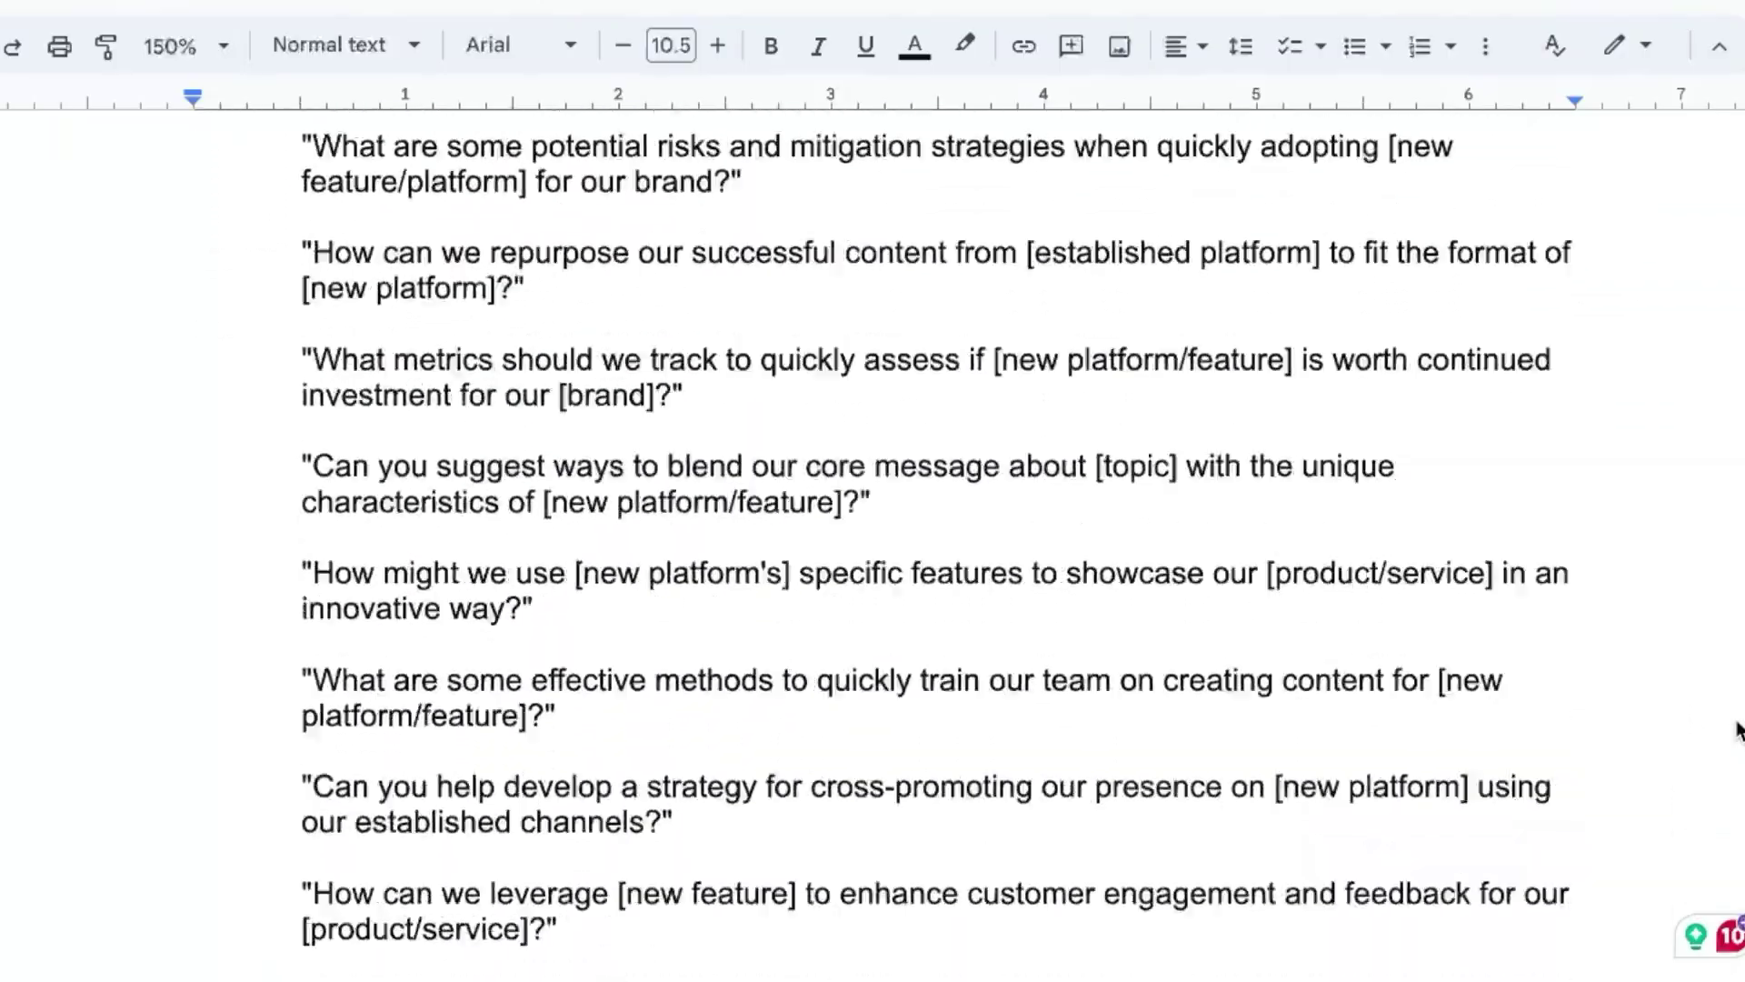